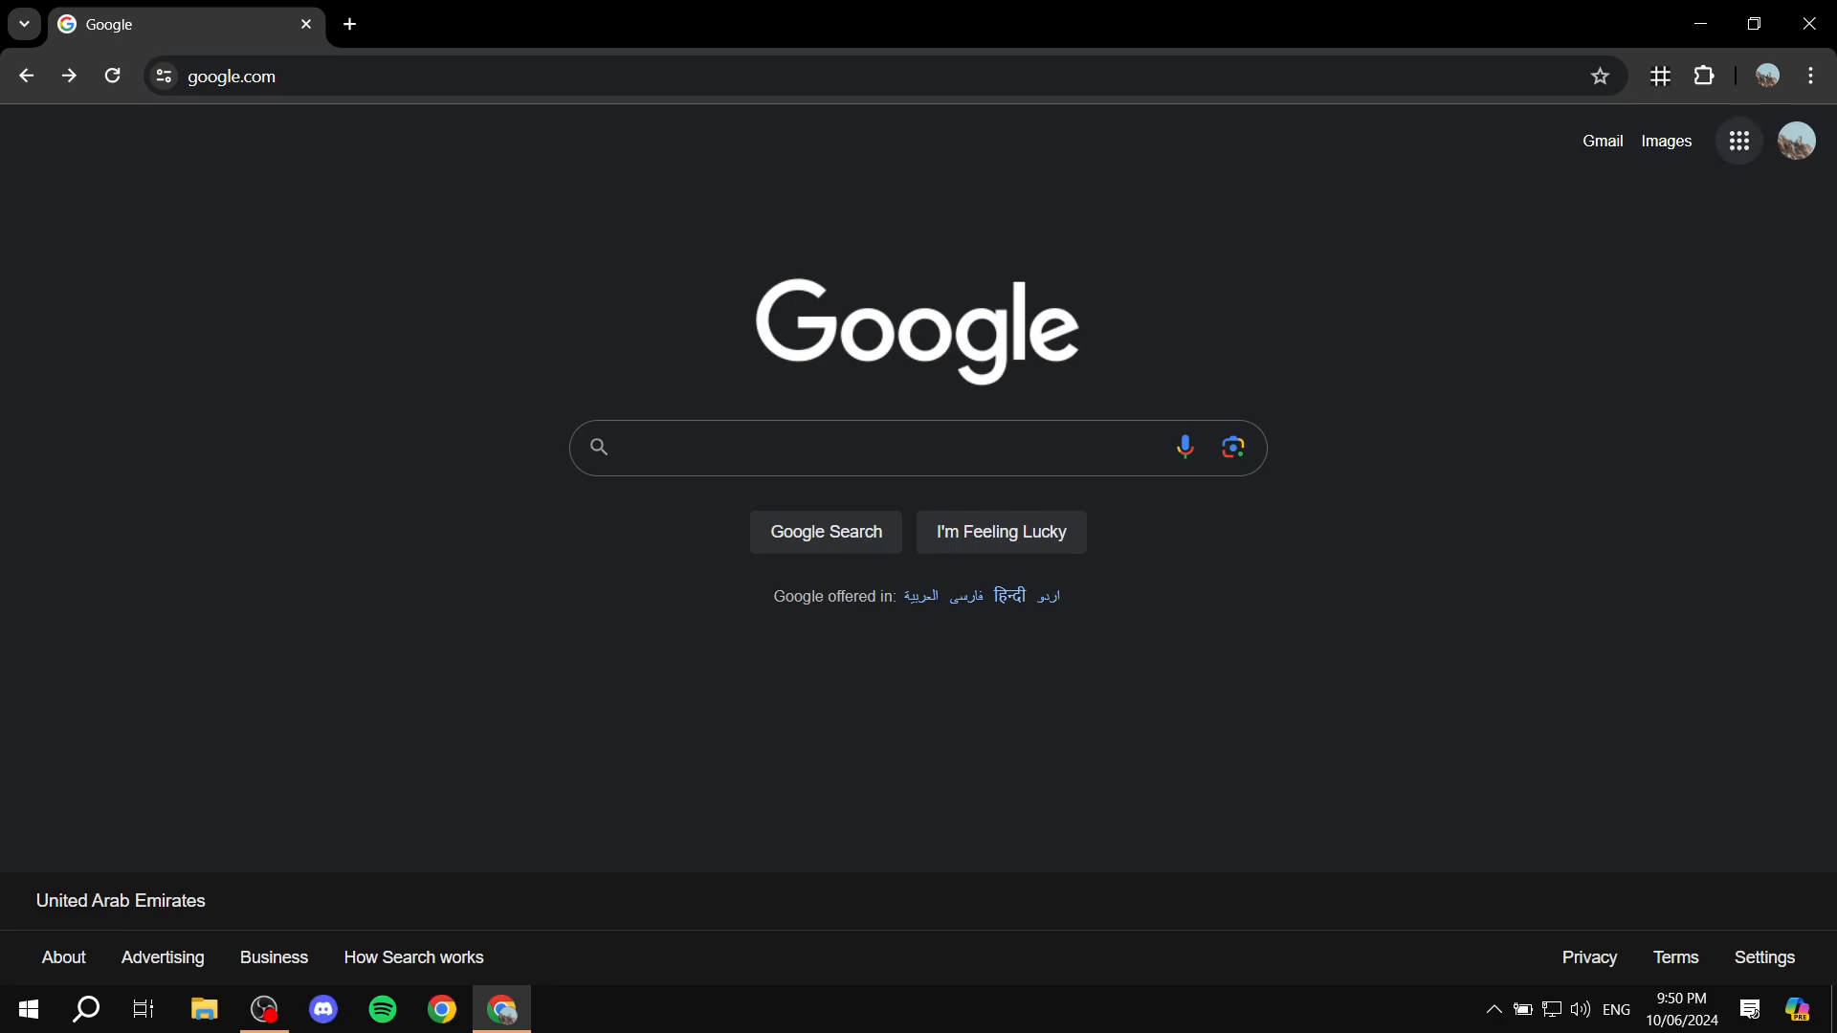
# Step: Open Google Calendar from the Google apps list
pyautogui.click(1739, 141)
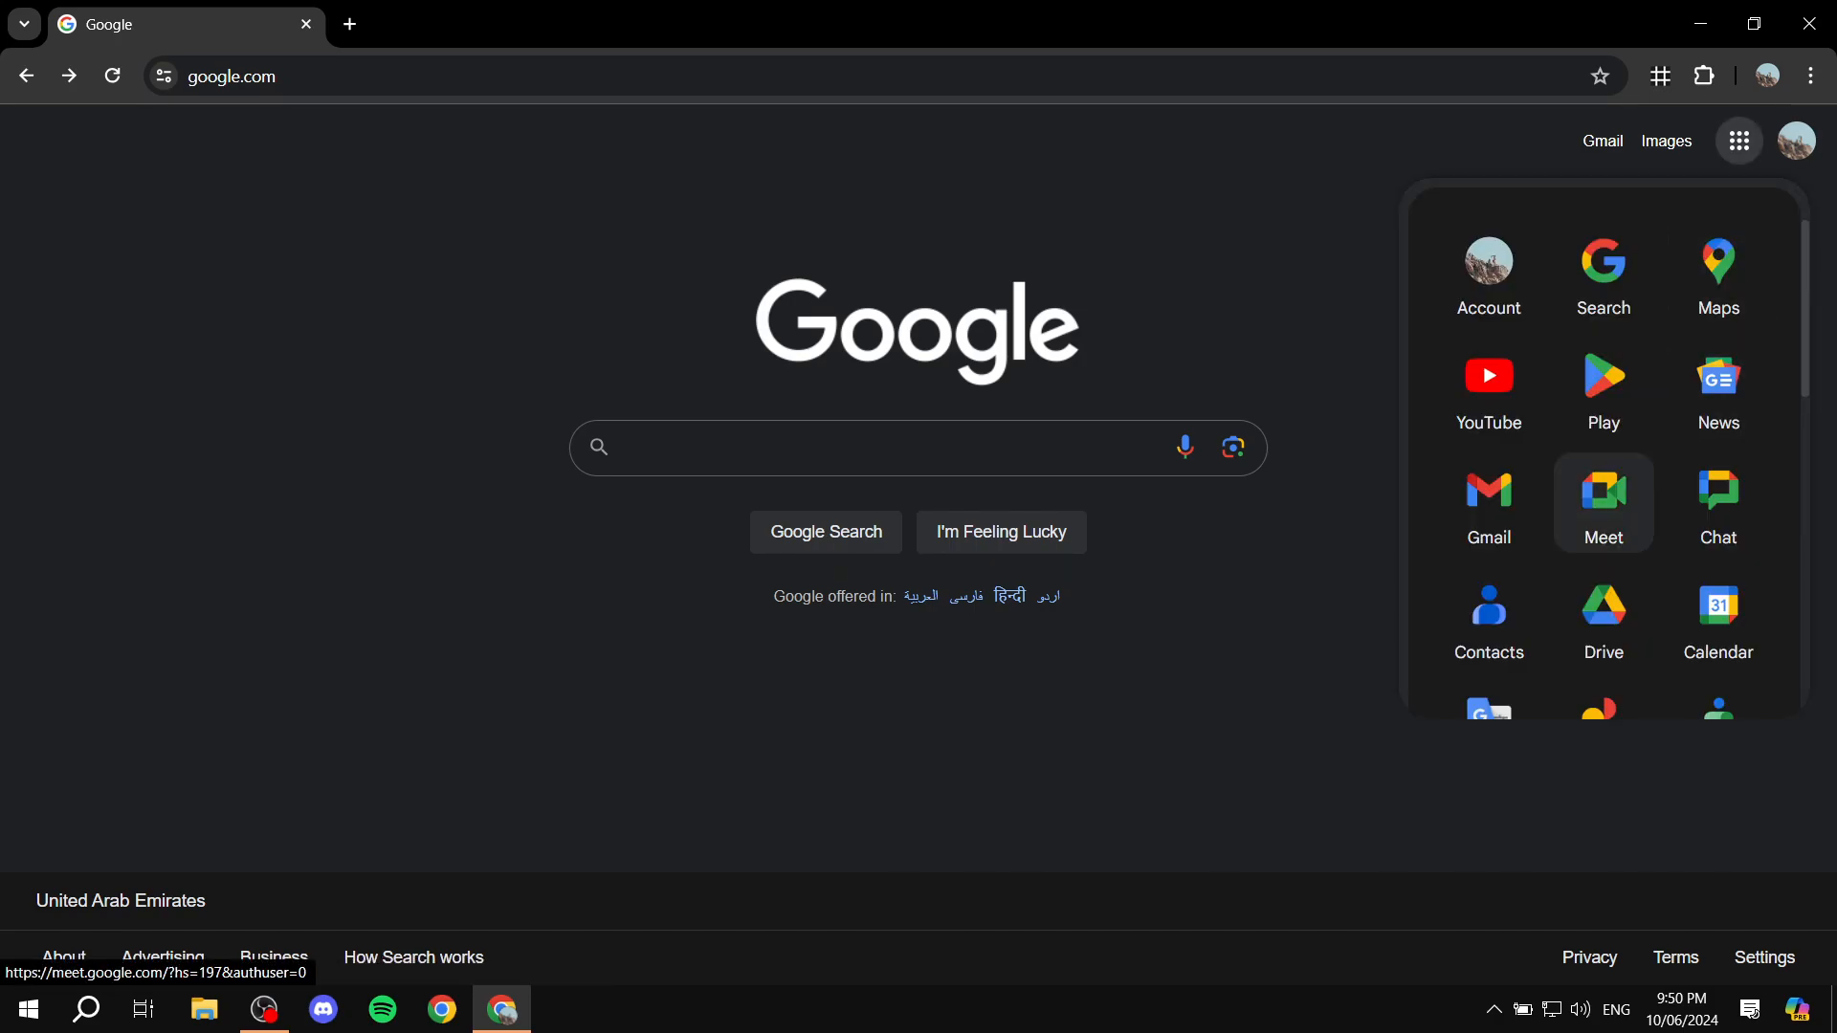
pyautogui.scroll(-1, 1603, 479)
pyautogui.click(1718, 498)
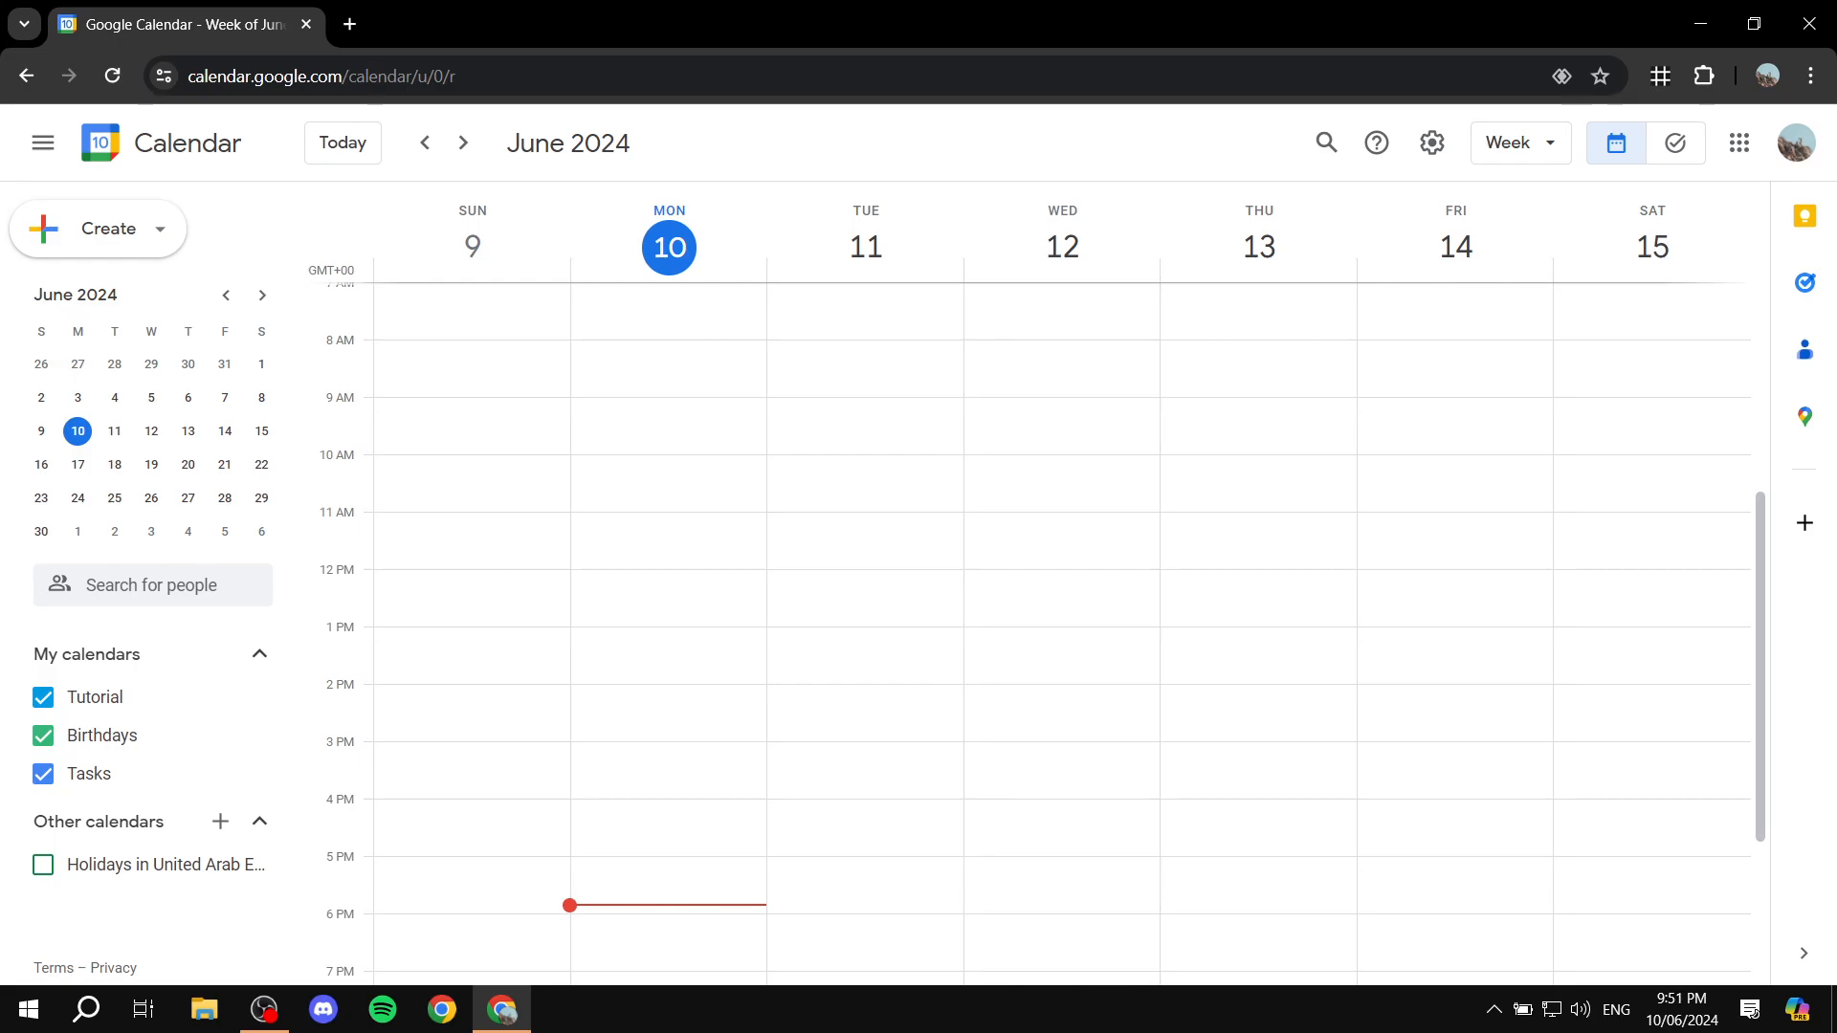
# Step: Create an appointment schedule titled "Test Schedule" on Monday, June 10, from 10:30am to 11:30am and proceed to its setup
pyautogui.click(667, 498)
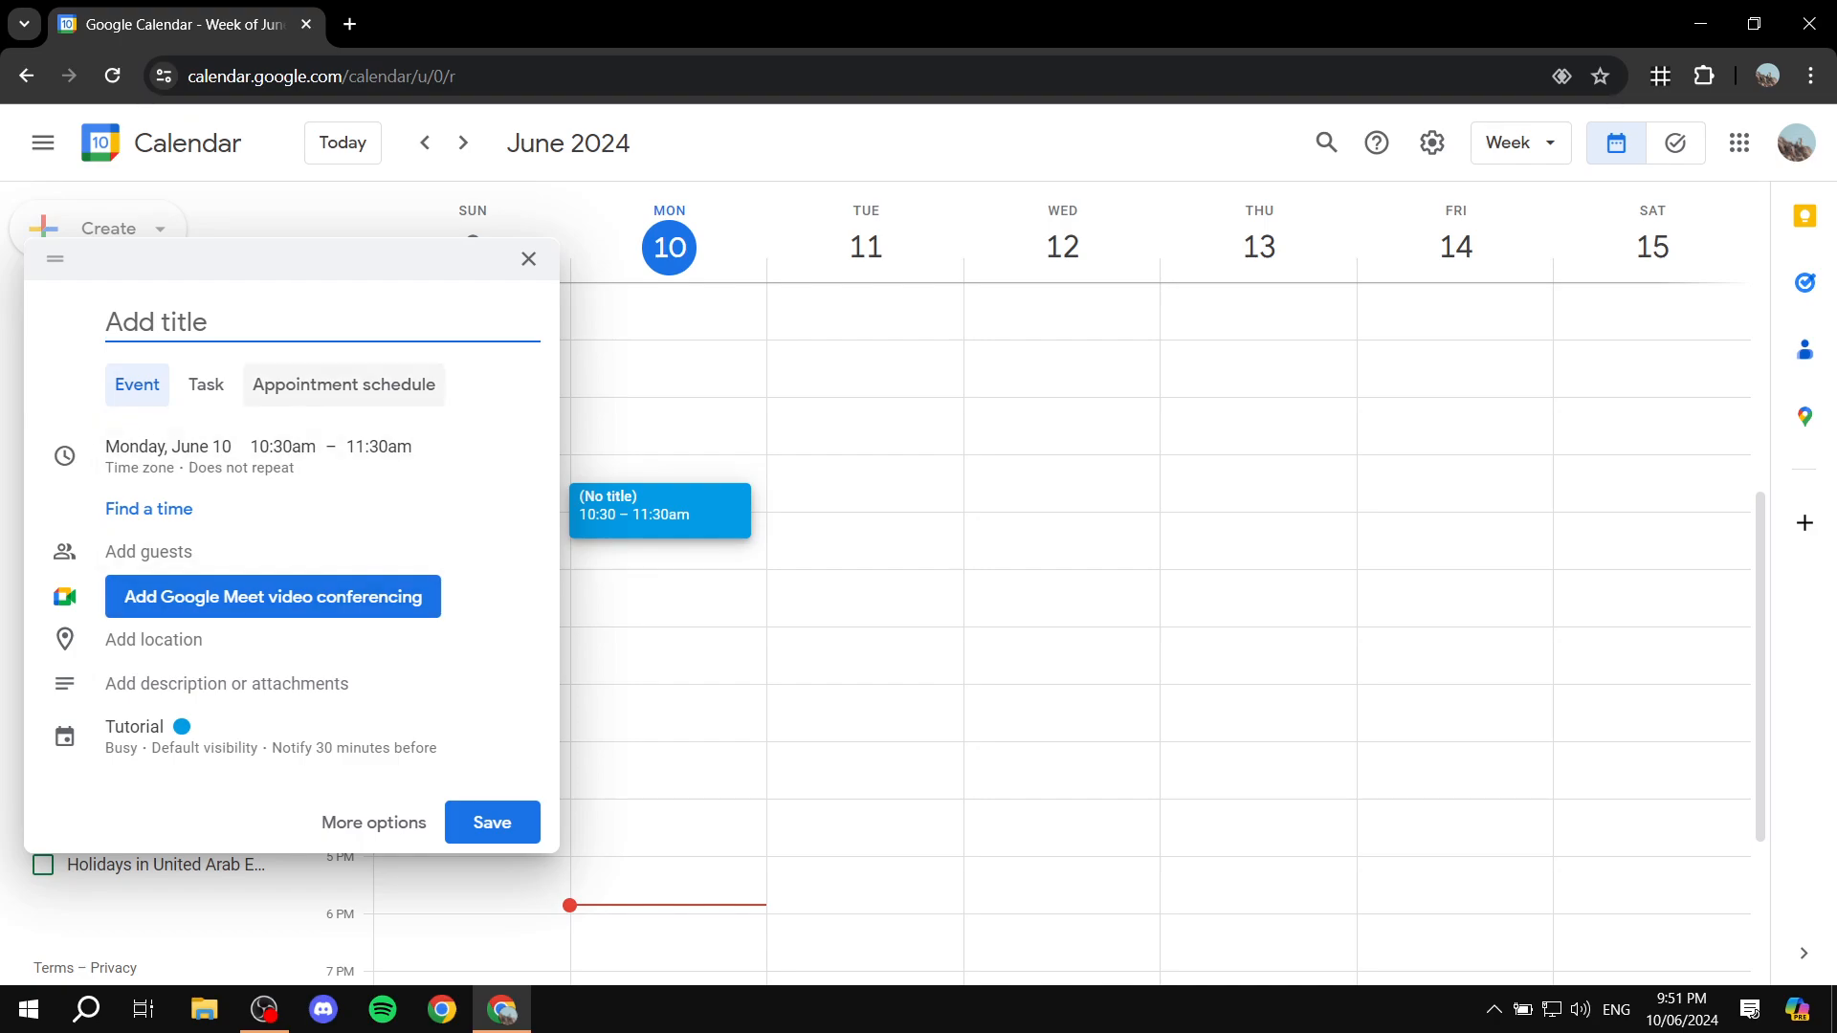
pyautogui.click(343, 384)
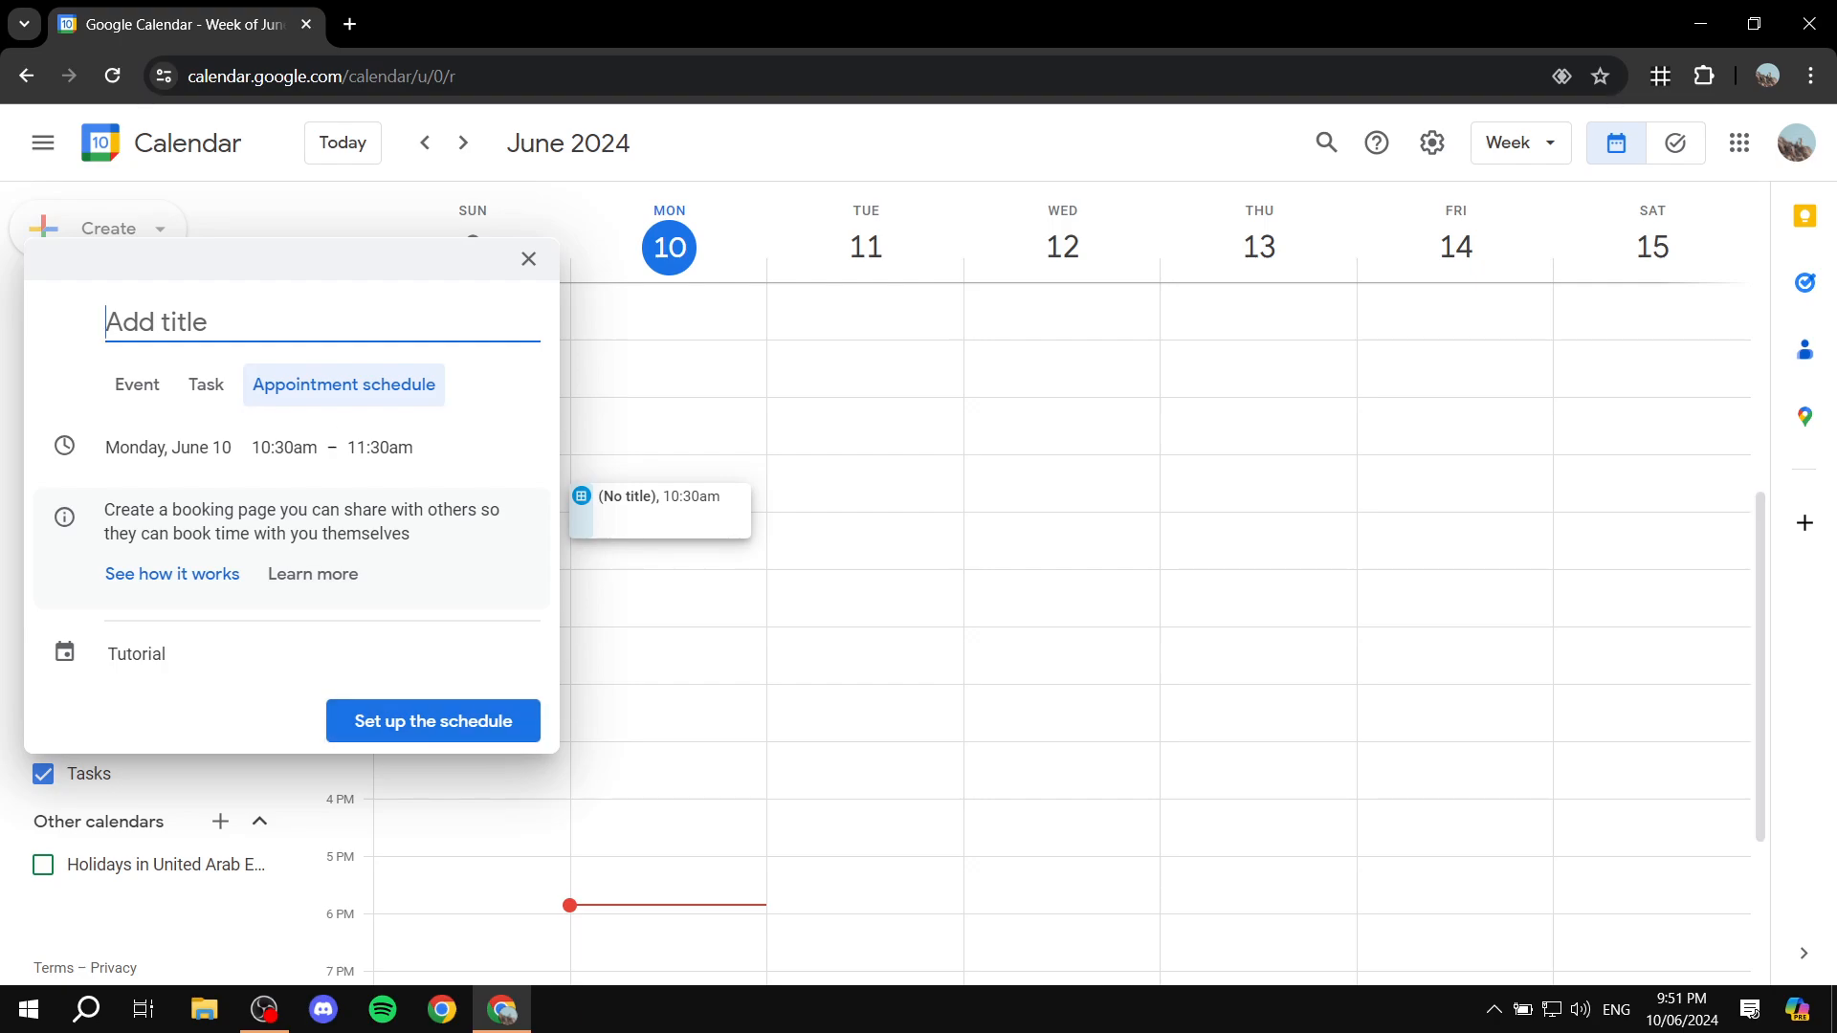
pyautogui.write('Test Schedulke')
pyautogui.press('BackSpace')
pyautogui.press('BackSpace')
pyautogui.write('e')
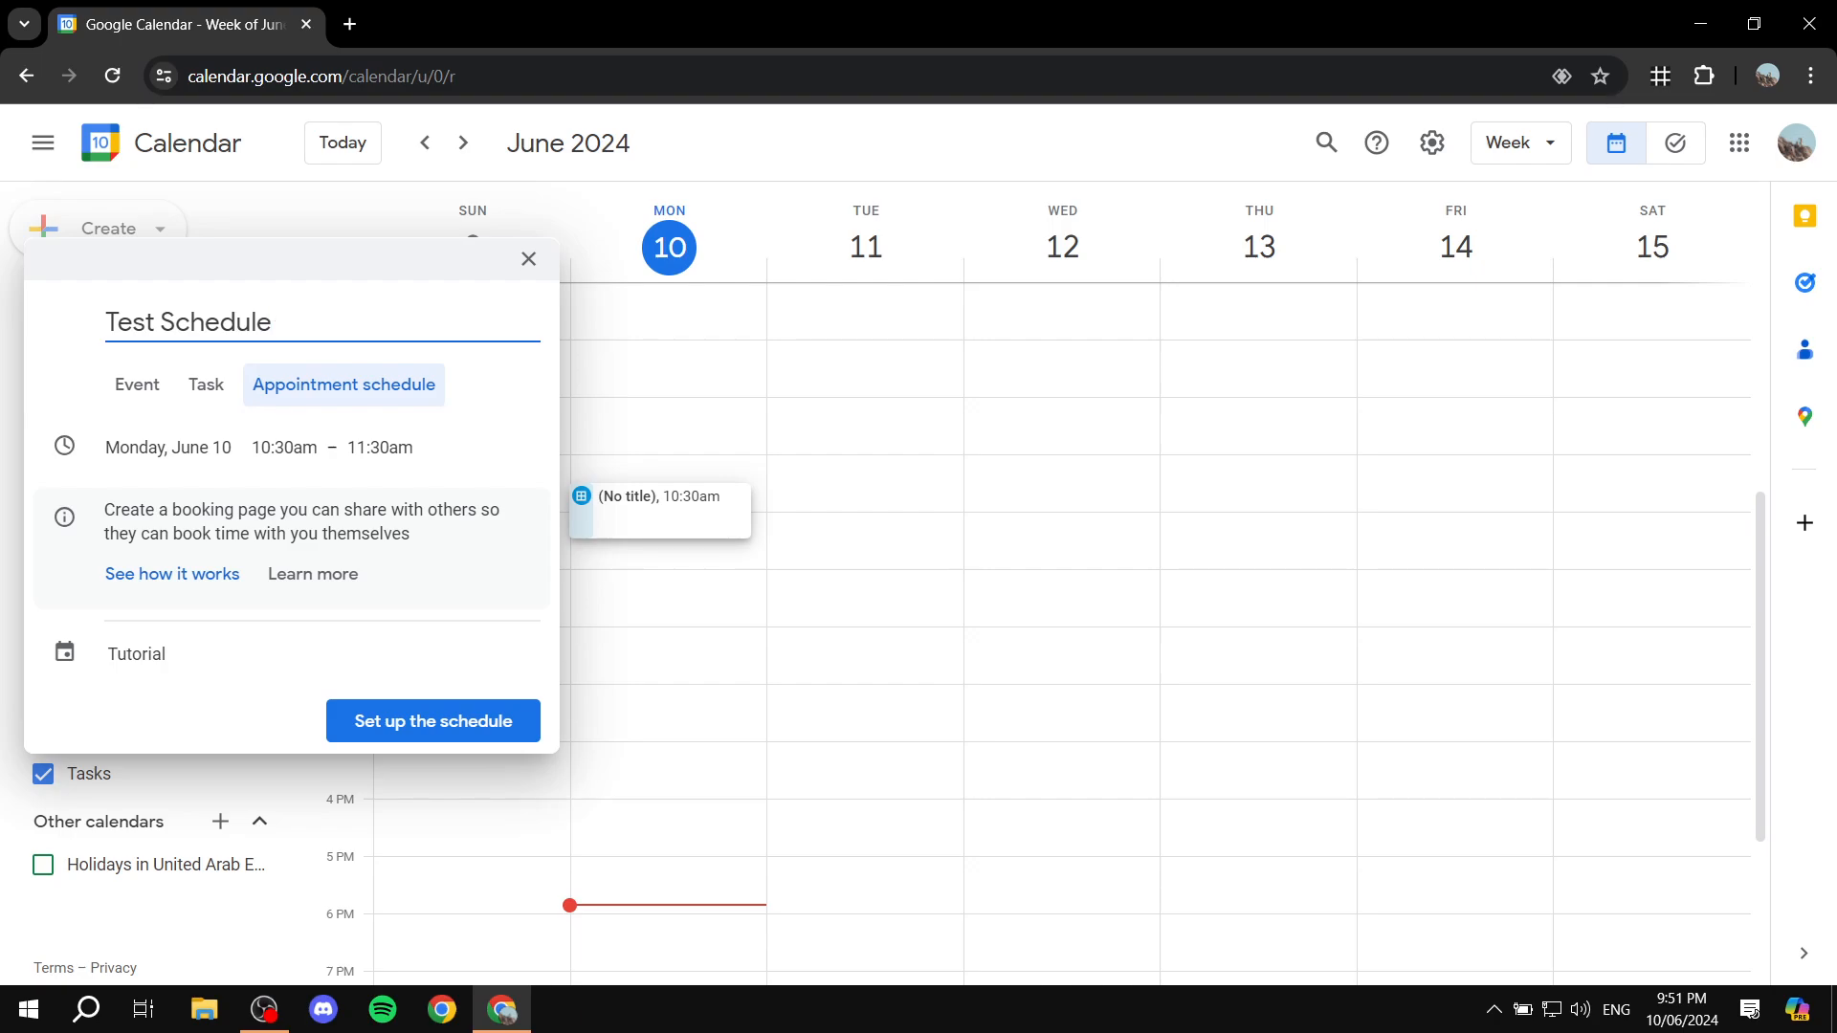
pyautogui.hotkey('ctrl', 'shift', 'Left')
pyautogui.hotkey('ctrl', 'shift', 'Left')
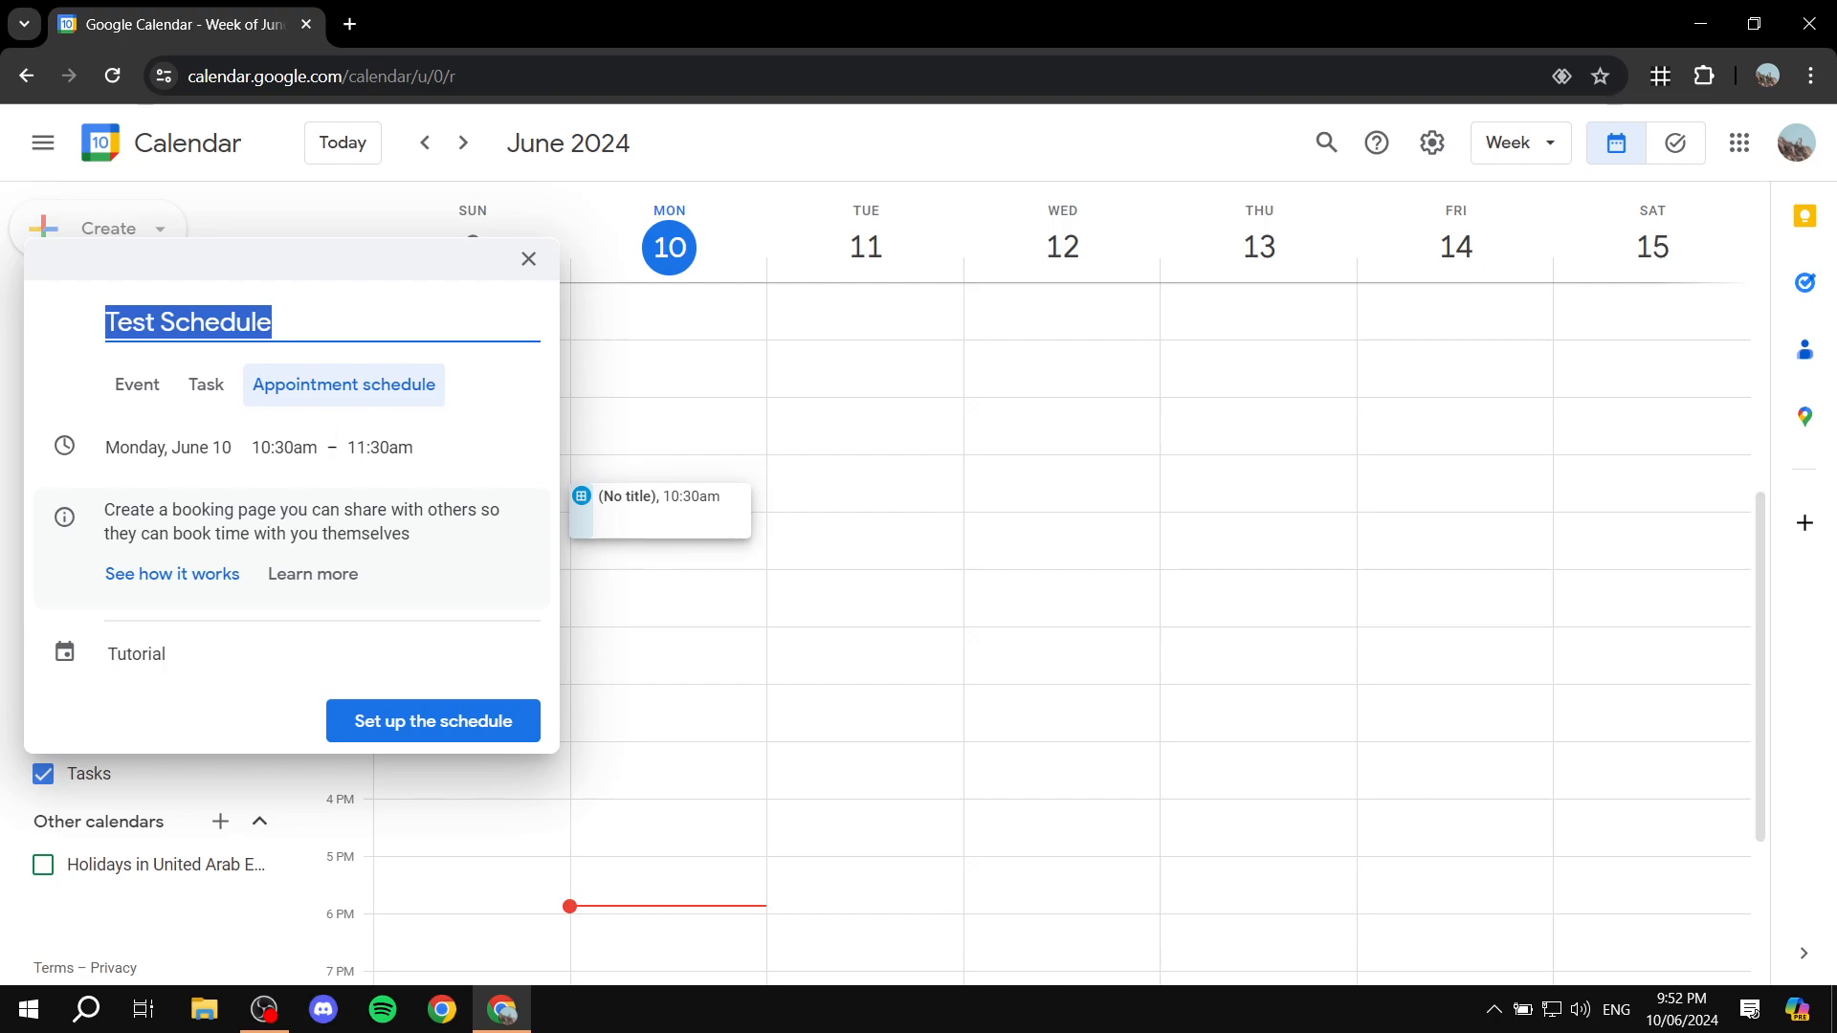
pyautogui.click(433, 721)
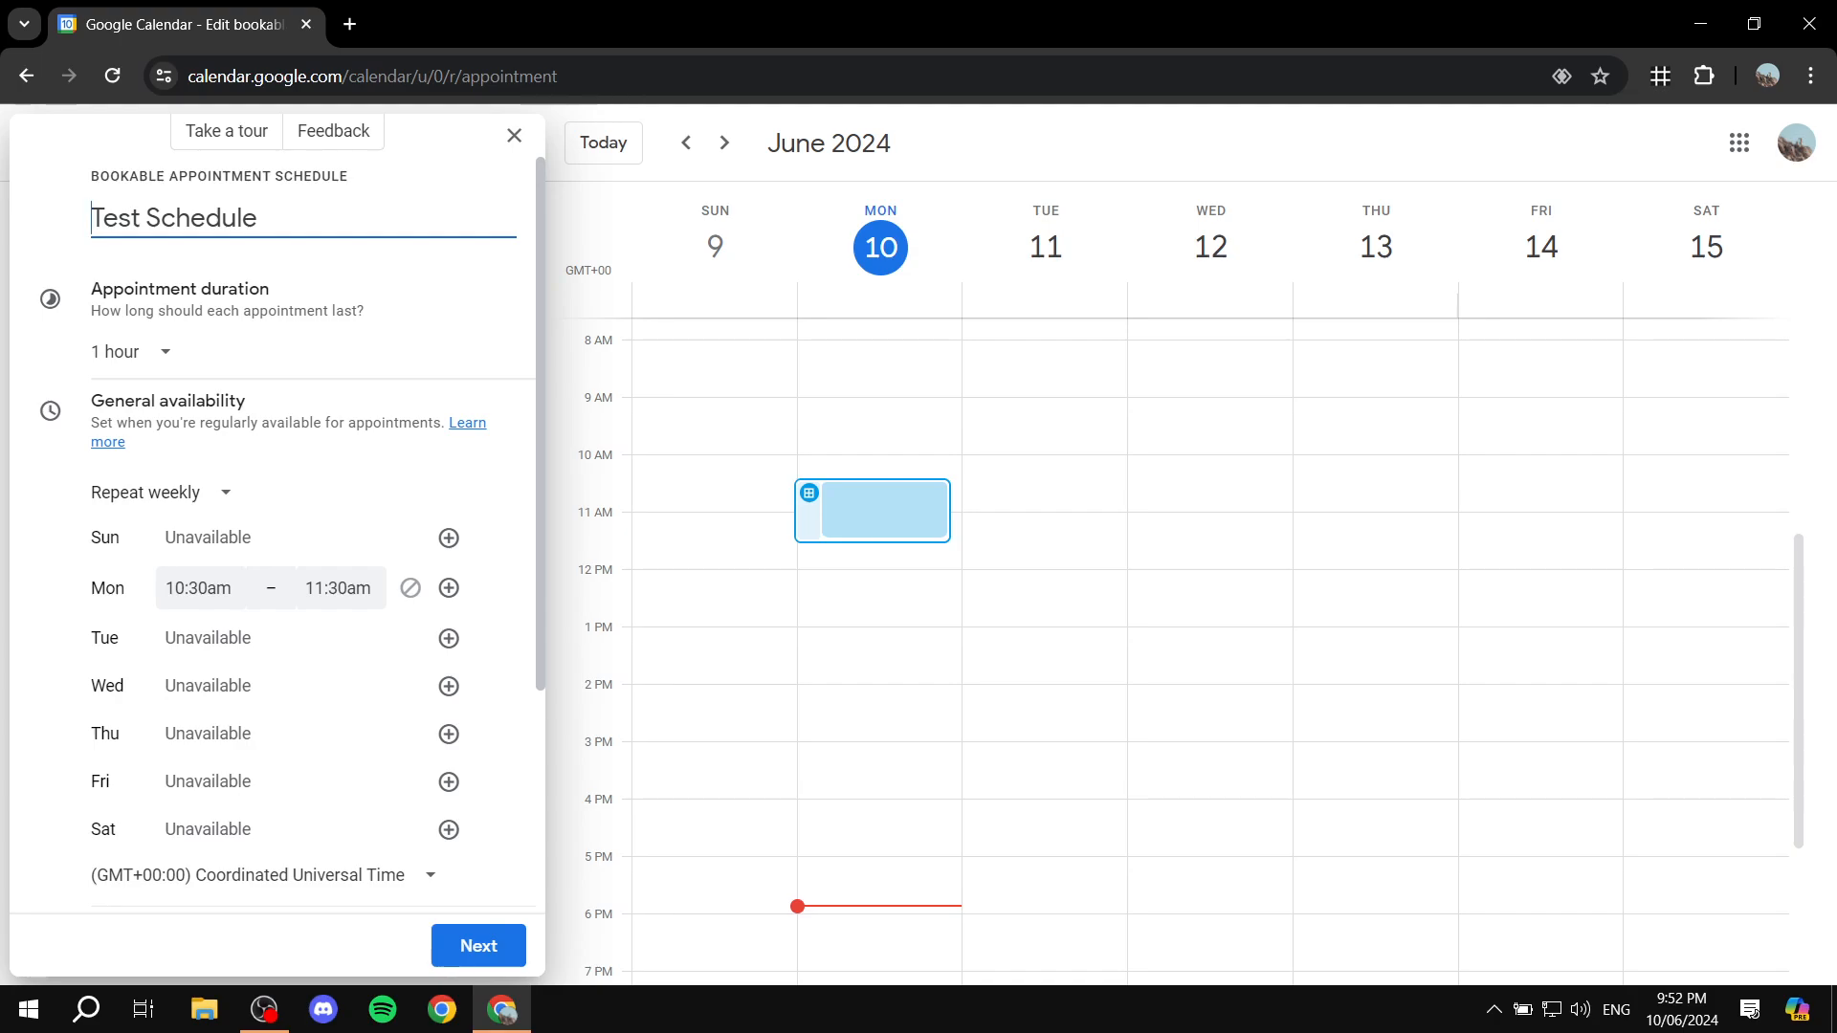
pyautogui.click(257, 218)
pyautogui.moveTo(257, 218); pyautogui.dragTo(90, 218)
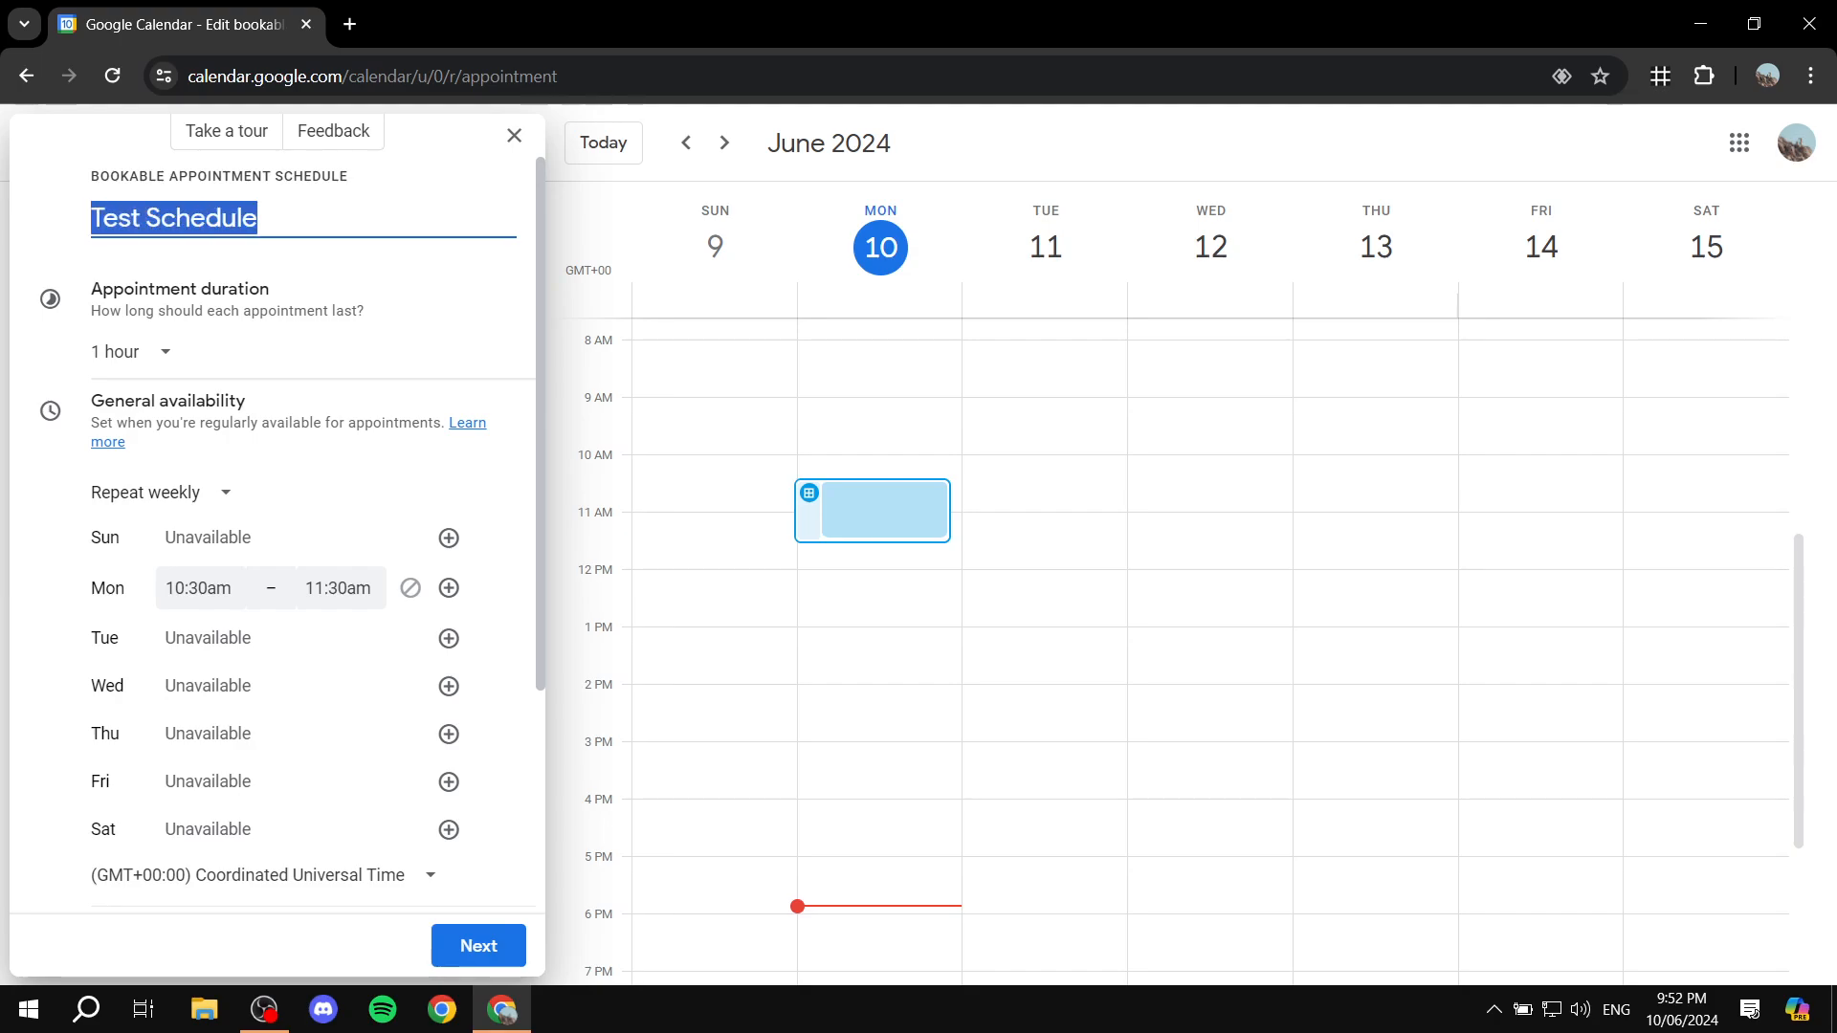
pyautogui.click(325, 263)
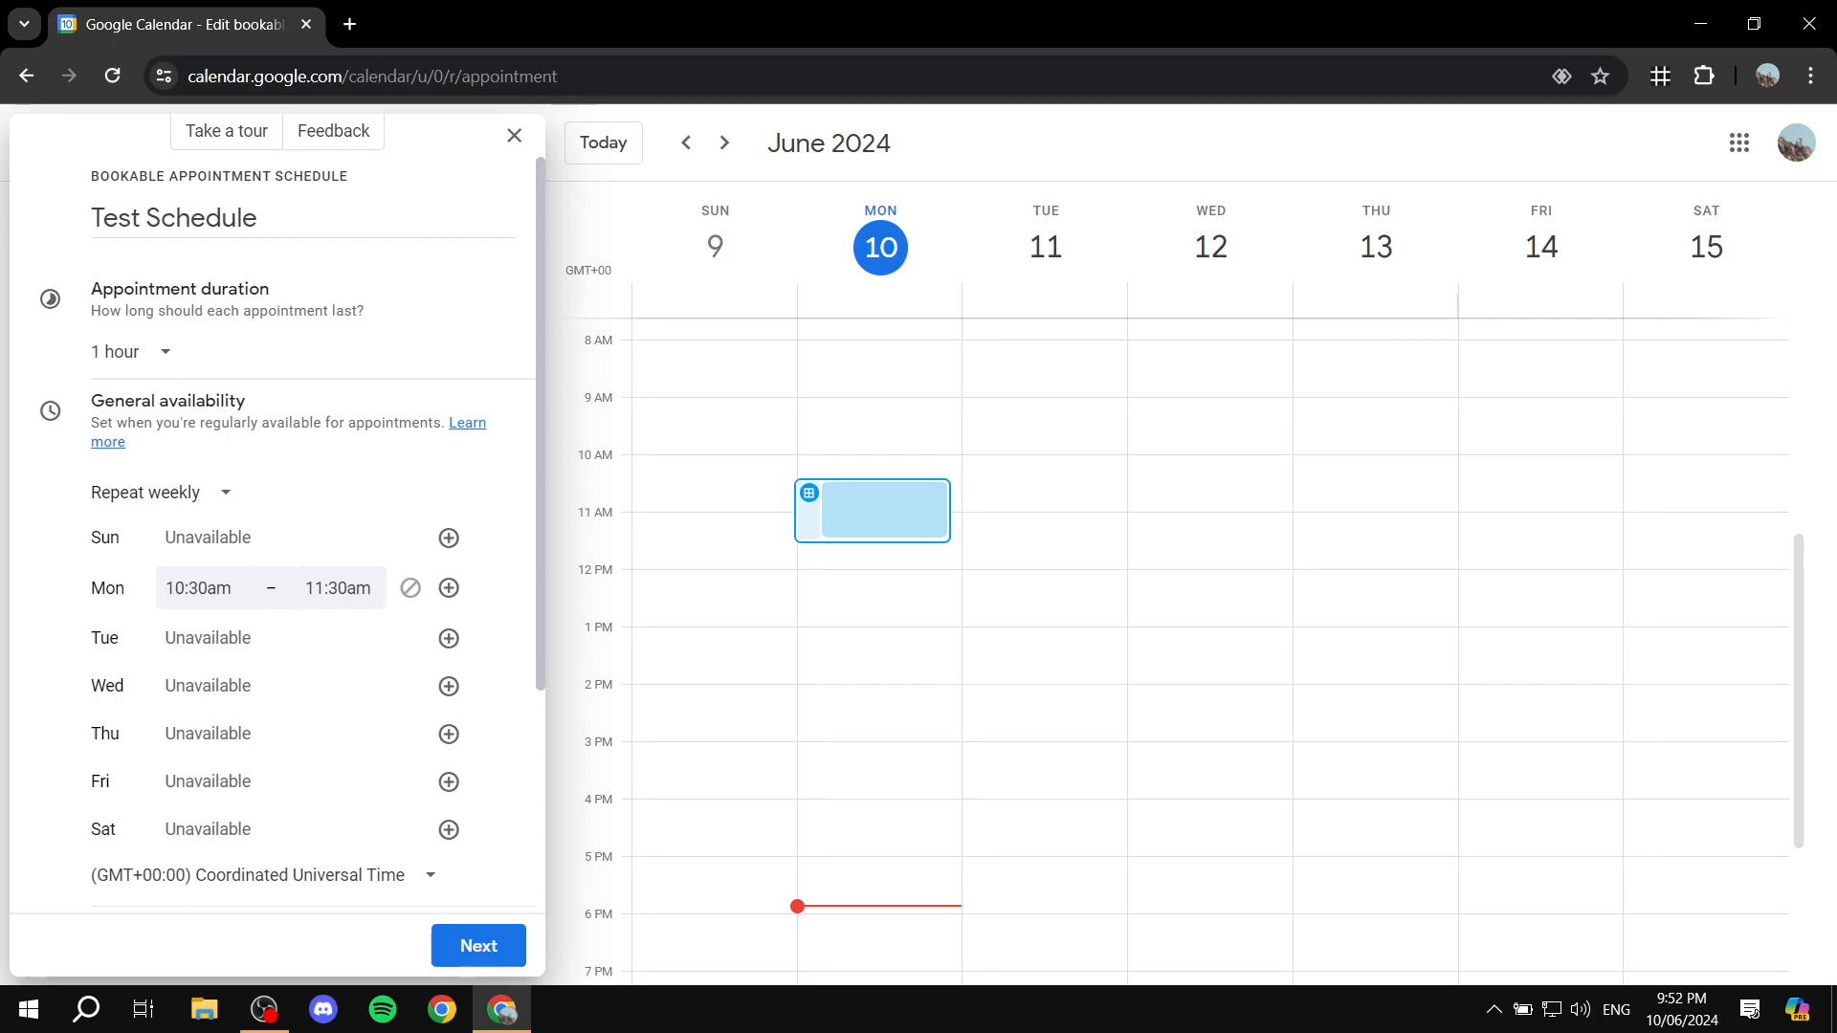
pyautogui.moveTo(270, 289)
pyautogui.mouseDown()
pyautogui.moveTo(90, 289)
pyautogui.moveTo(270, 288)
pyautogui.mouseUp()
pyautogui.click(326, 278)
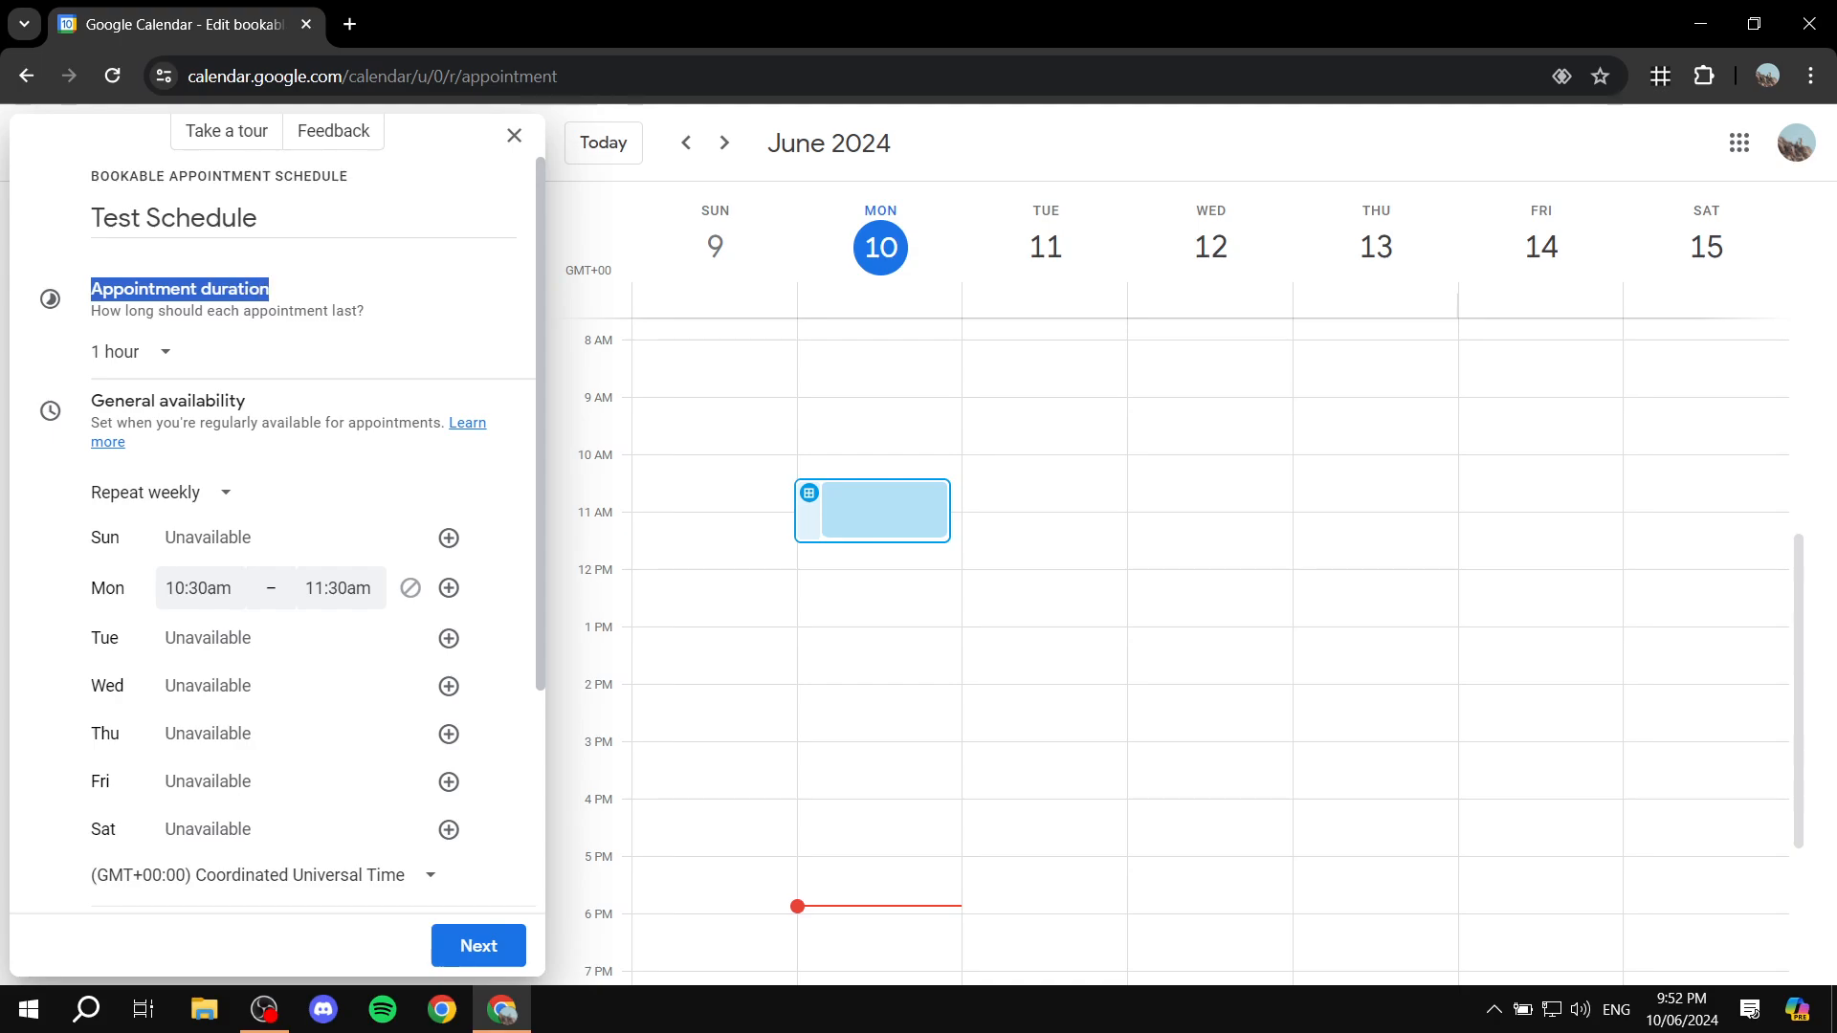
pyautogui.click(325, 287)
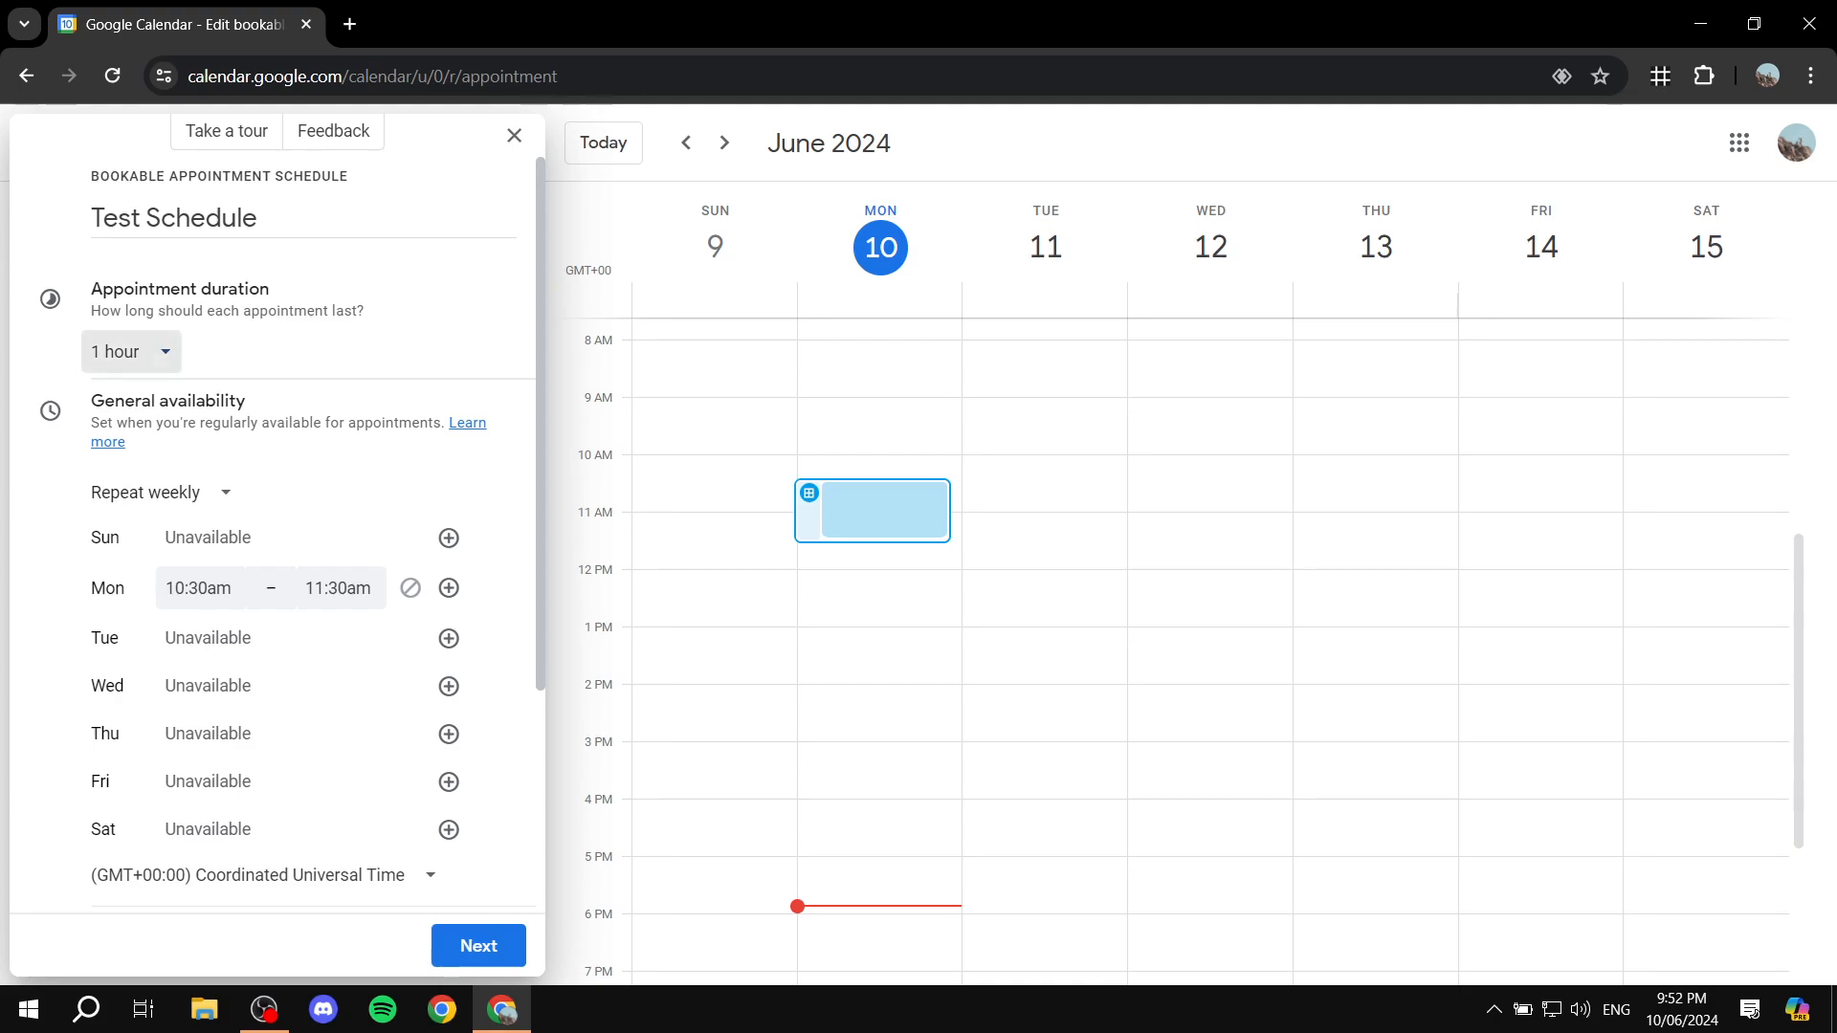
# Step: Set the appointment duration to 45 minutes
pyautogui.click(124, 351)
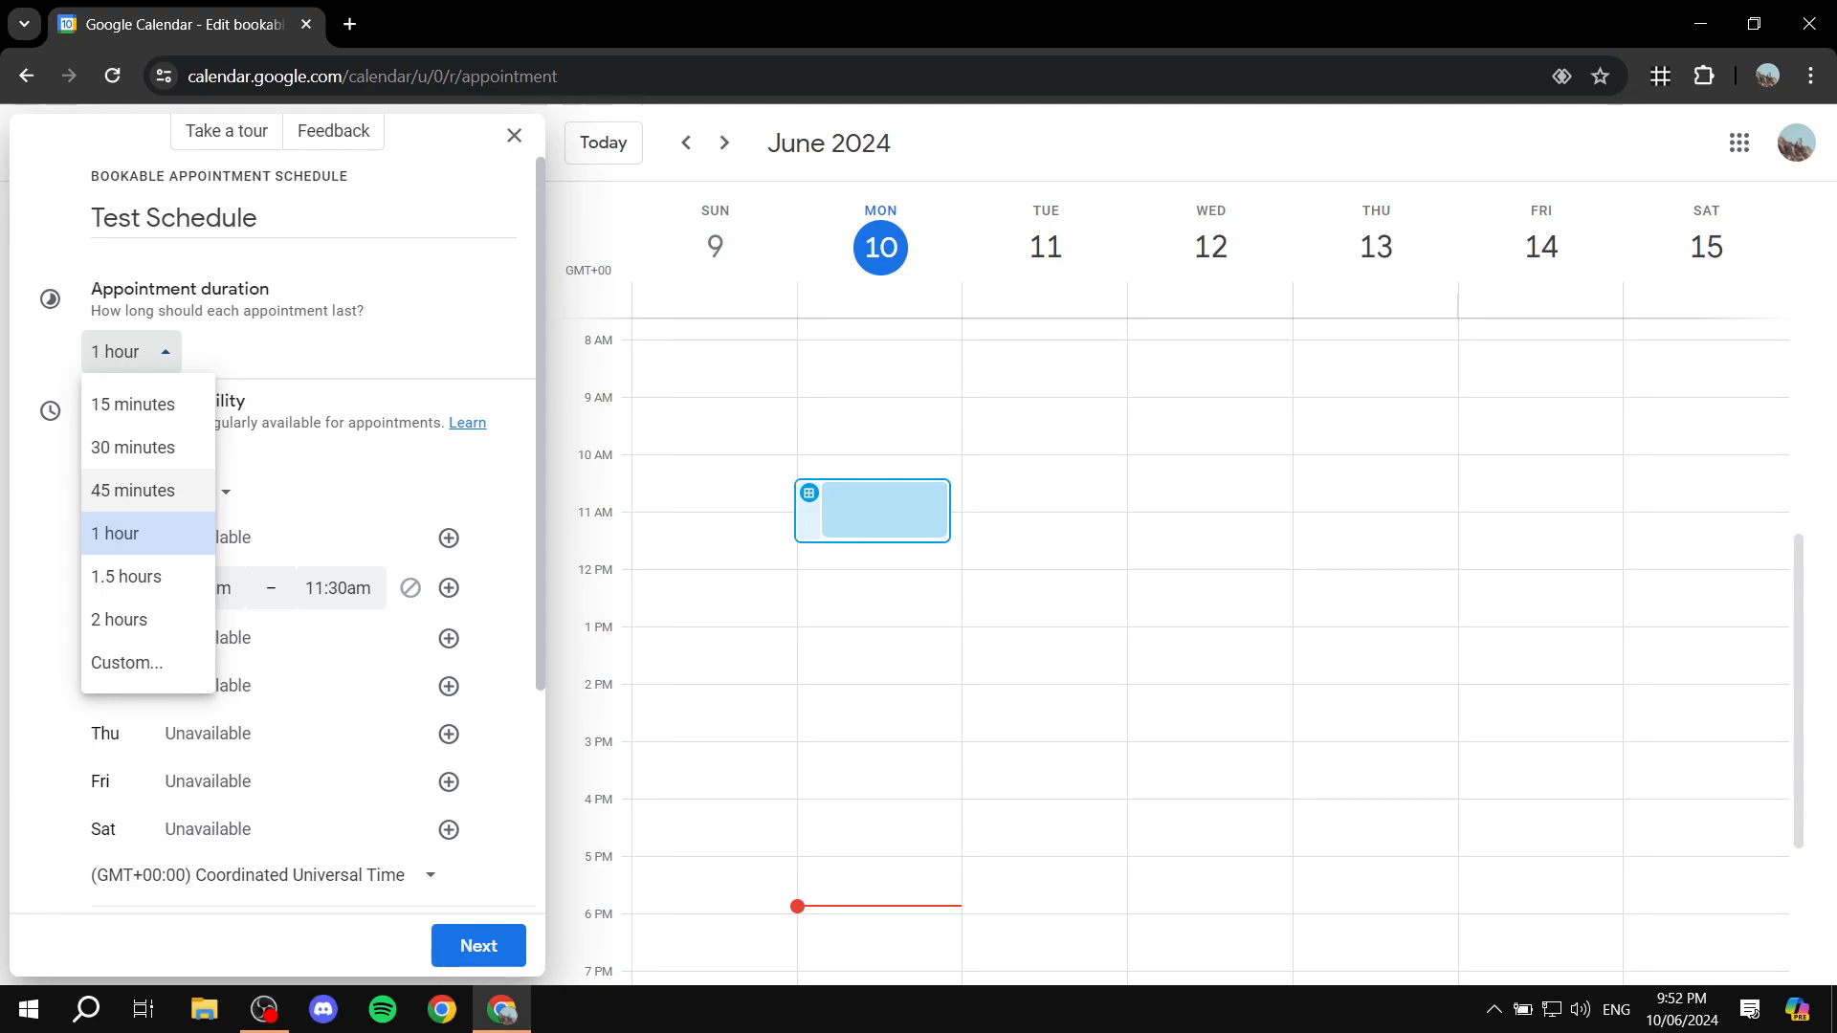
pyautogui.click(133, 489)
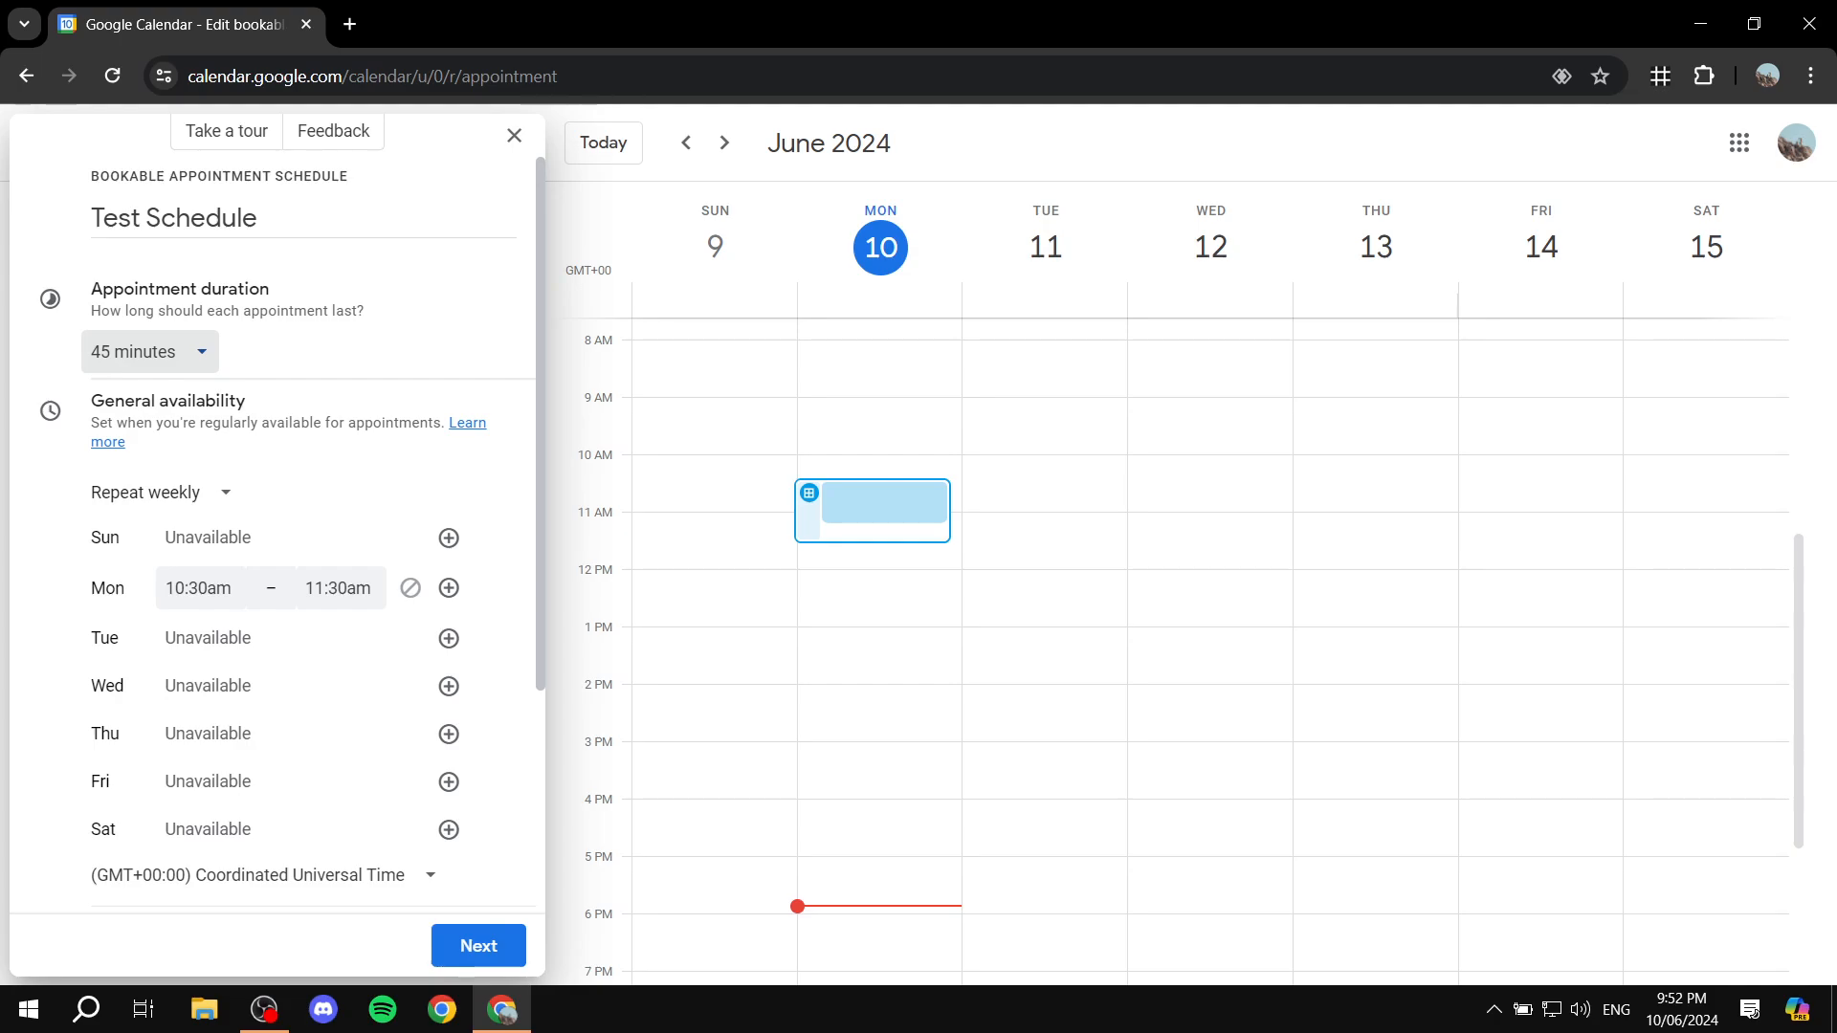
pyautogui.scroll(-1, 302, 535)
pyautogui.scroll(1, 301, 536)
pyautogui.tripleClick(168, 401)
pyautogui.click(287, 400)
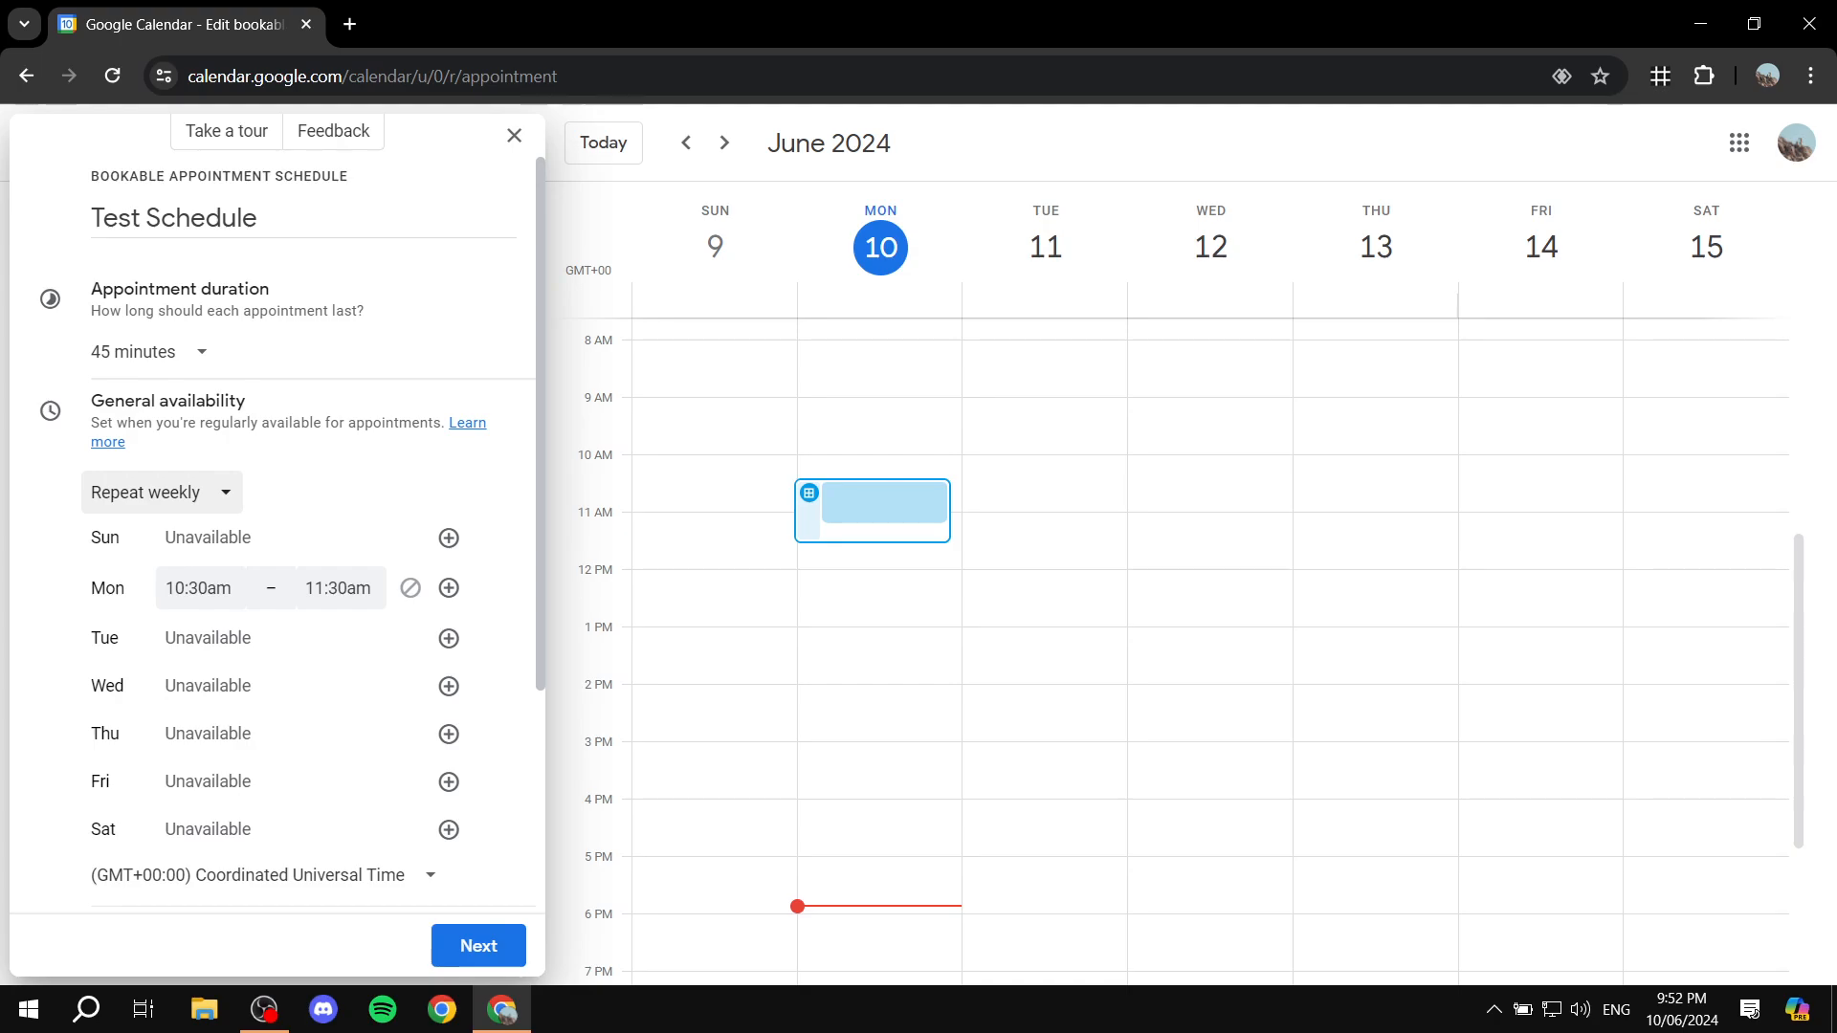
pyautogui.click(161, 493)
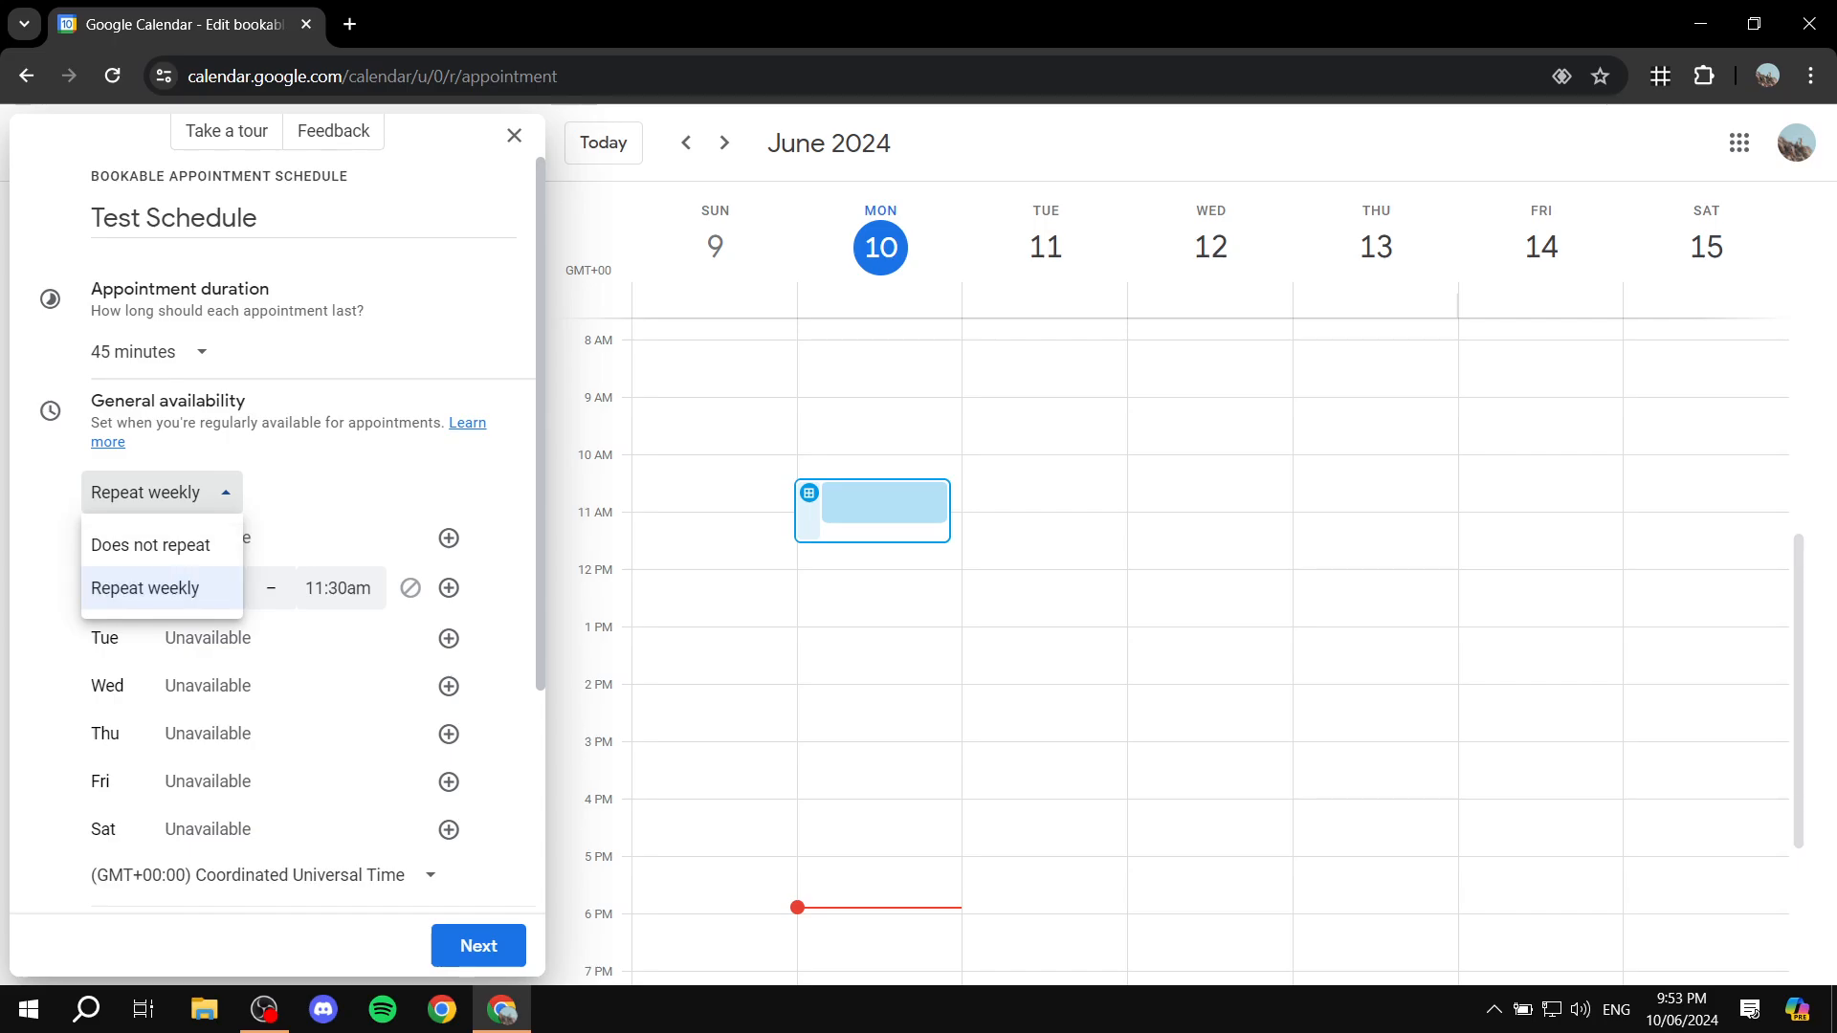
pyautogui.click(330, 497)
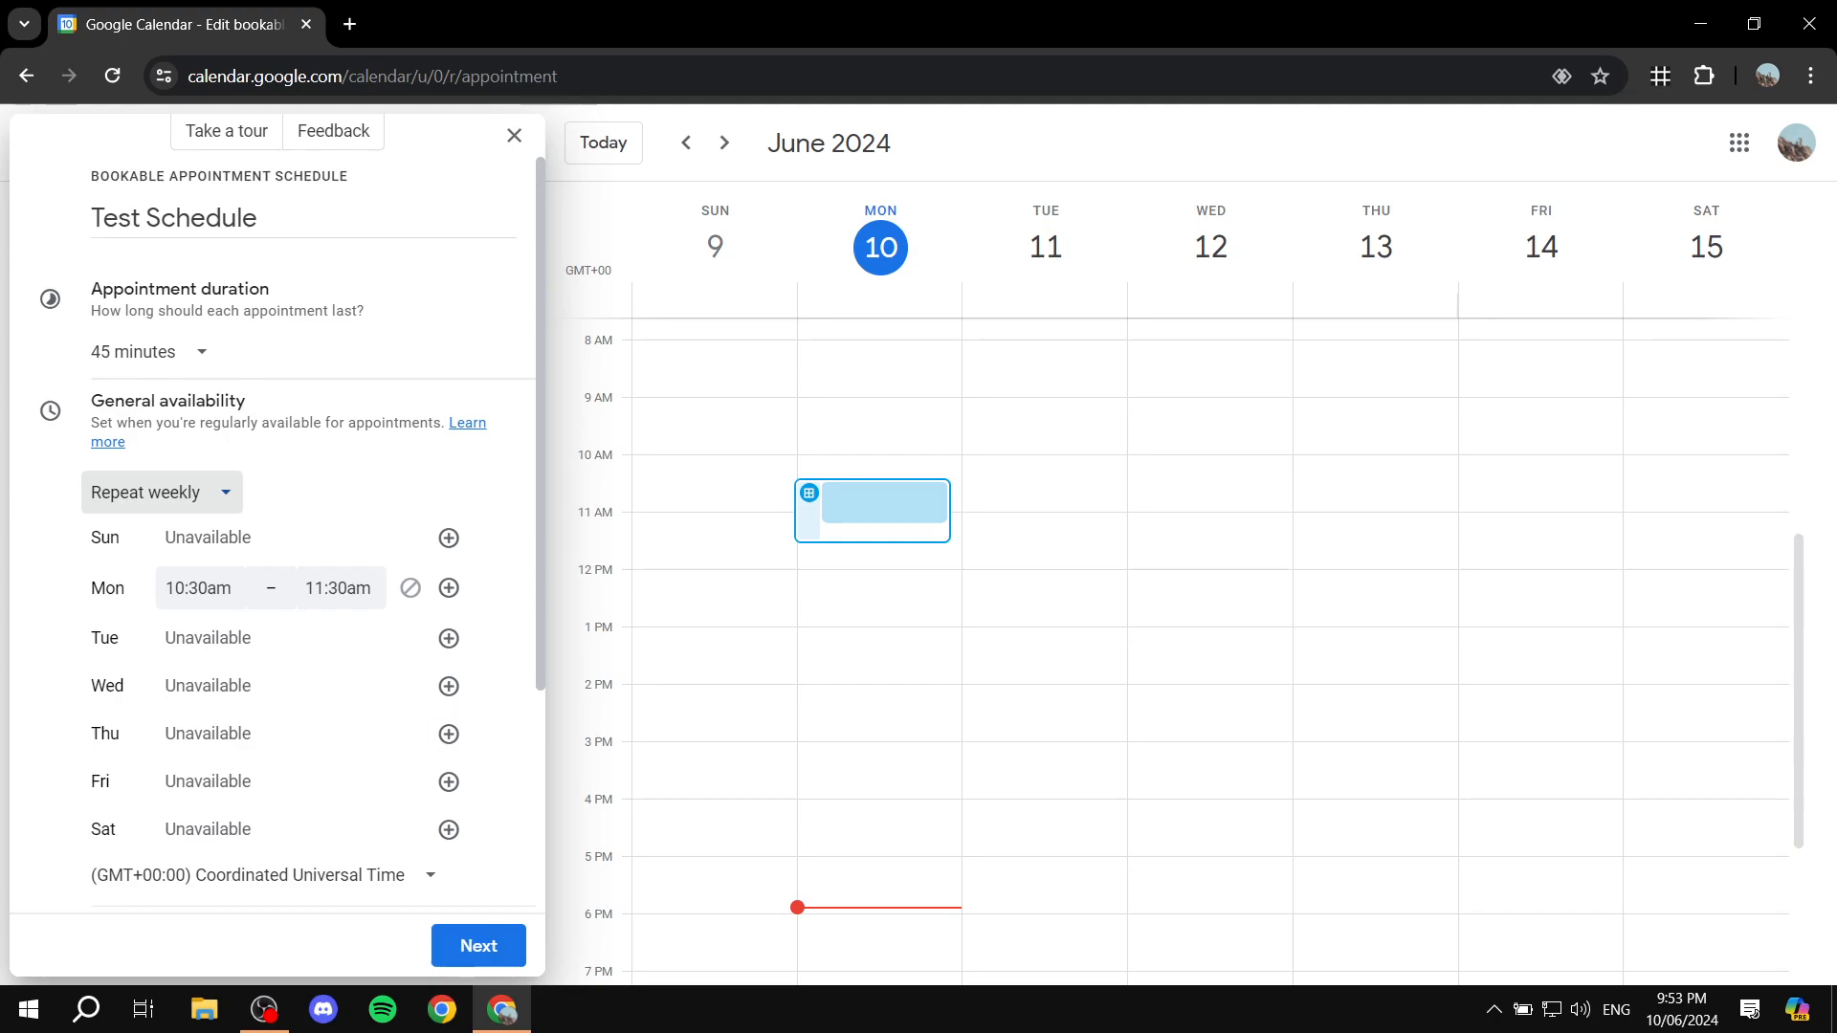
# Step: Add weekly availability periods for Tuesday, Wednesday and Thursday
pyautogui.click(449, 638)
pyautogui.click(448, 693)
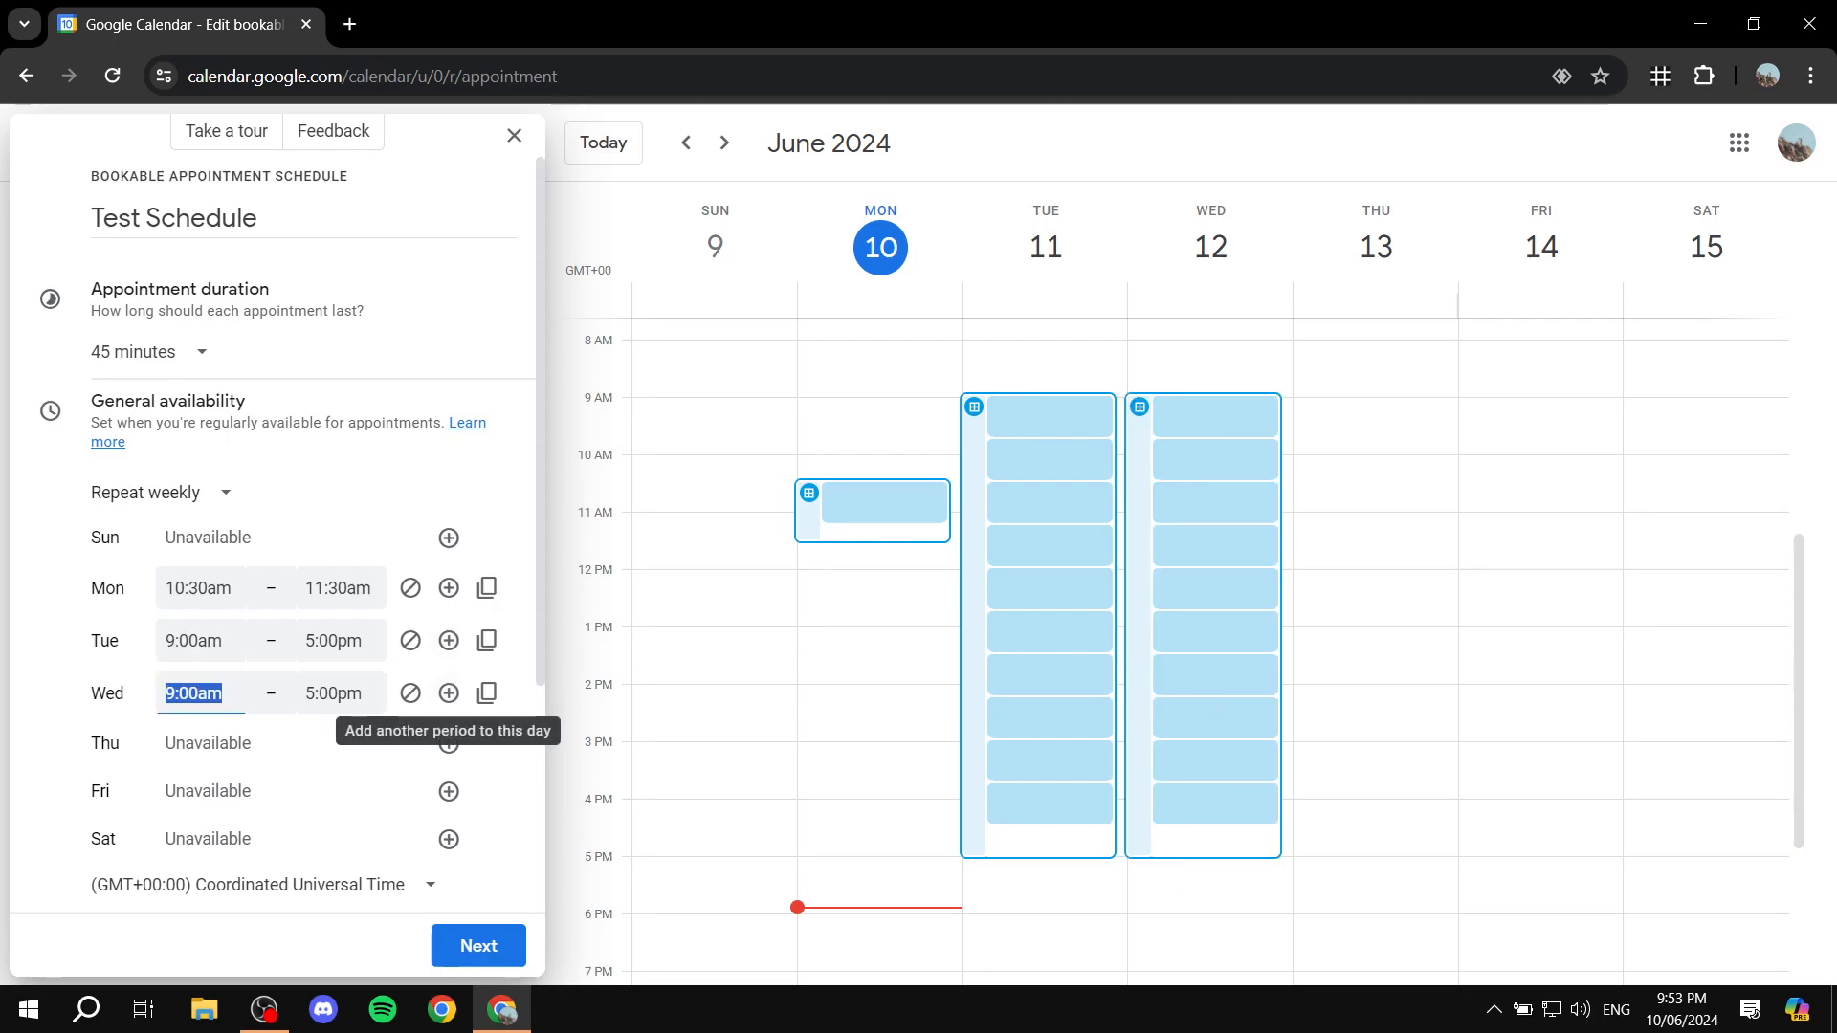
pyautogui.click(449, 744)
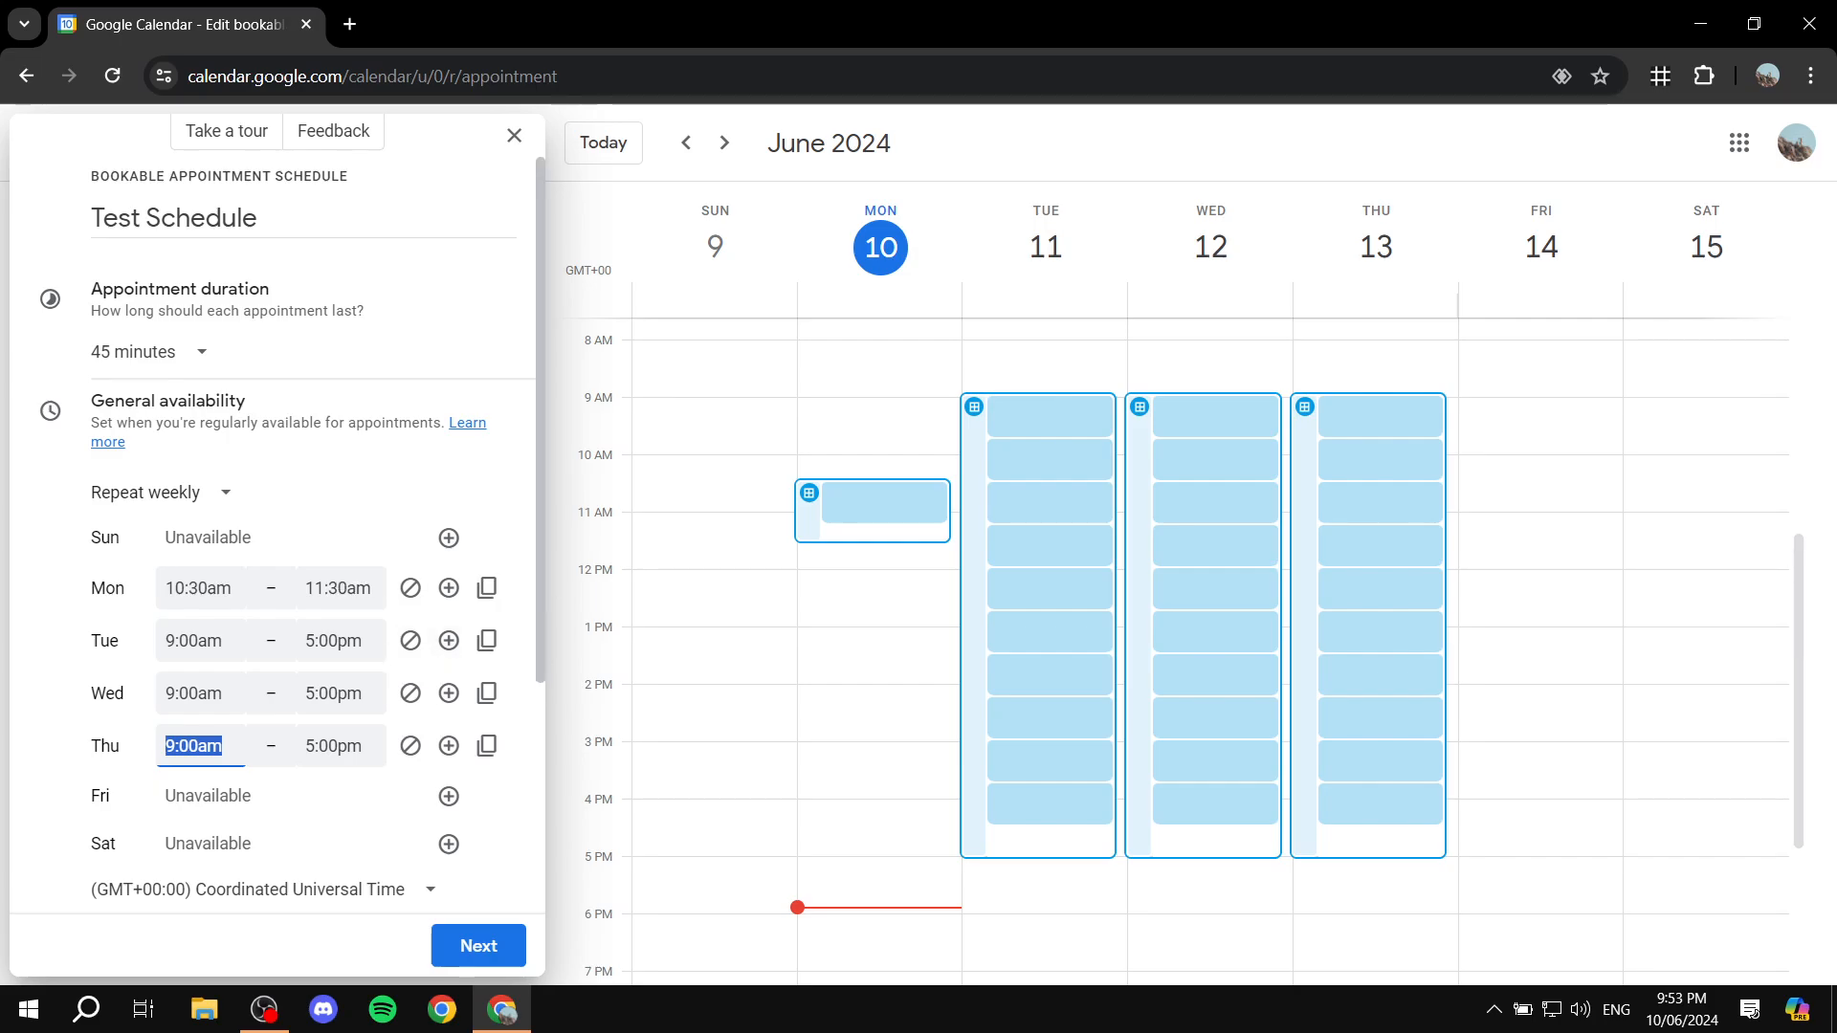
# Step: Set Monday's availability to 12:00pm–4:30pm and copy that time to all available days
pyautogui.click(199, 587)
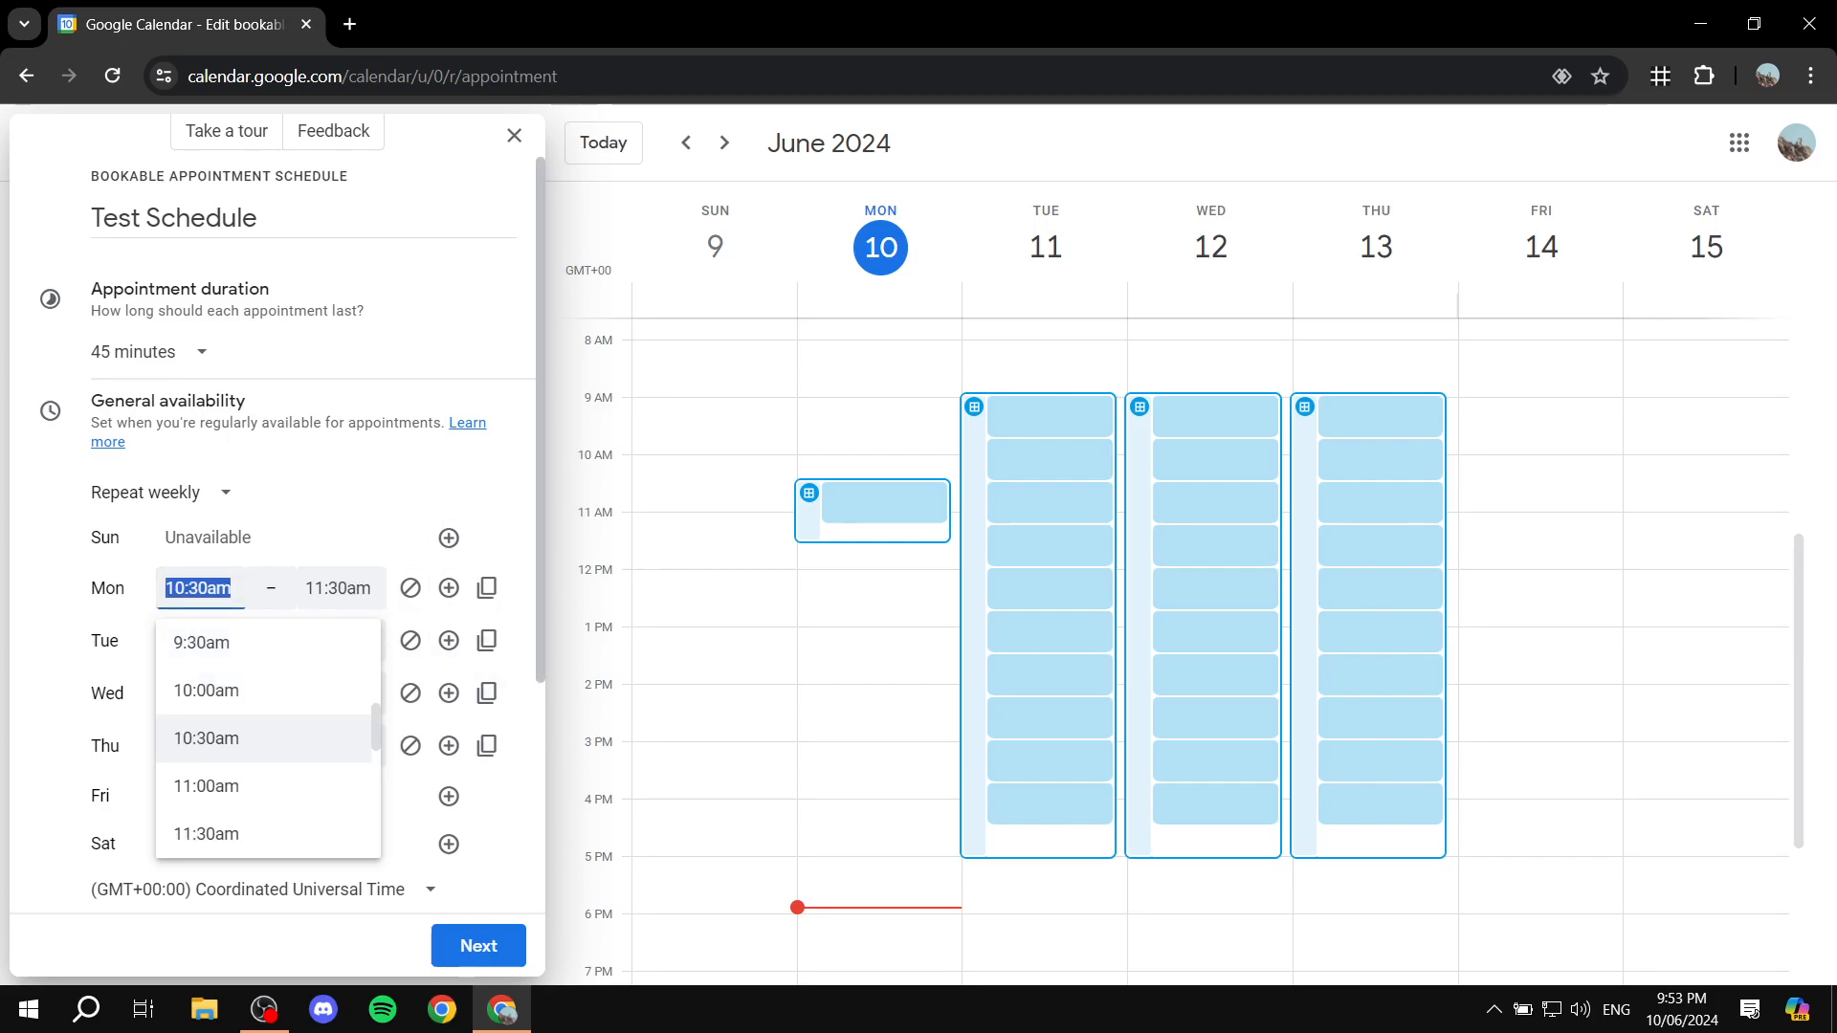
pyautogui.press('Down')
pyautogui.press('Down')
pyautogui.press('Down')
pyautogui.press('Down')
pyautogui.press('Down')
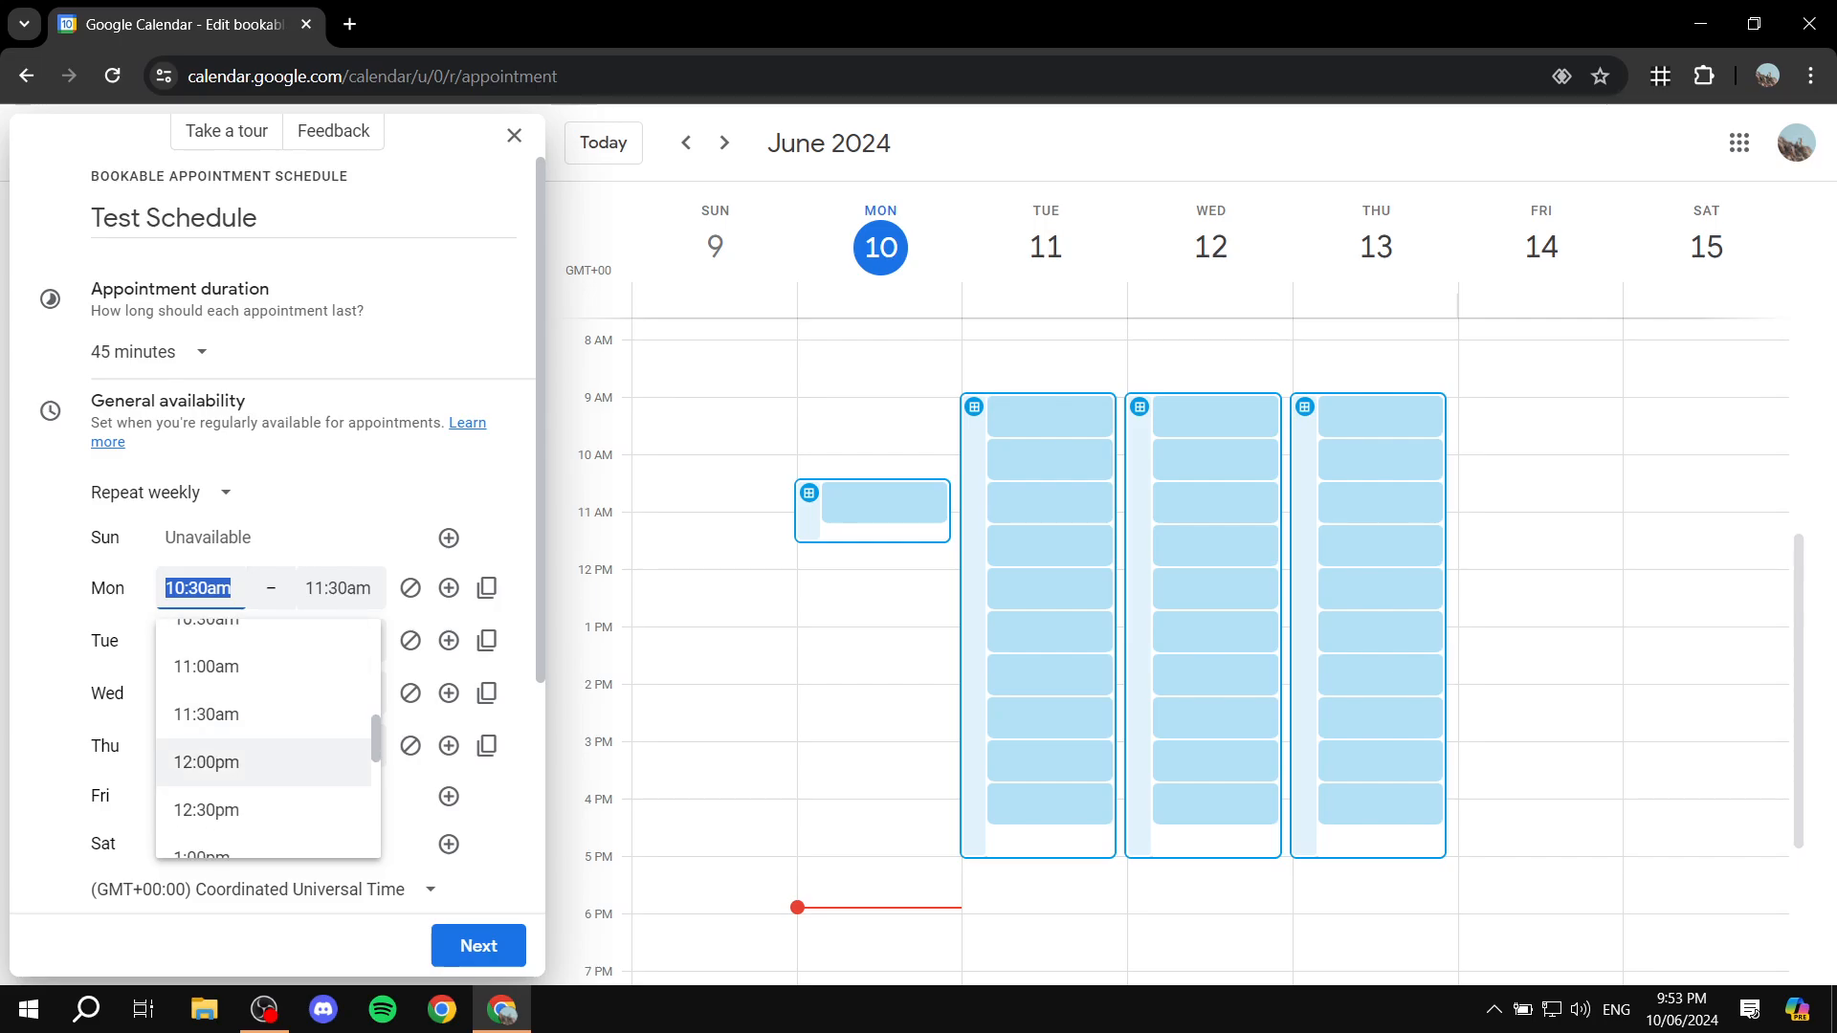
pyautogui.press('Tab')
pyautogui.press('Down')
pyautogui.press('Down')
pyautogui.press('Down')
pyautogui.press('Down')
pyautogui.press('Down')
pyautogui.press('Down')
pyautogui.press('Down')
pyautogui.press('Down')
pyautogui.press('Down')
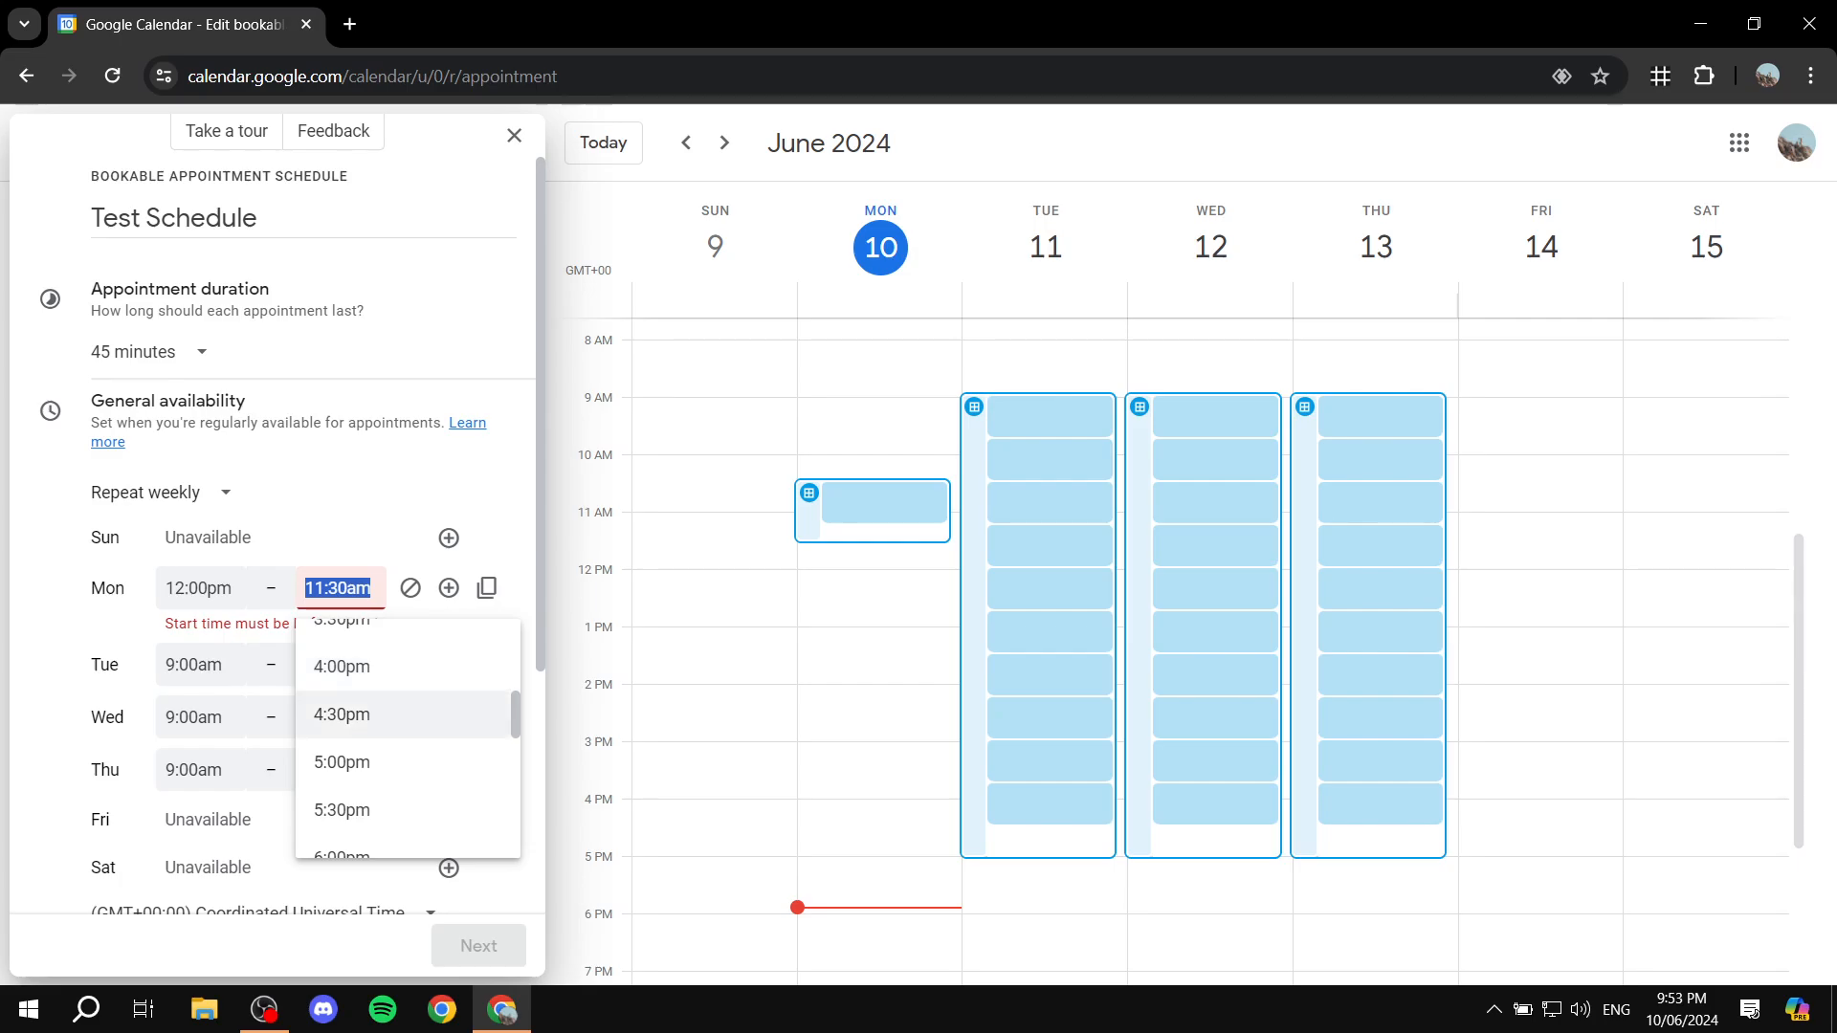
pyautogui.click(341, 715)
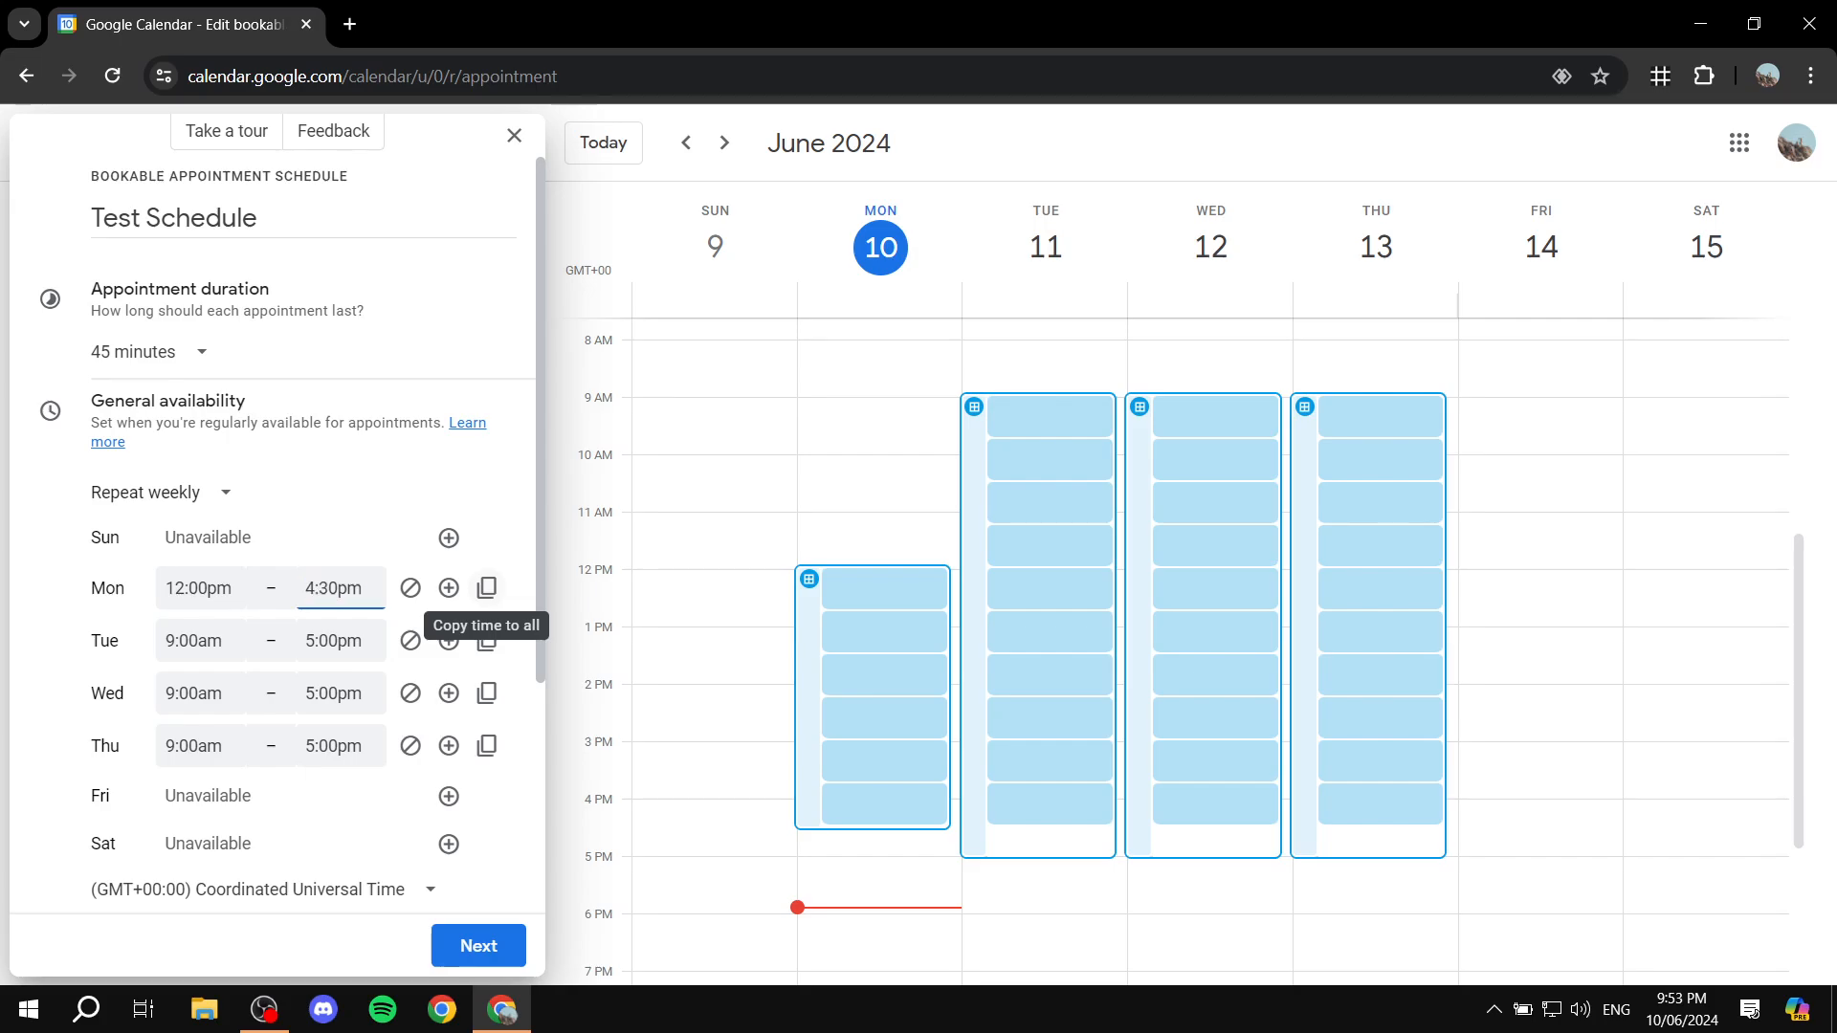
pyautogui.click(486, 588)
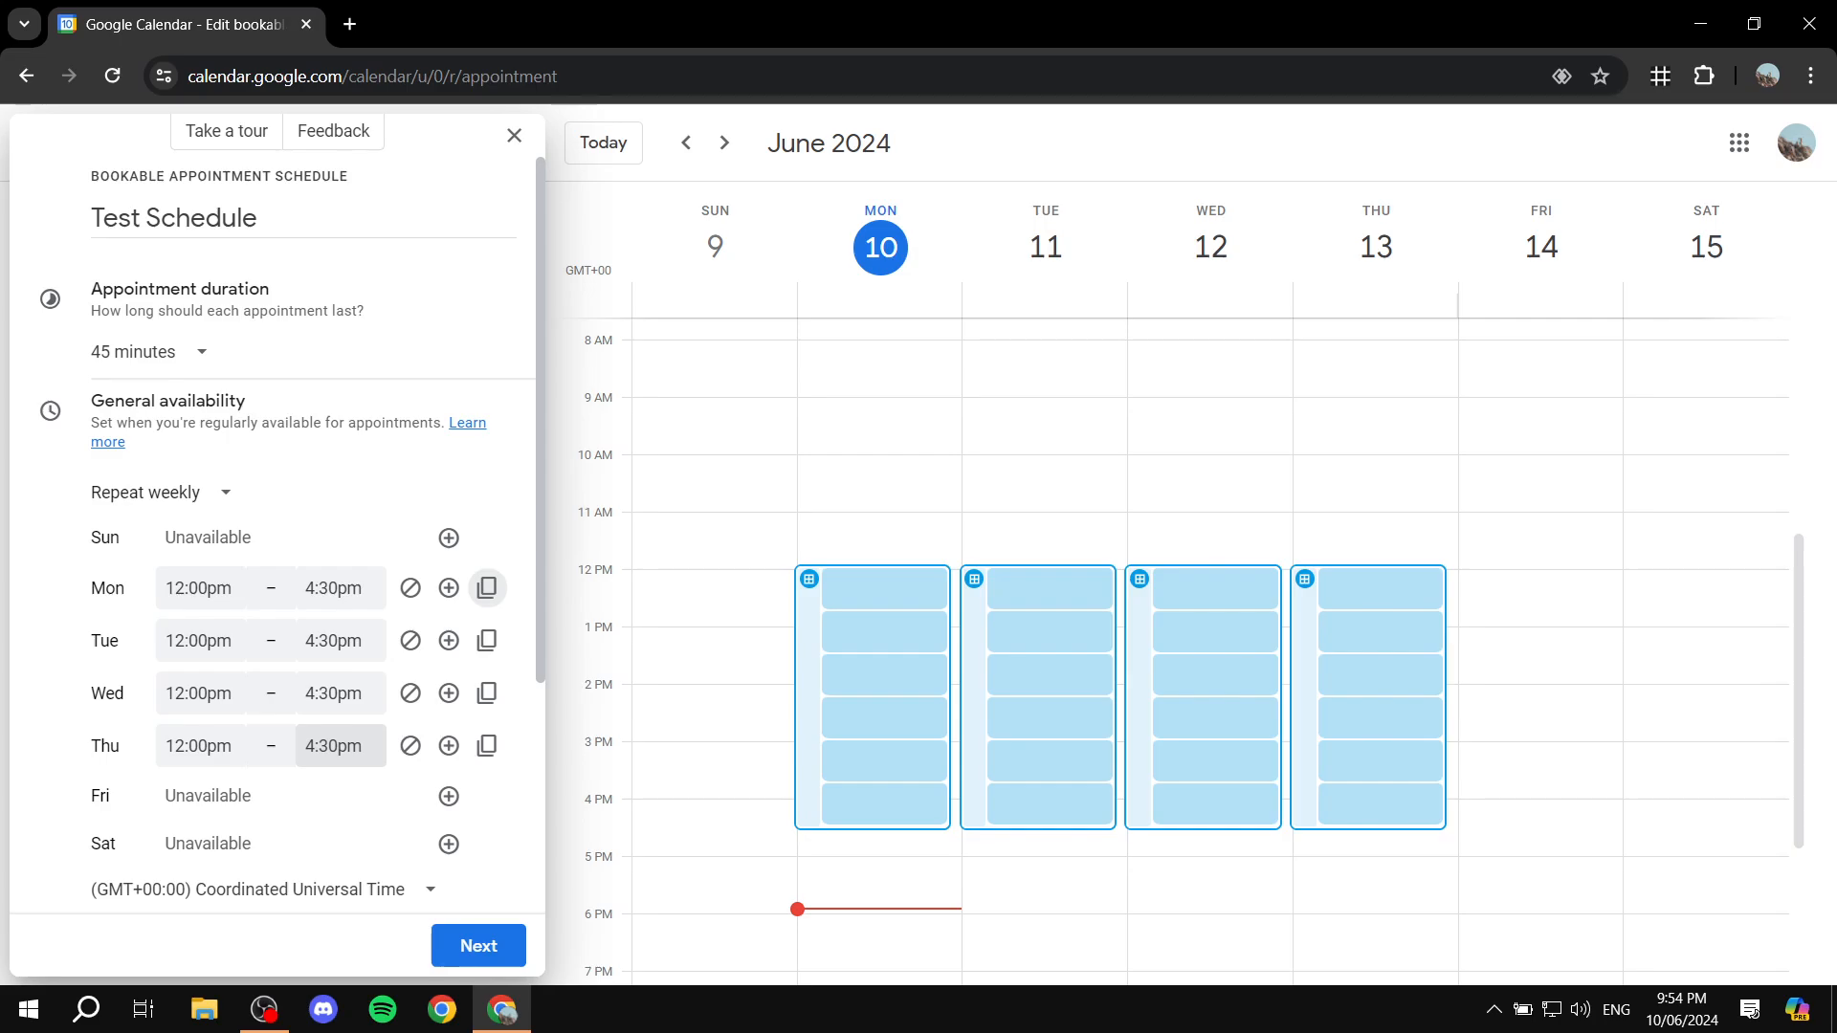
pyautogui.click(341, 746)
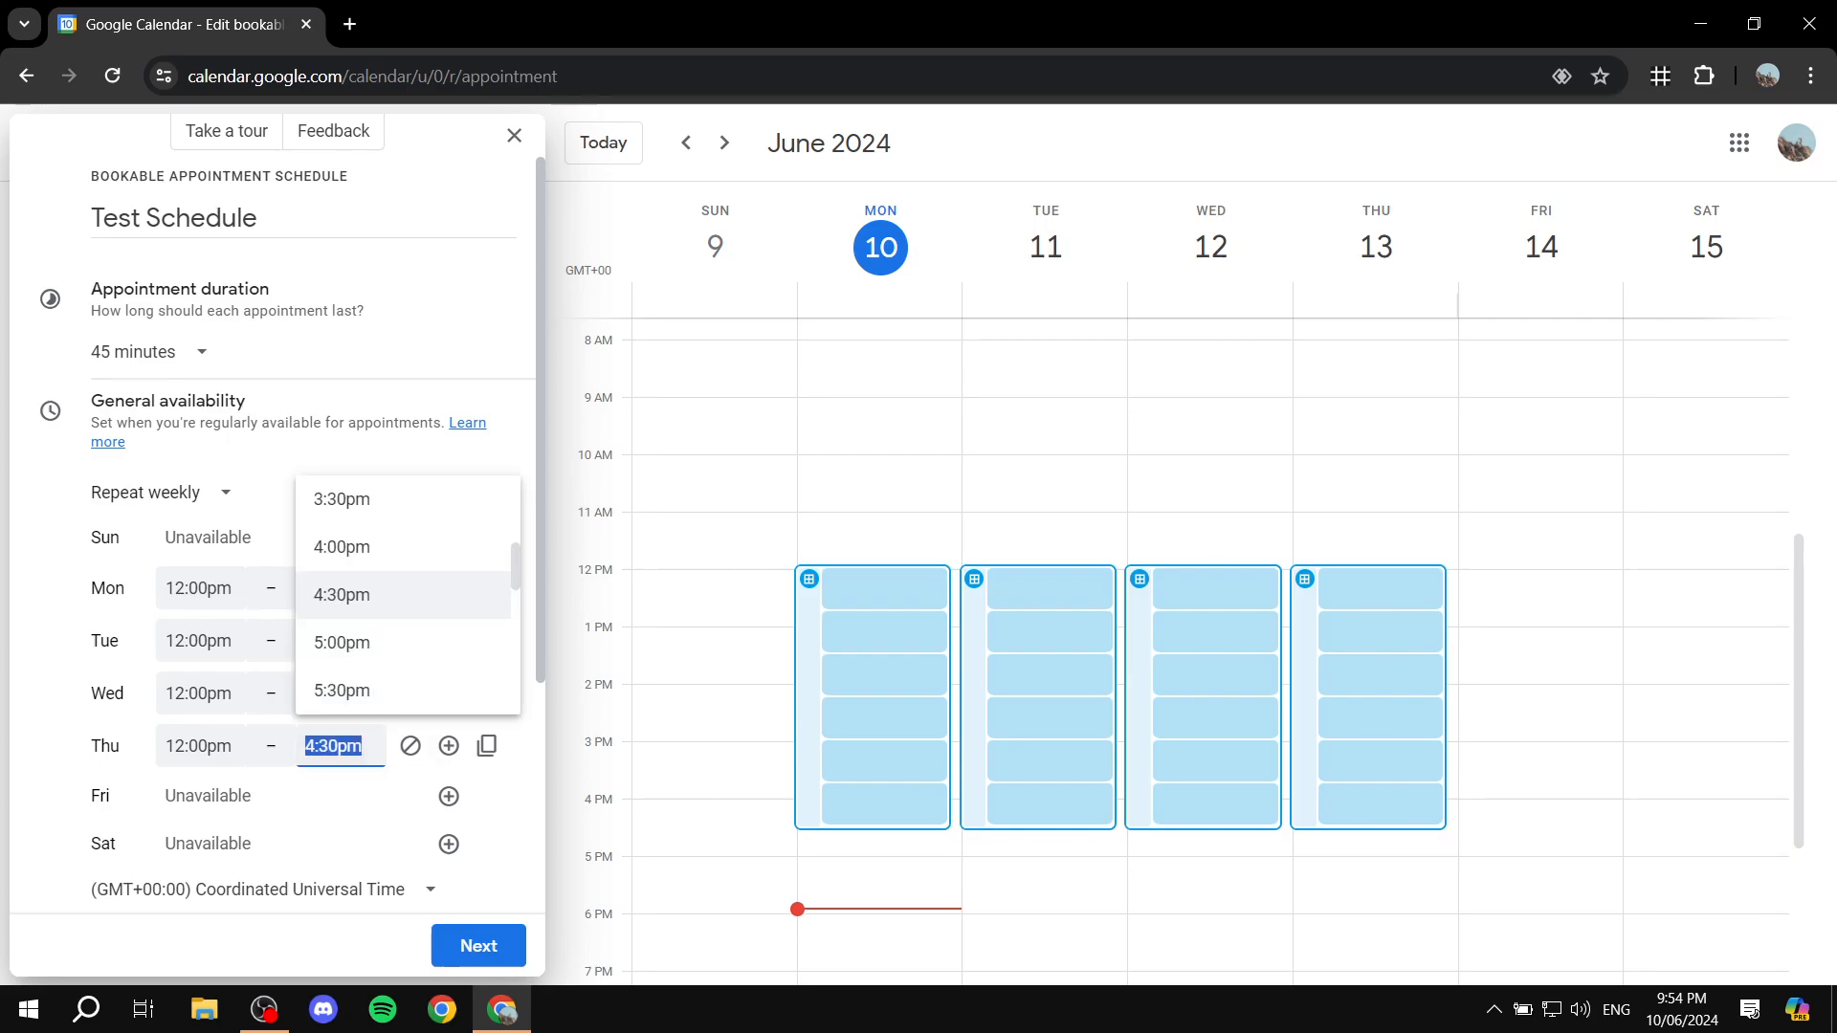
pyautogui.click(340, 746)
pyautogui.click(103, 746)
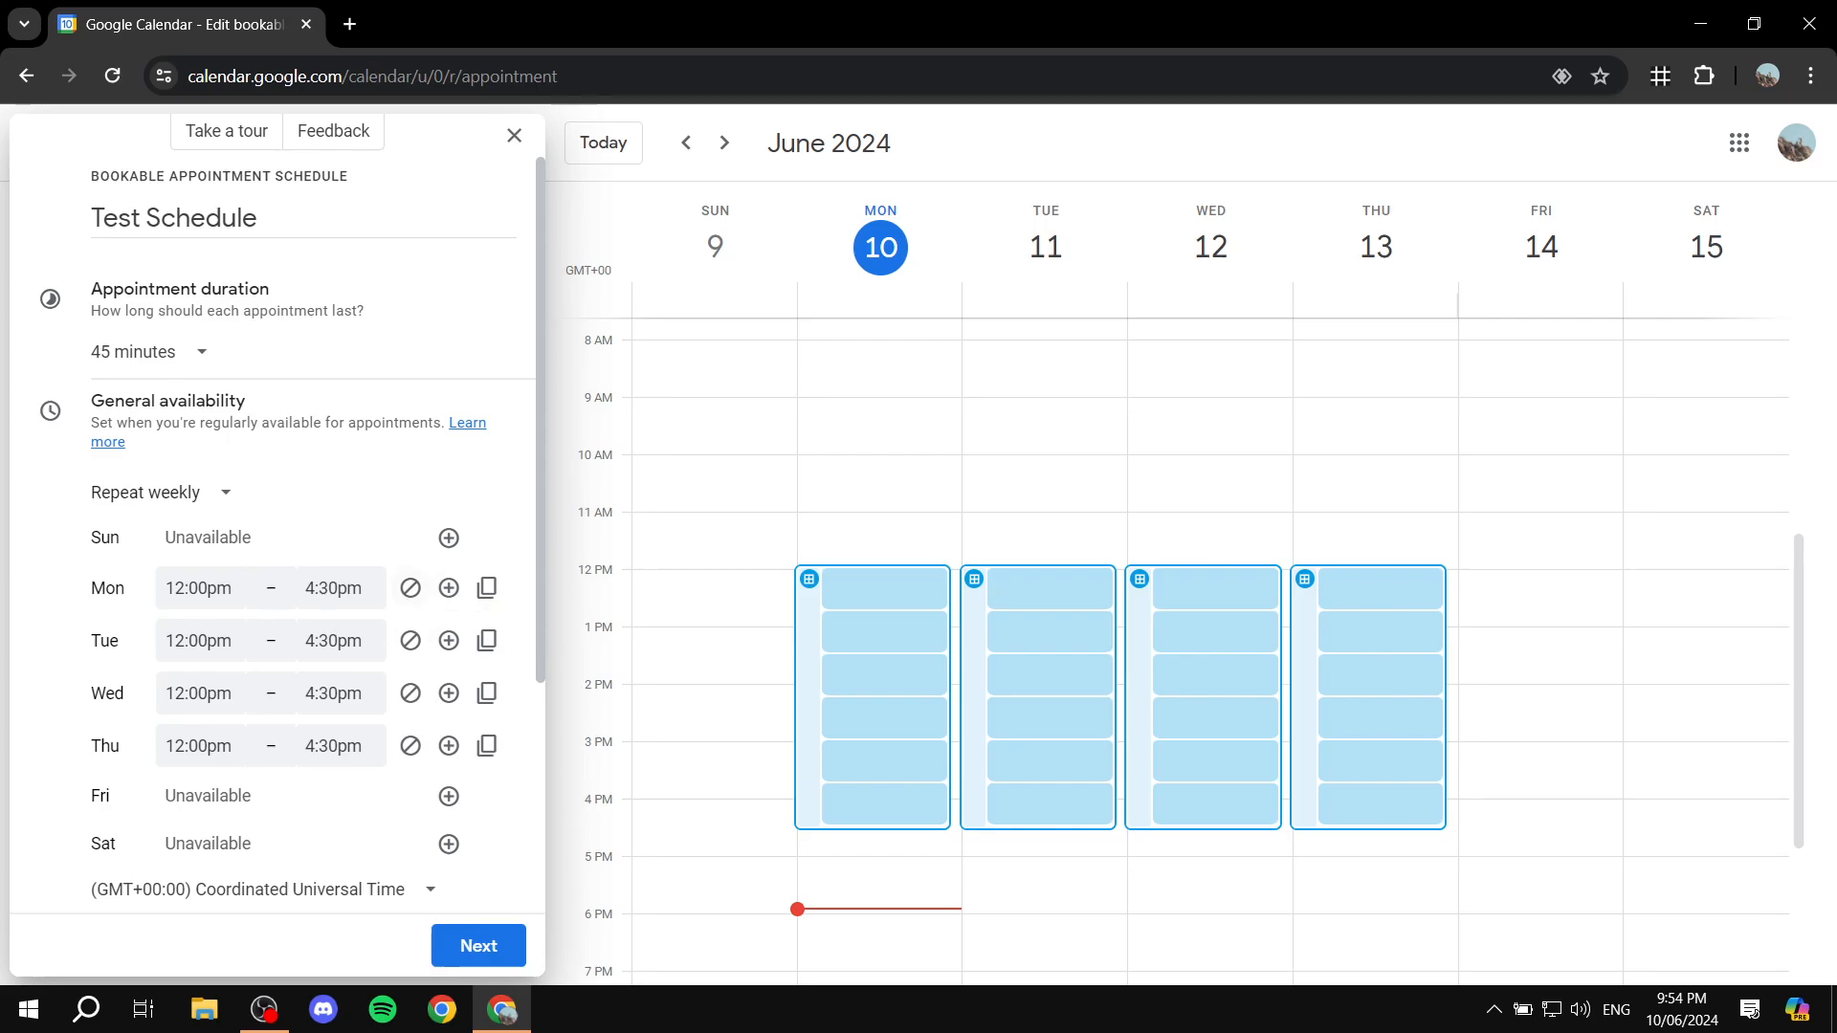
# Step: Add a second Monday availability period from 6:30pm to 10:00pm and copy Monday's times to all available days
pyautogui.click(449, 588)
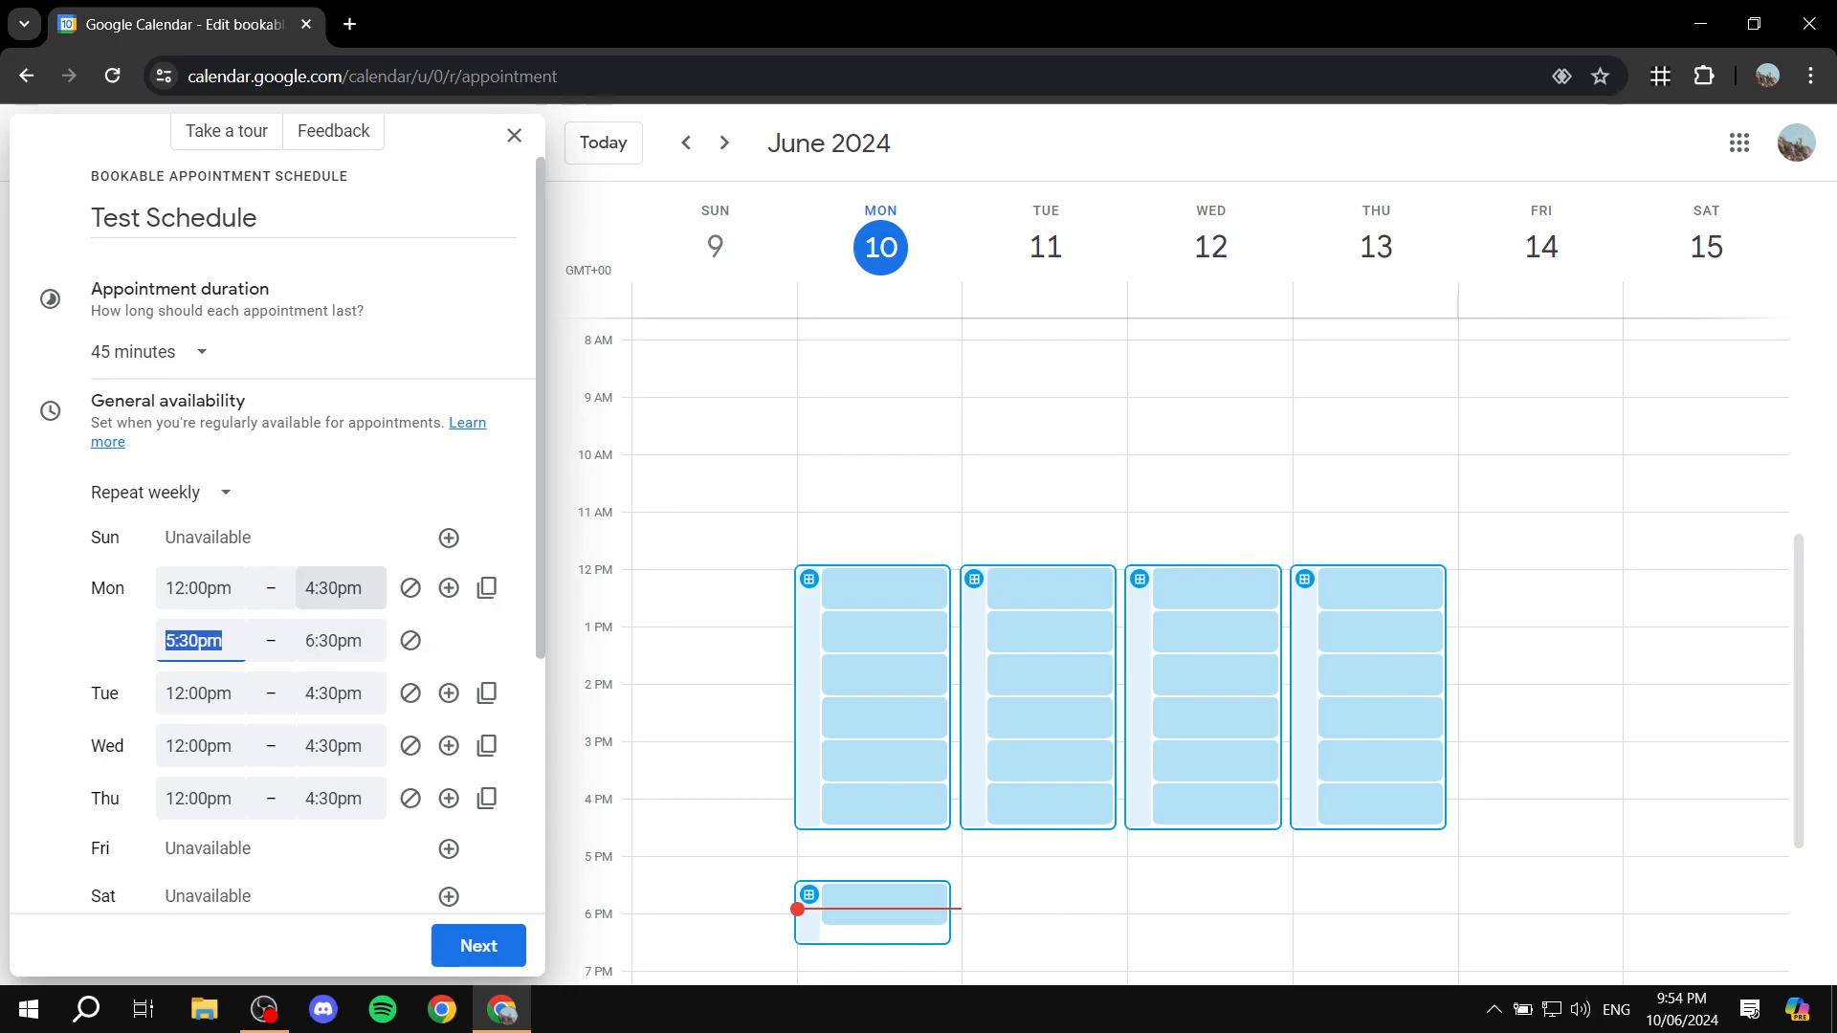
pyautogui.click(203, 639)
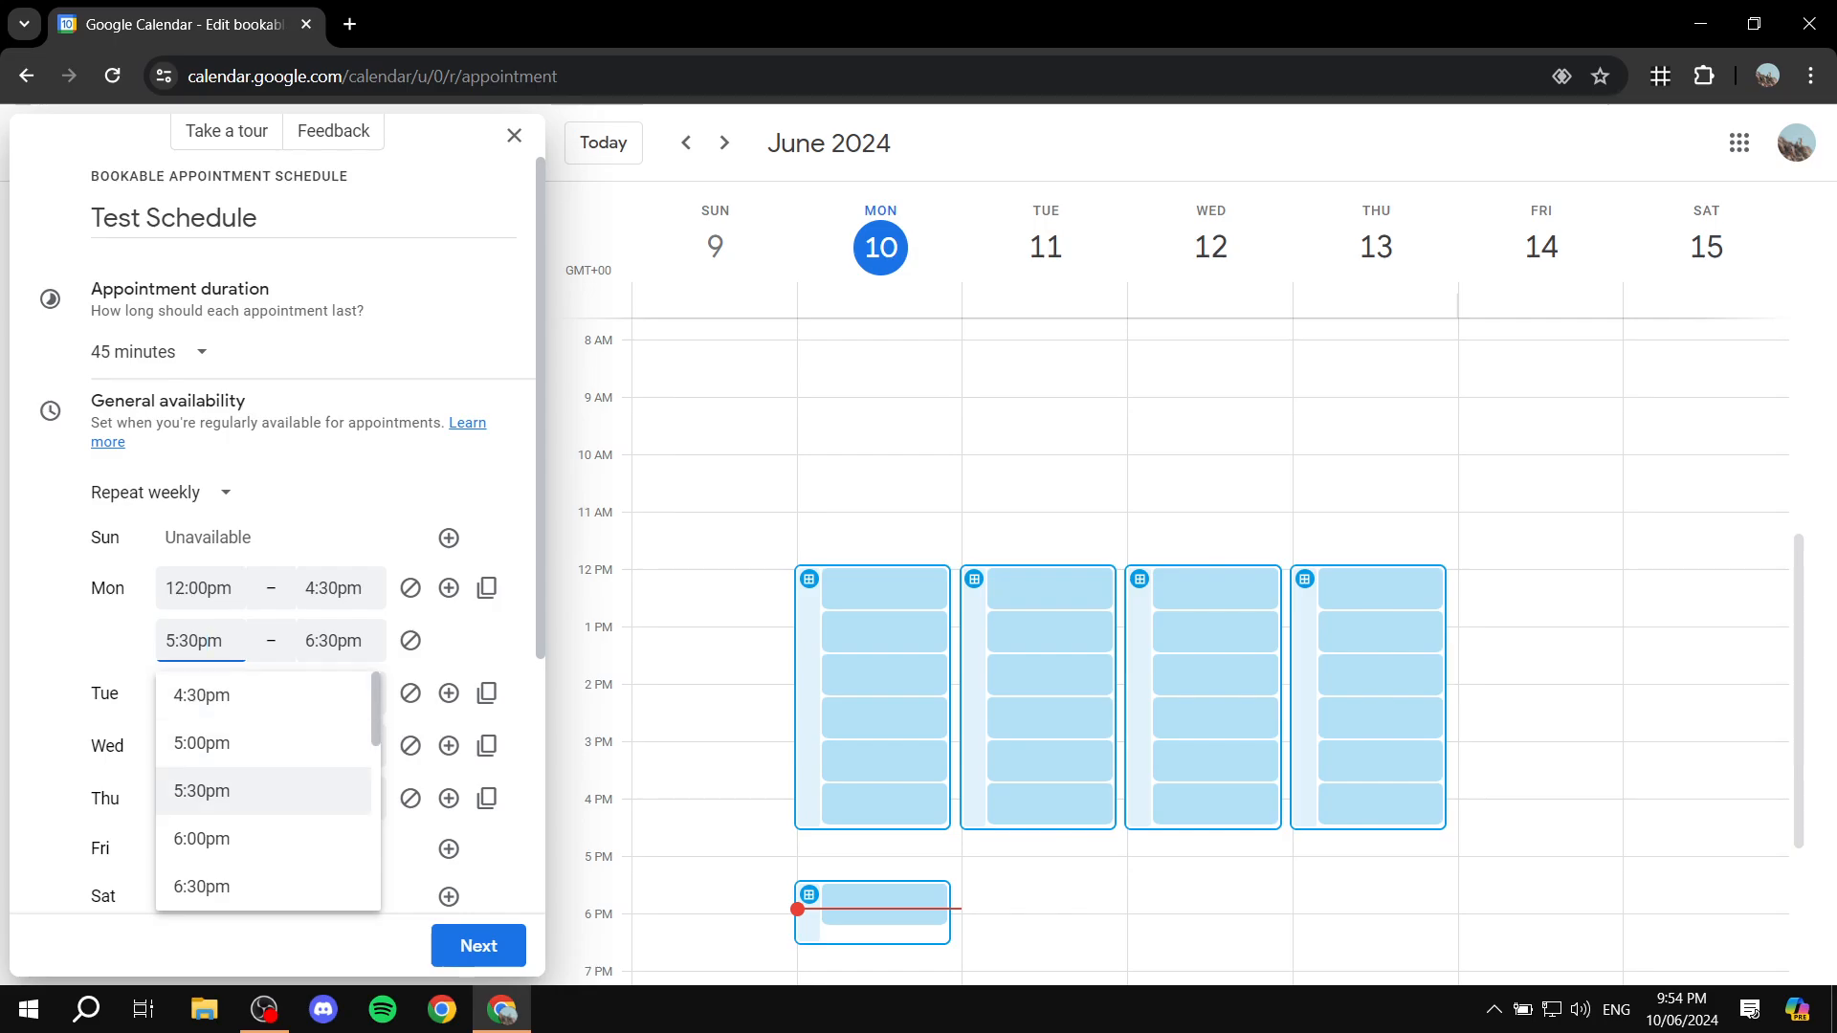
pyautogui.click(201, 886)
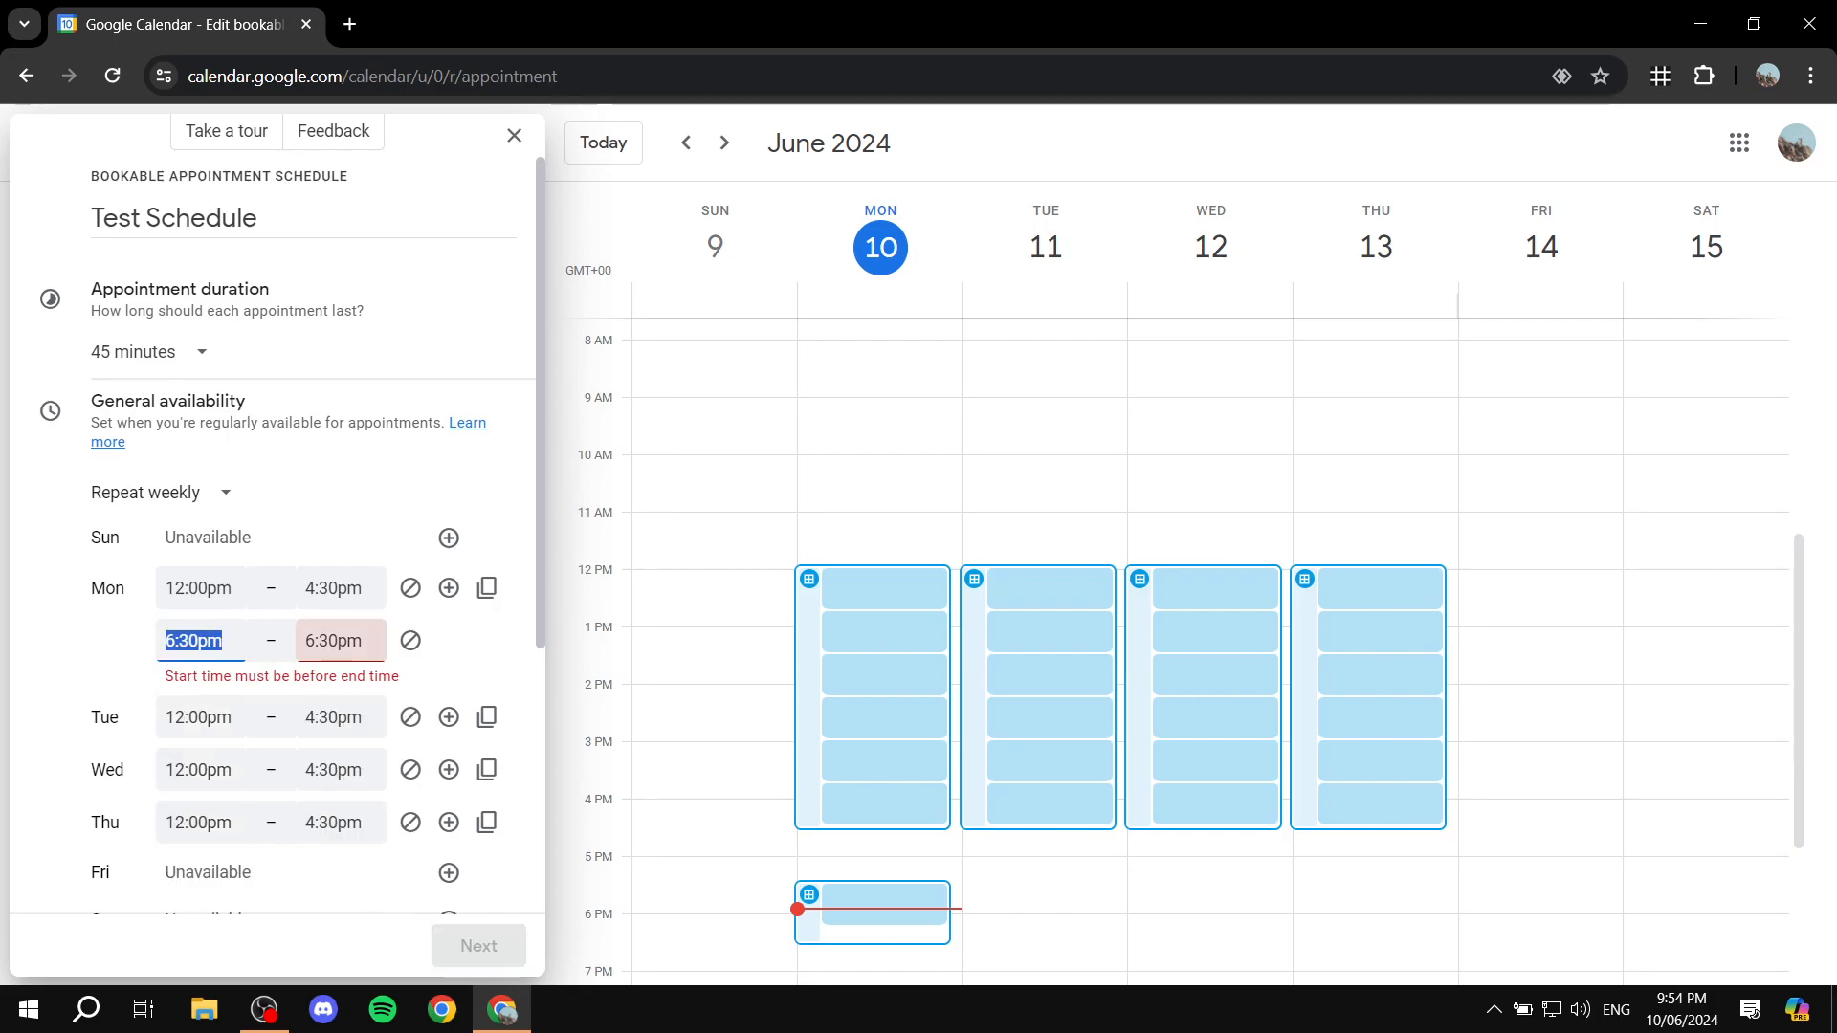
pyautogui.click(340, 640)
pyautogui.scroll(-2, 402, 811)
pyautogui.scroll(-2, 402, 810)
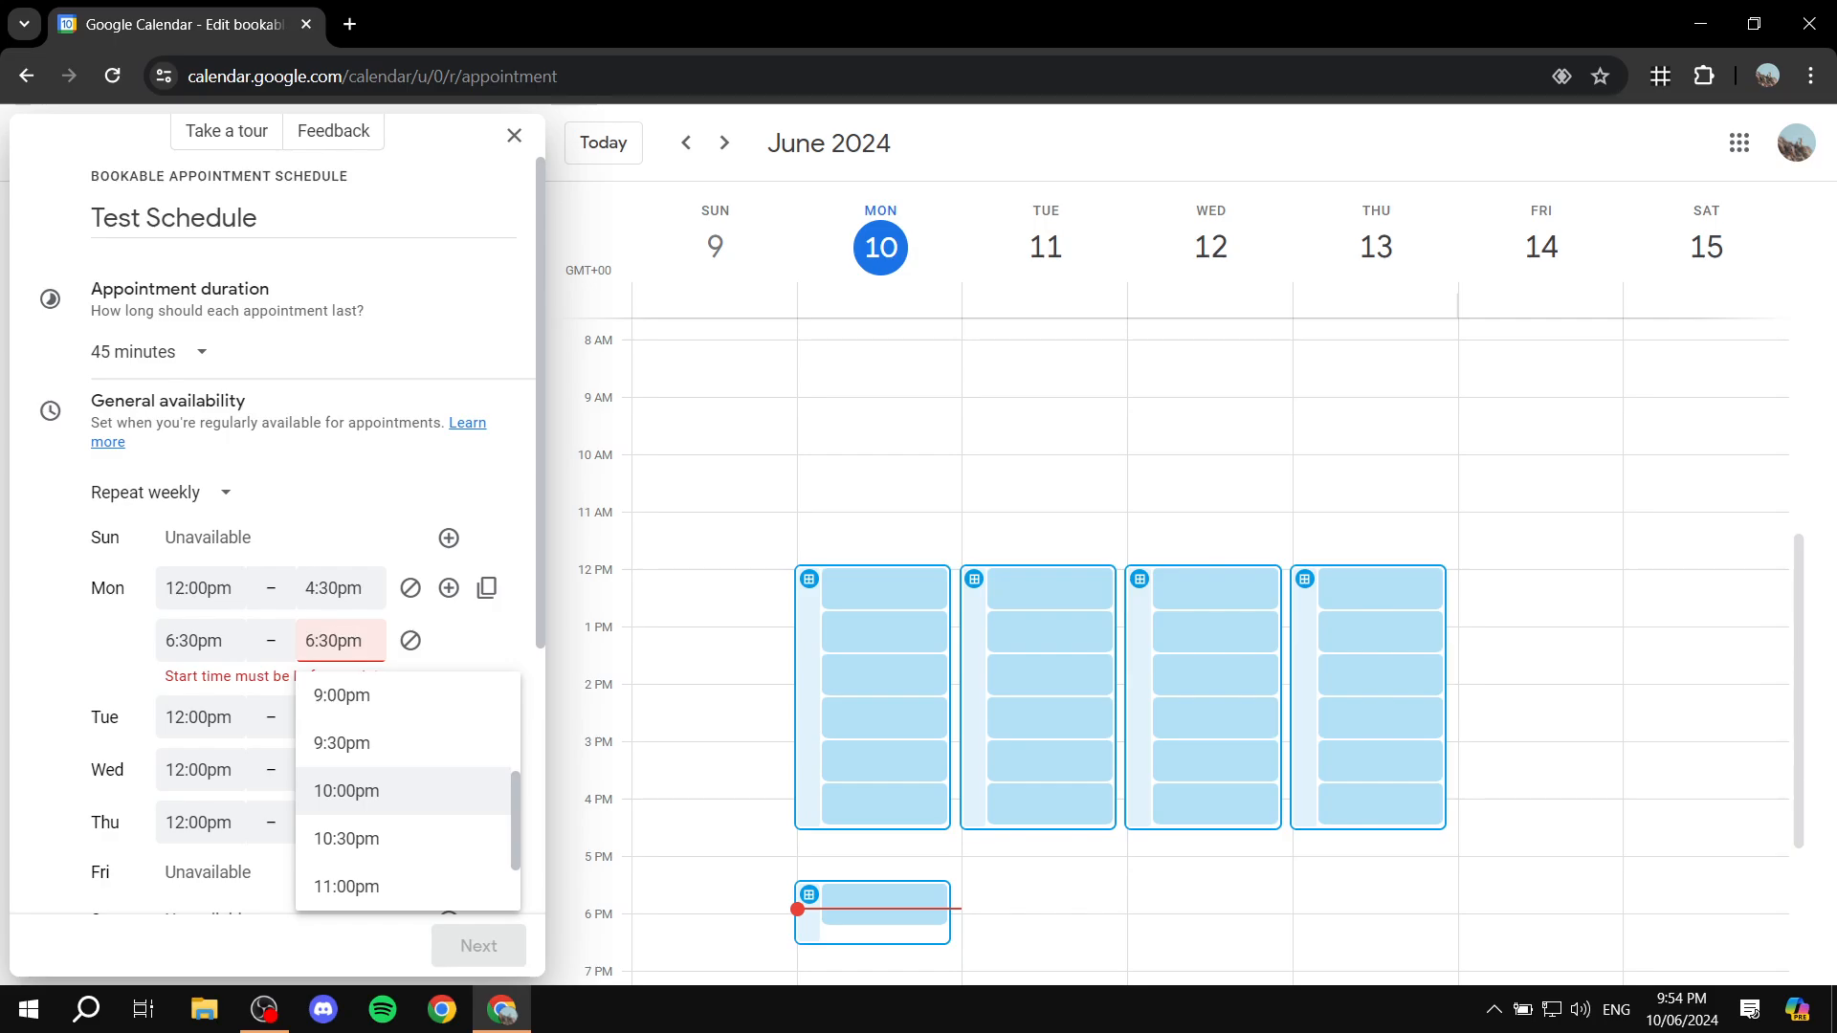
pyautogui.click(341, 787)
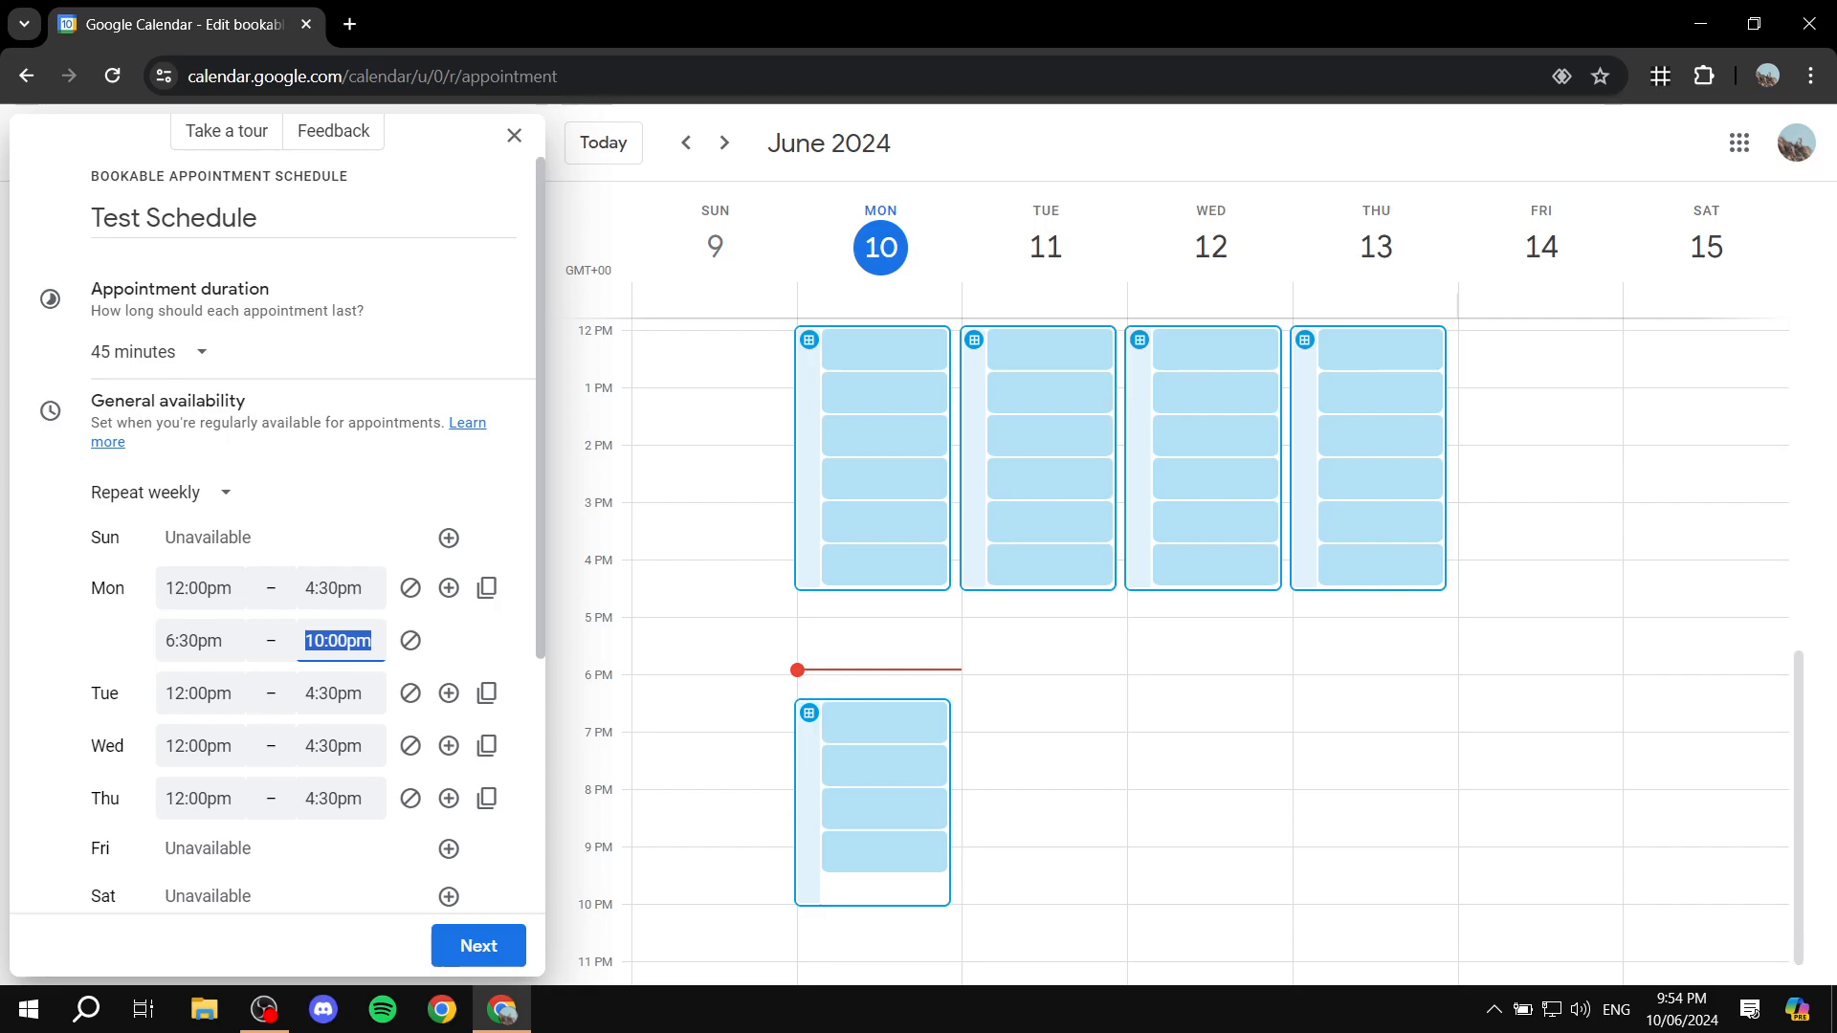
pyautogui.click(487, 588)
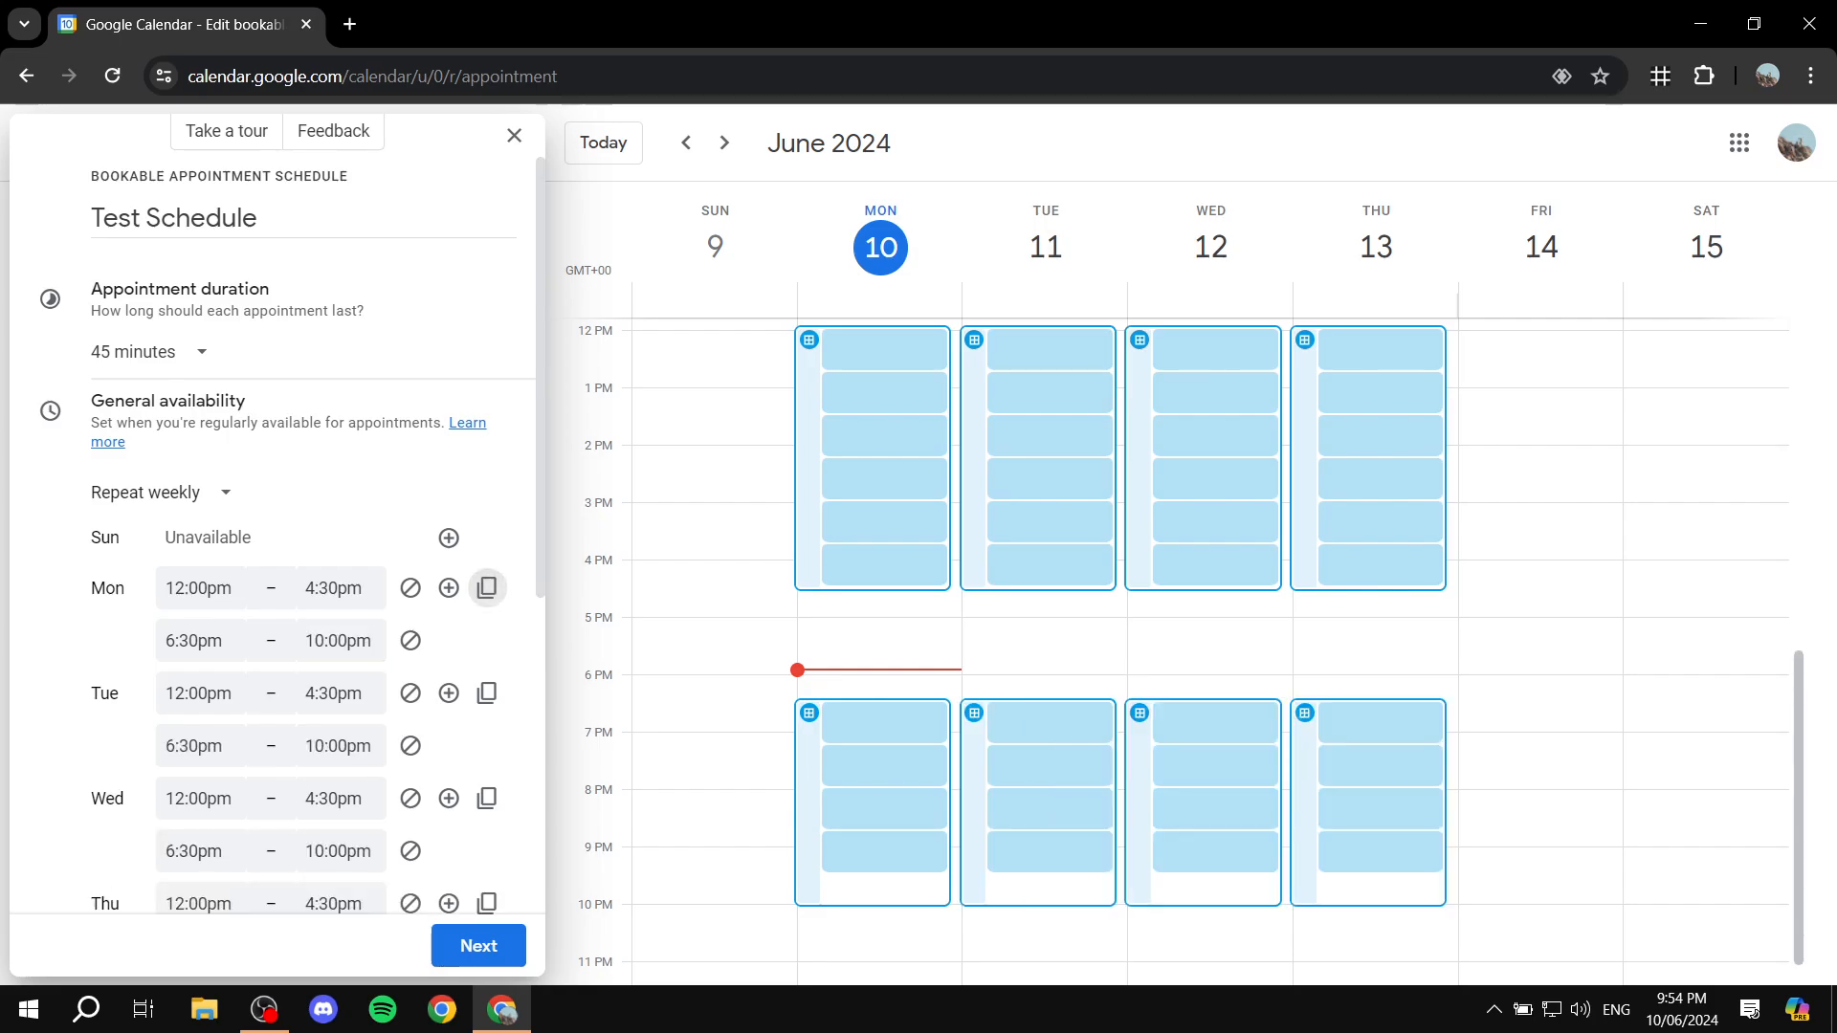
# Step: Expand the scheduling window settings and examine the options that limit when appointments can be booked
pyautogui.scroll(-5, 277, 536)
pyautogui.scroll(1, 277, 535)
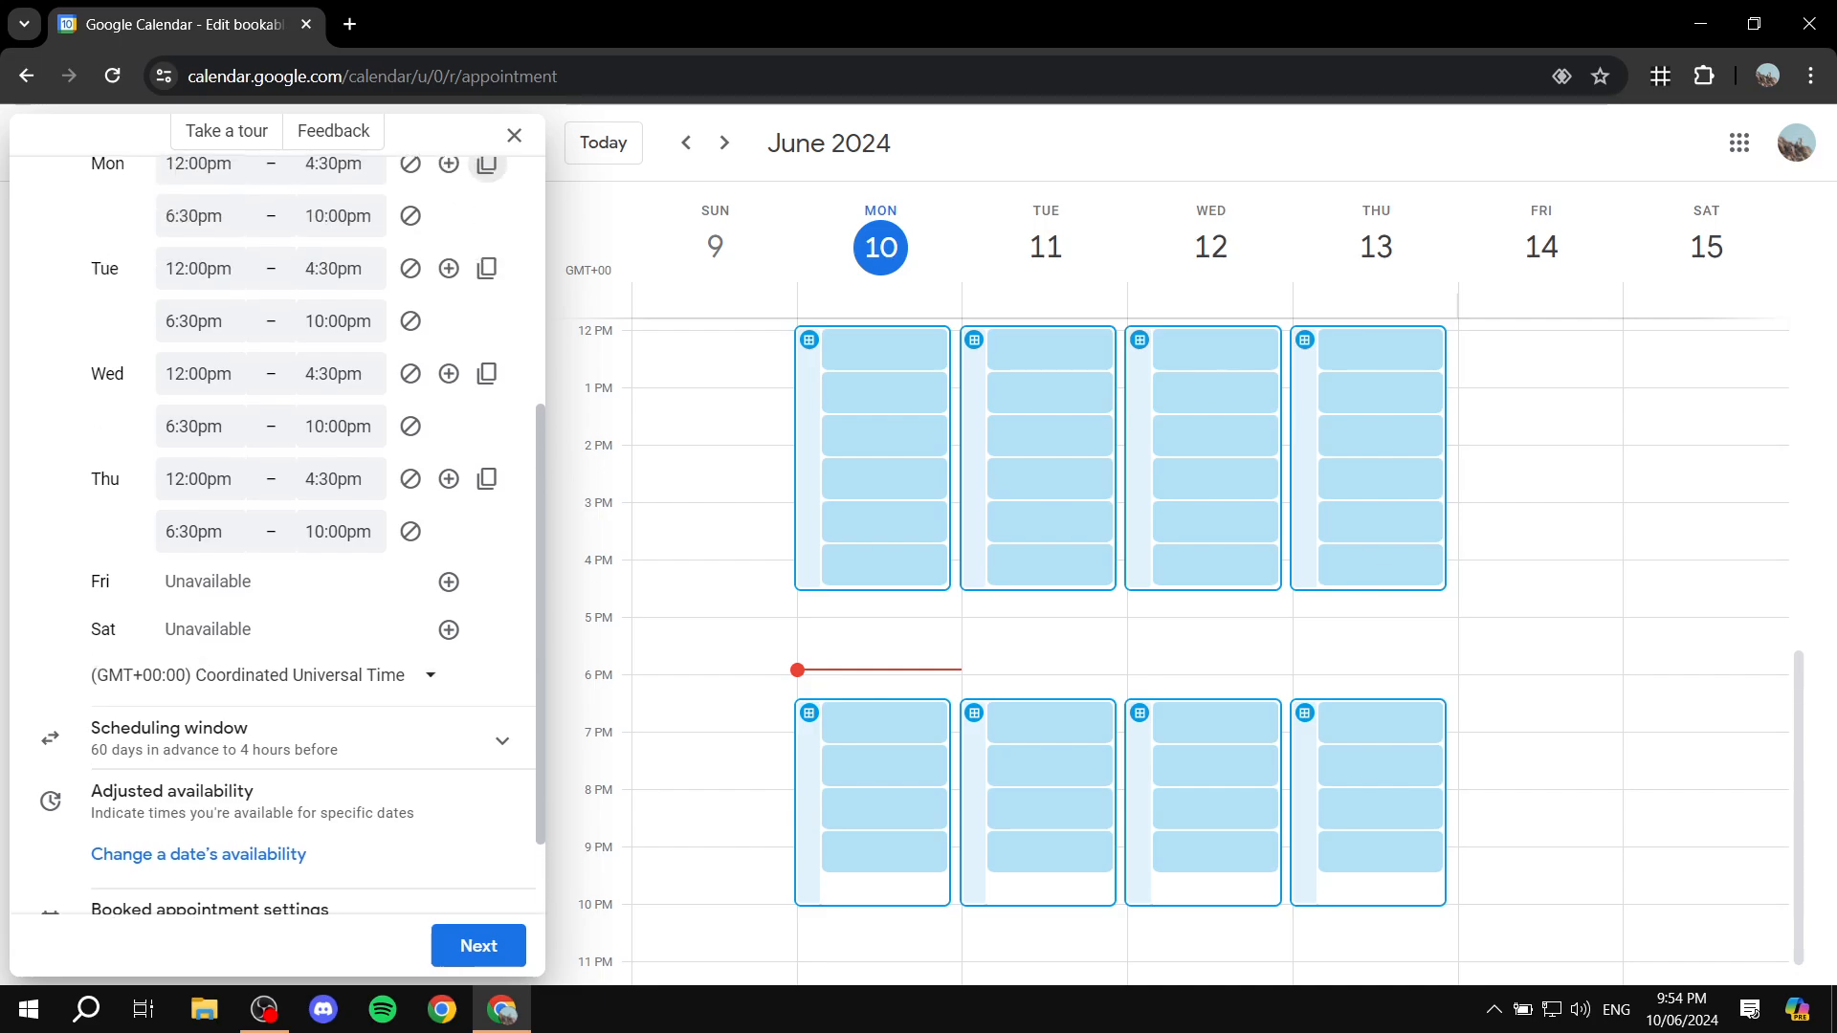
pyautogui.scroll(-2, 277, 555)
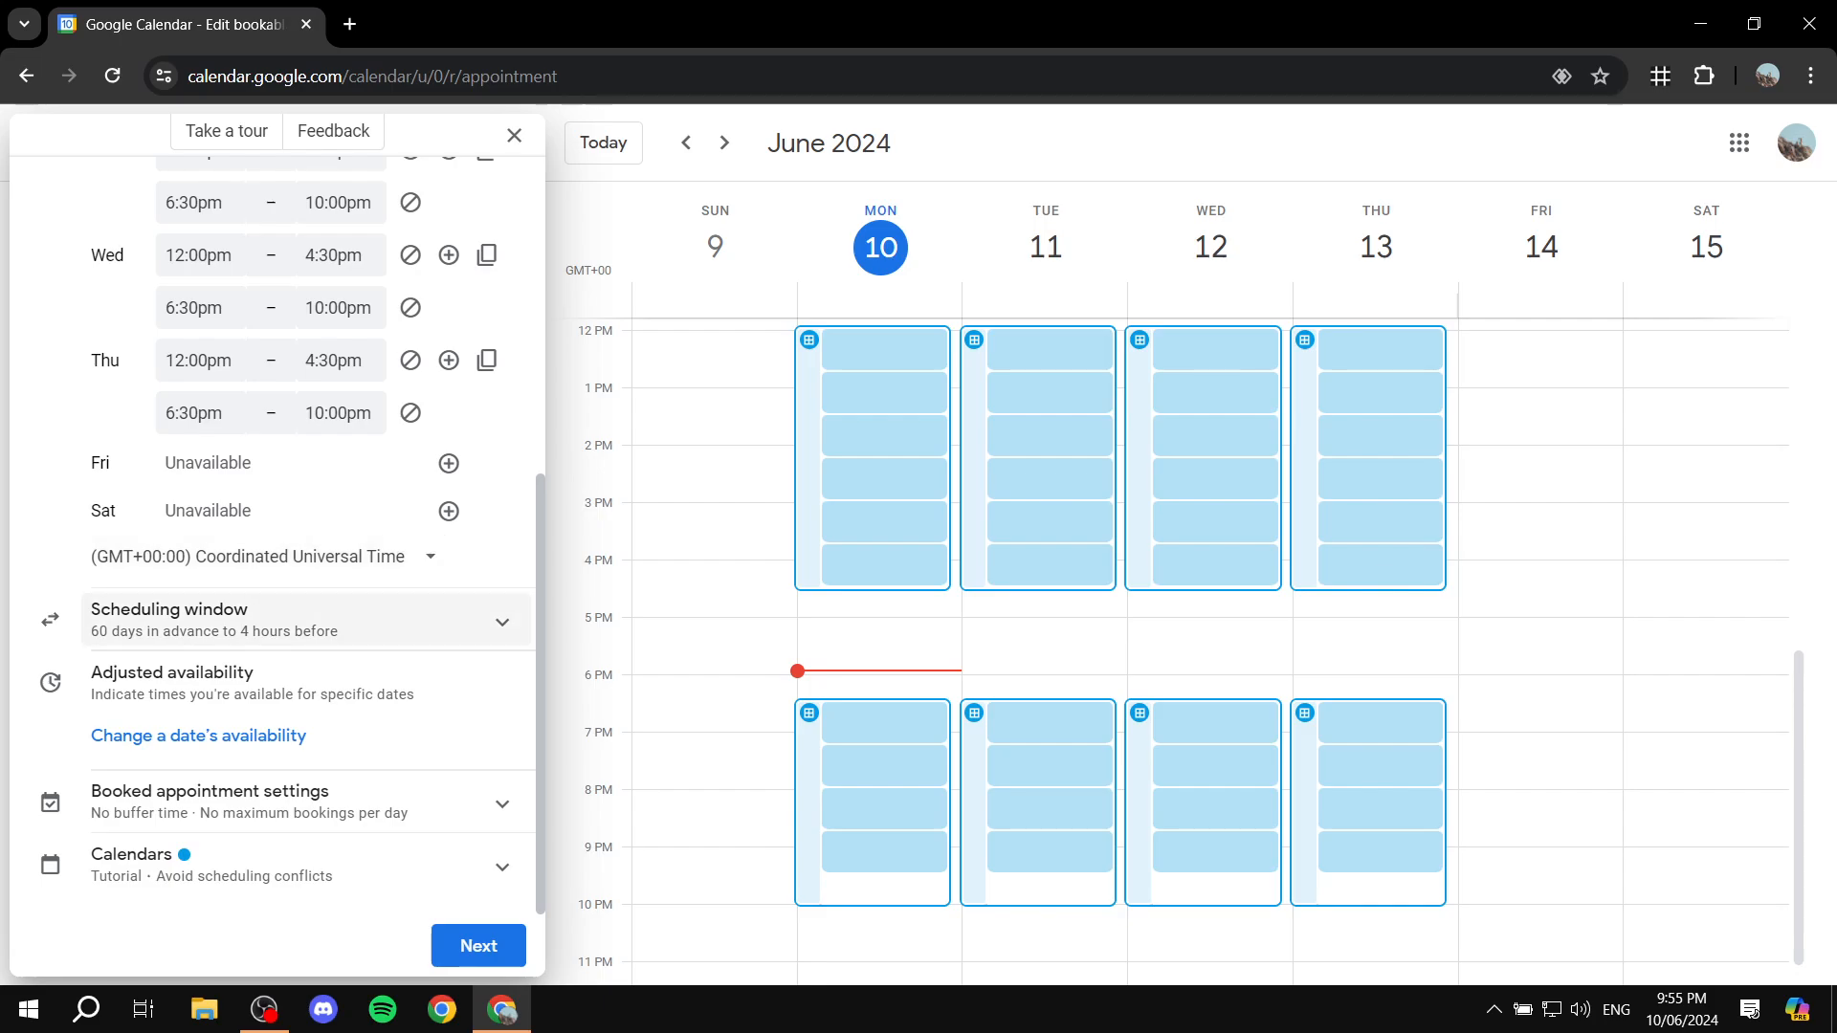
pyautogui.click(287, 620)
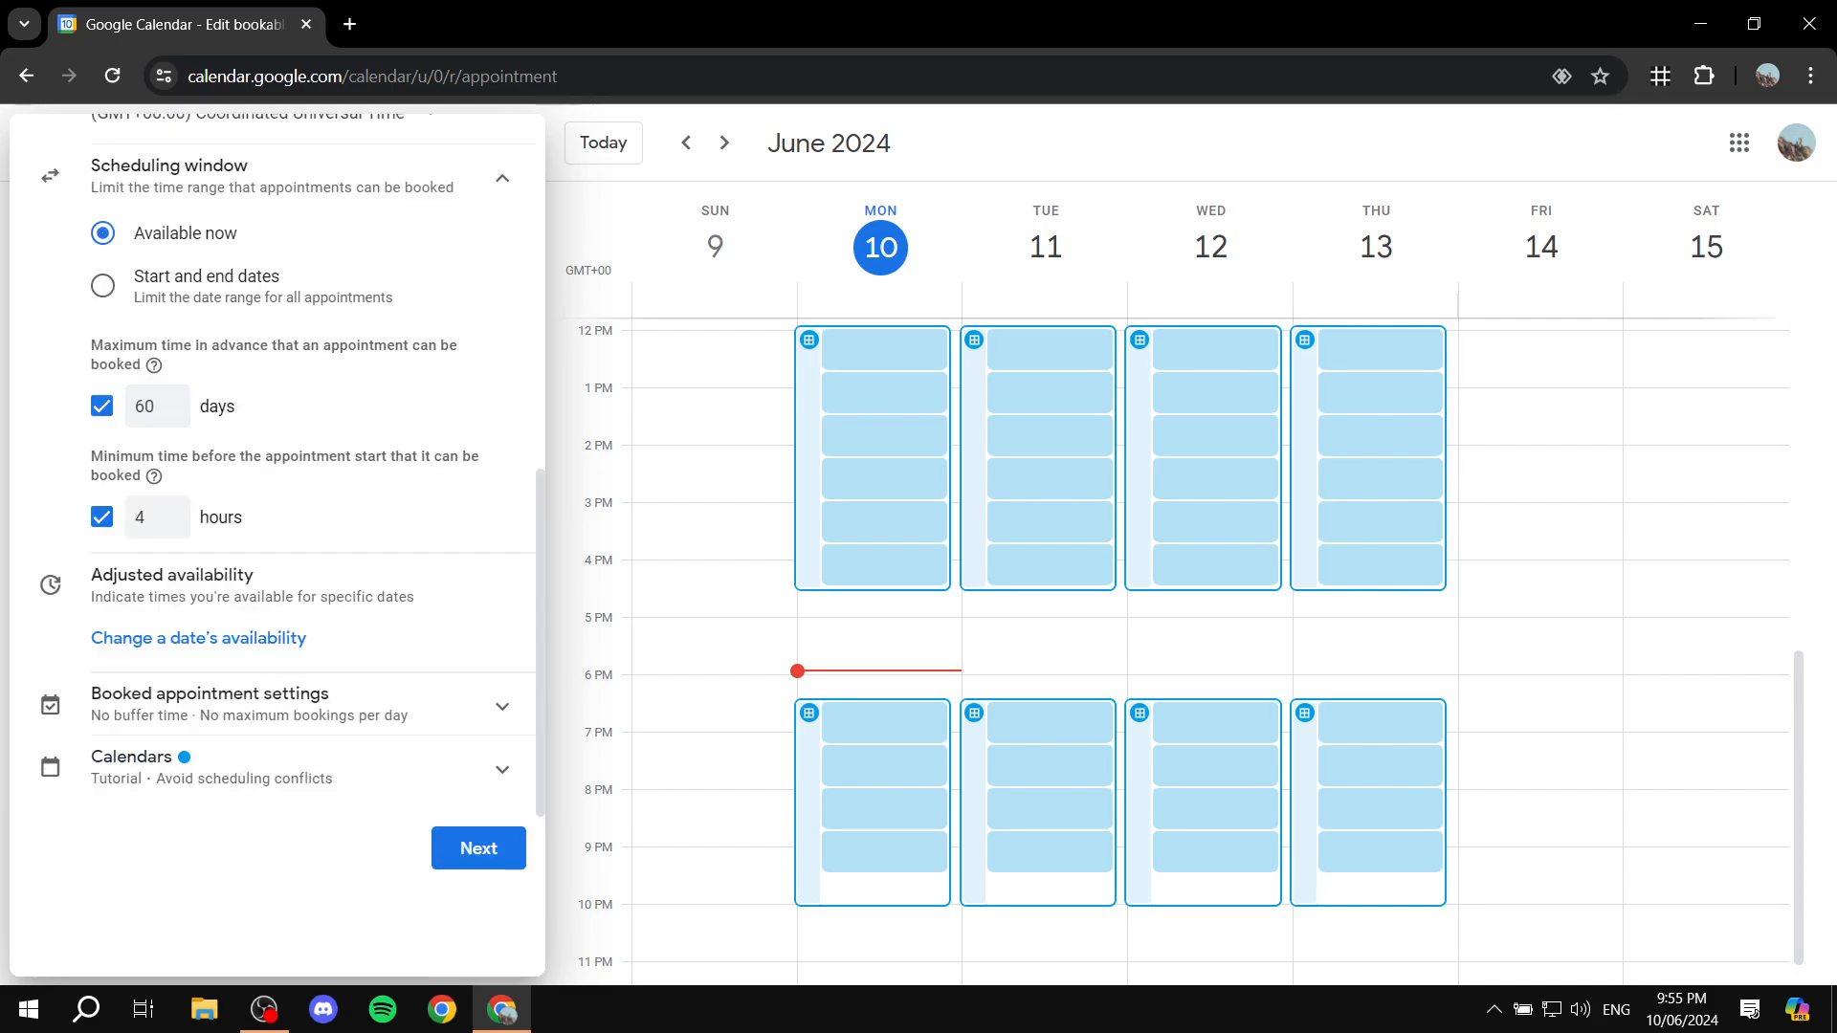
pyautogui.scroll(4, 287, 535)
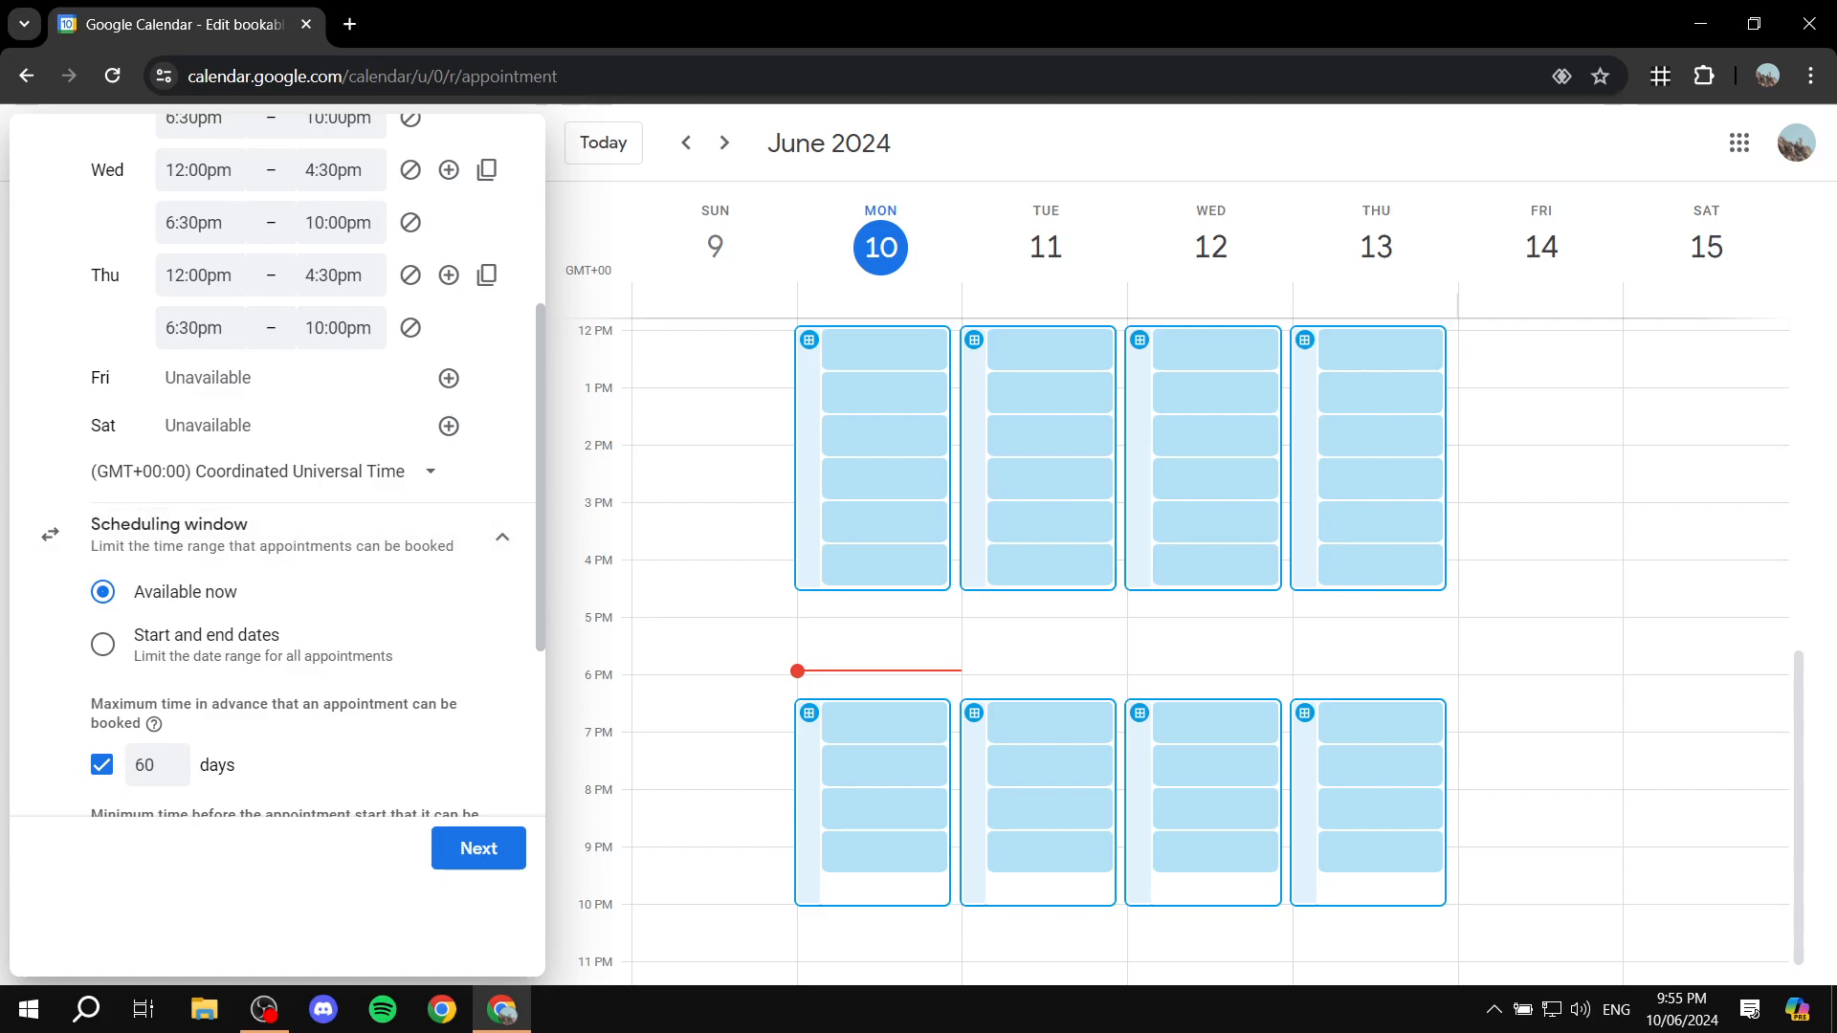
# Step: Set the maximum time in advance that an appointment can be booked to 30 days
pyautogui.scroll(-1, 287, 536)
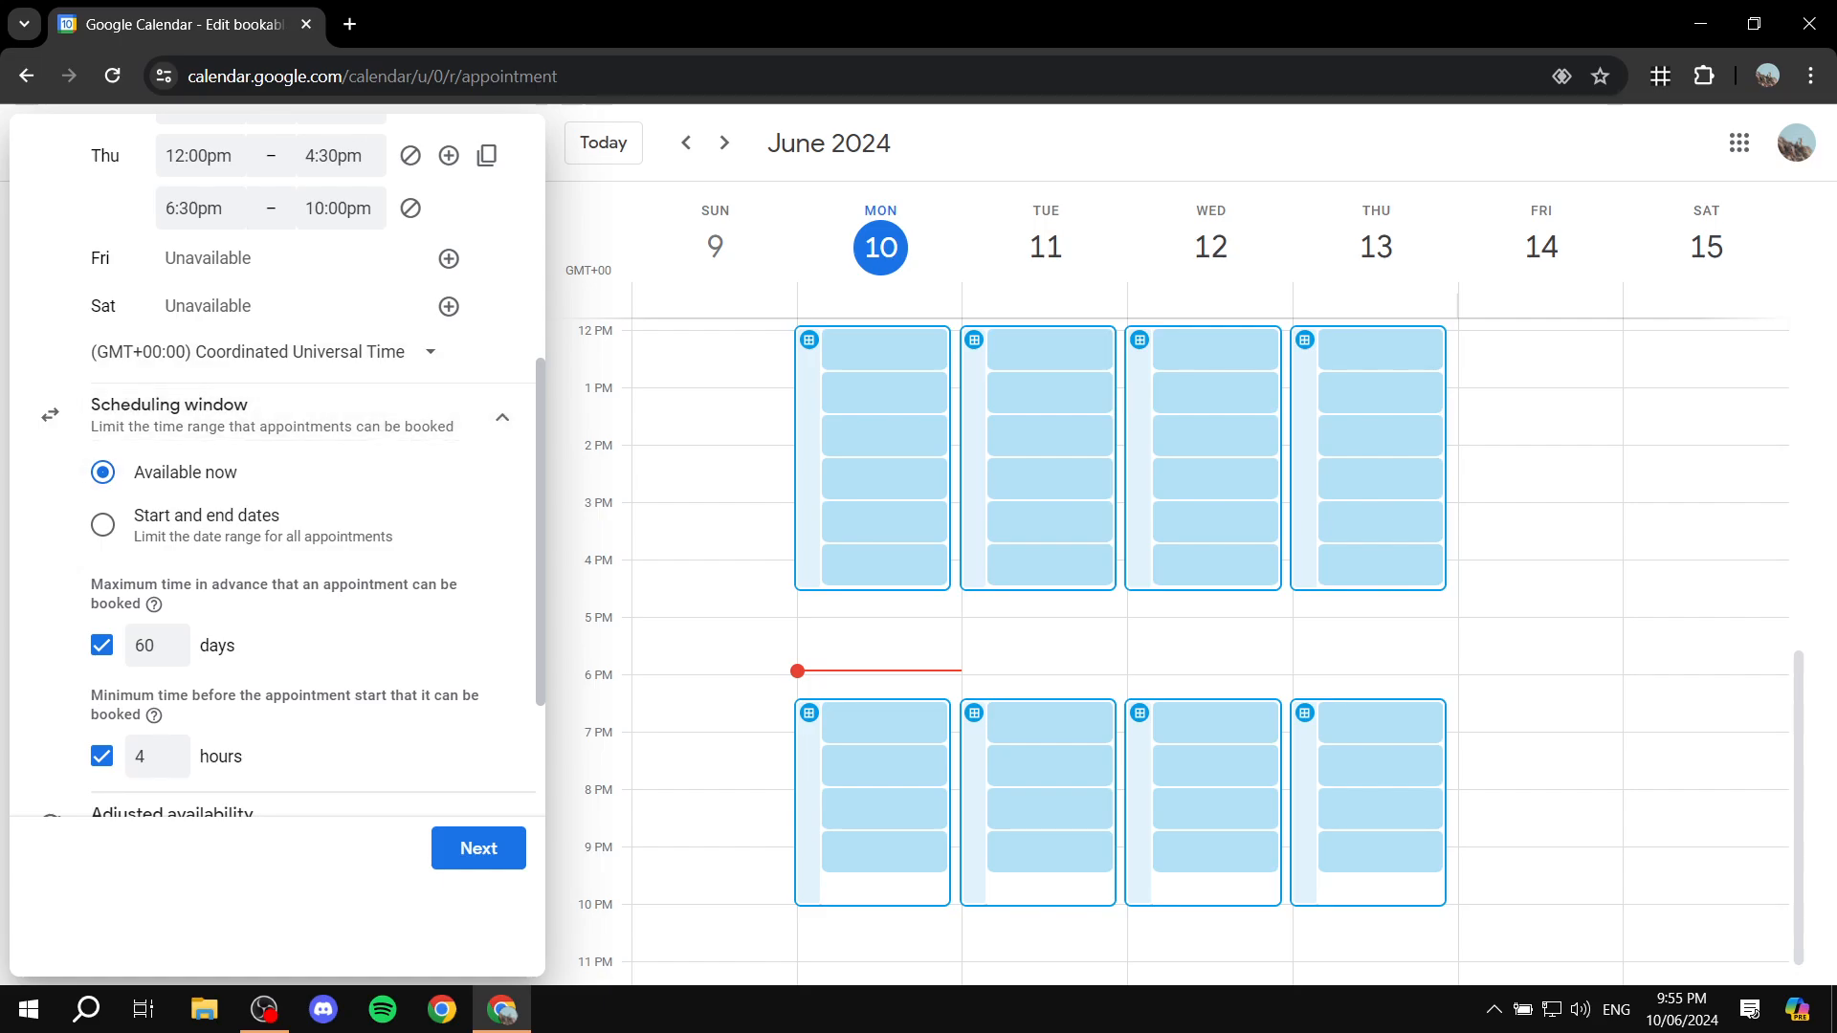
pyautogui.scroll(-1, 277, 535)
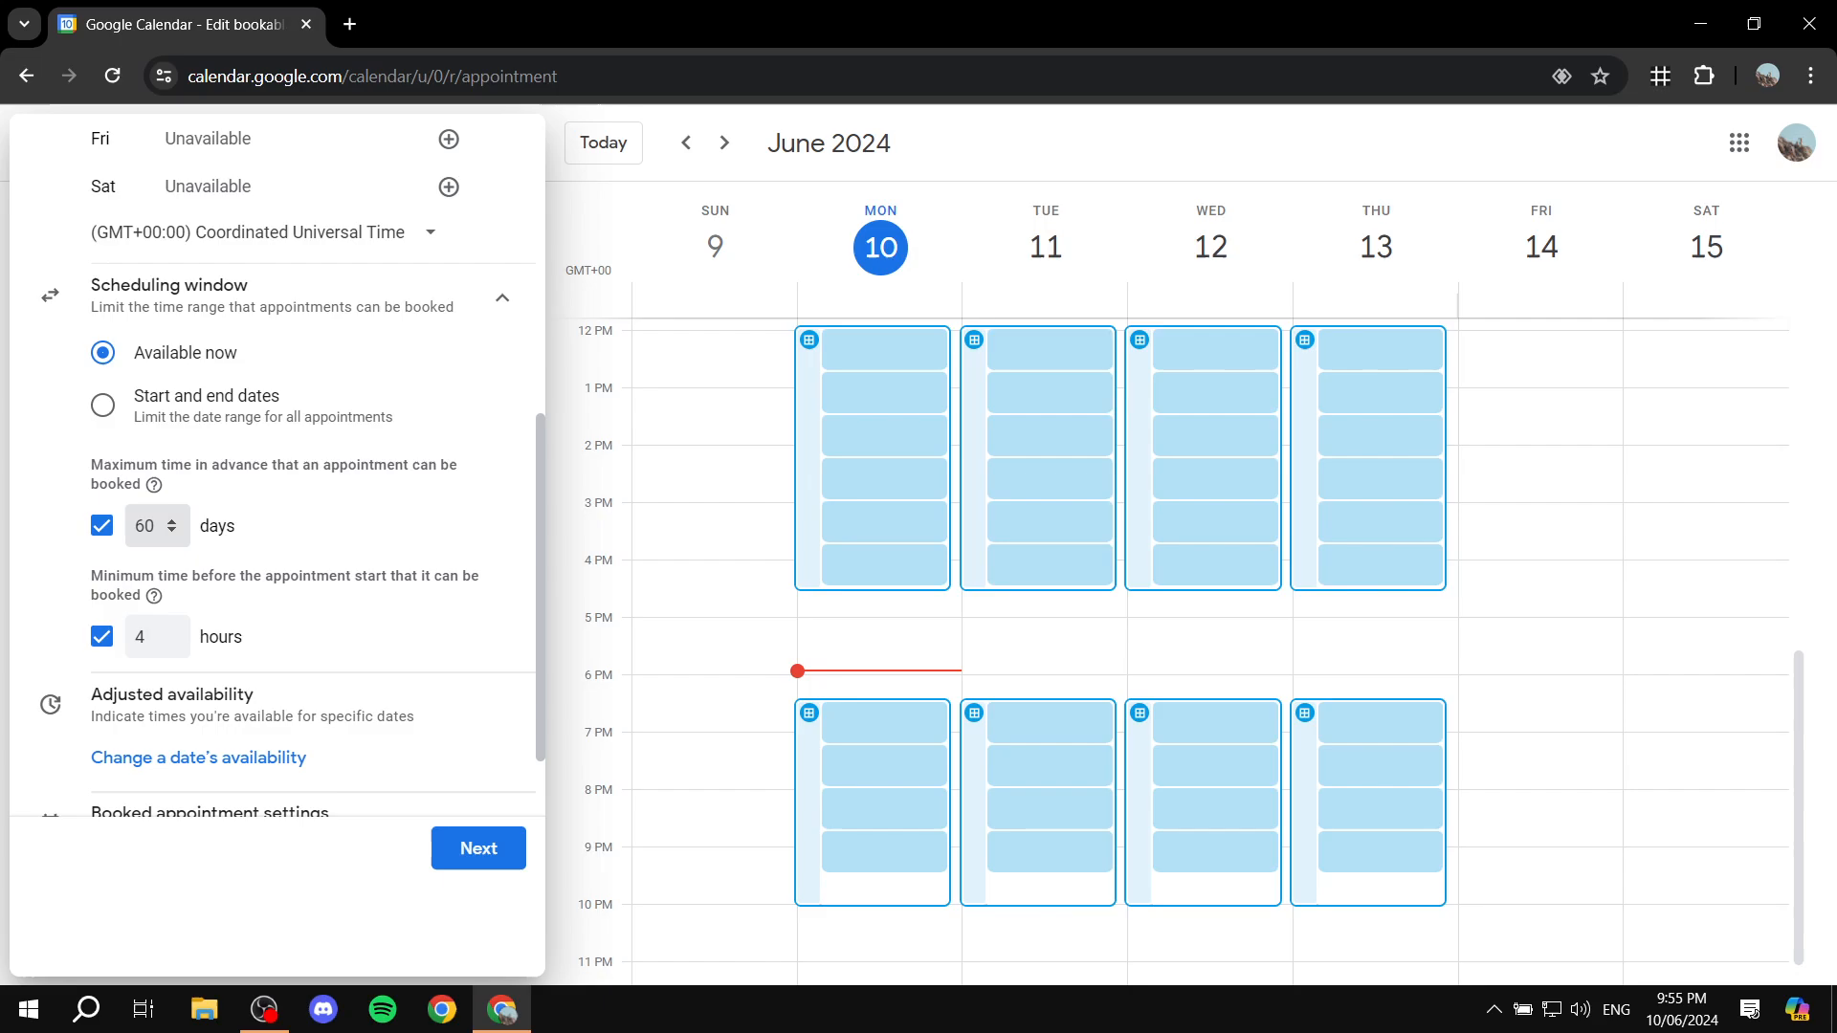
pyautogui.doubleClick(144, 526)
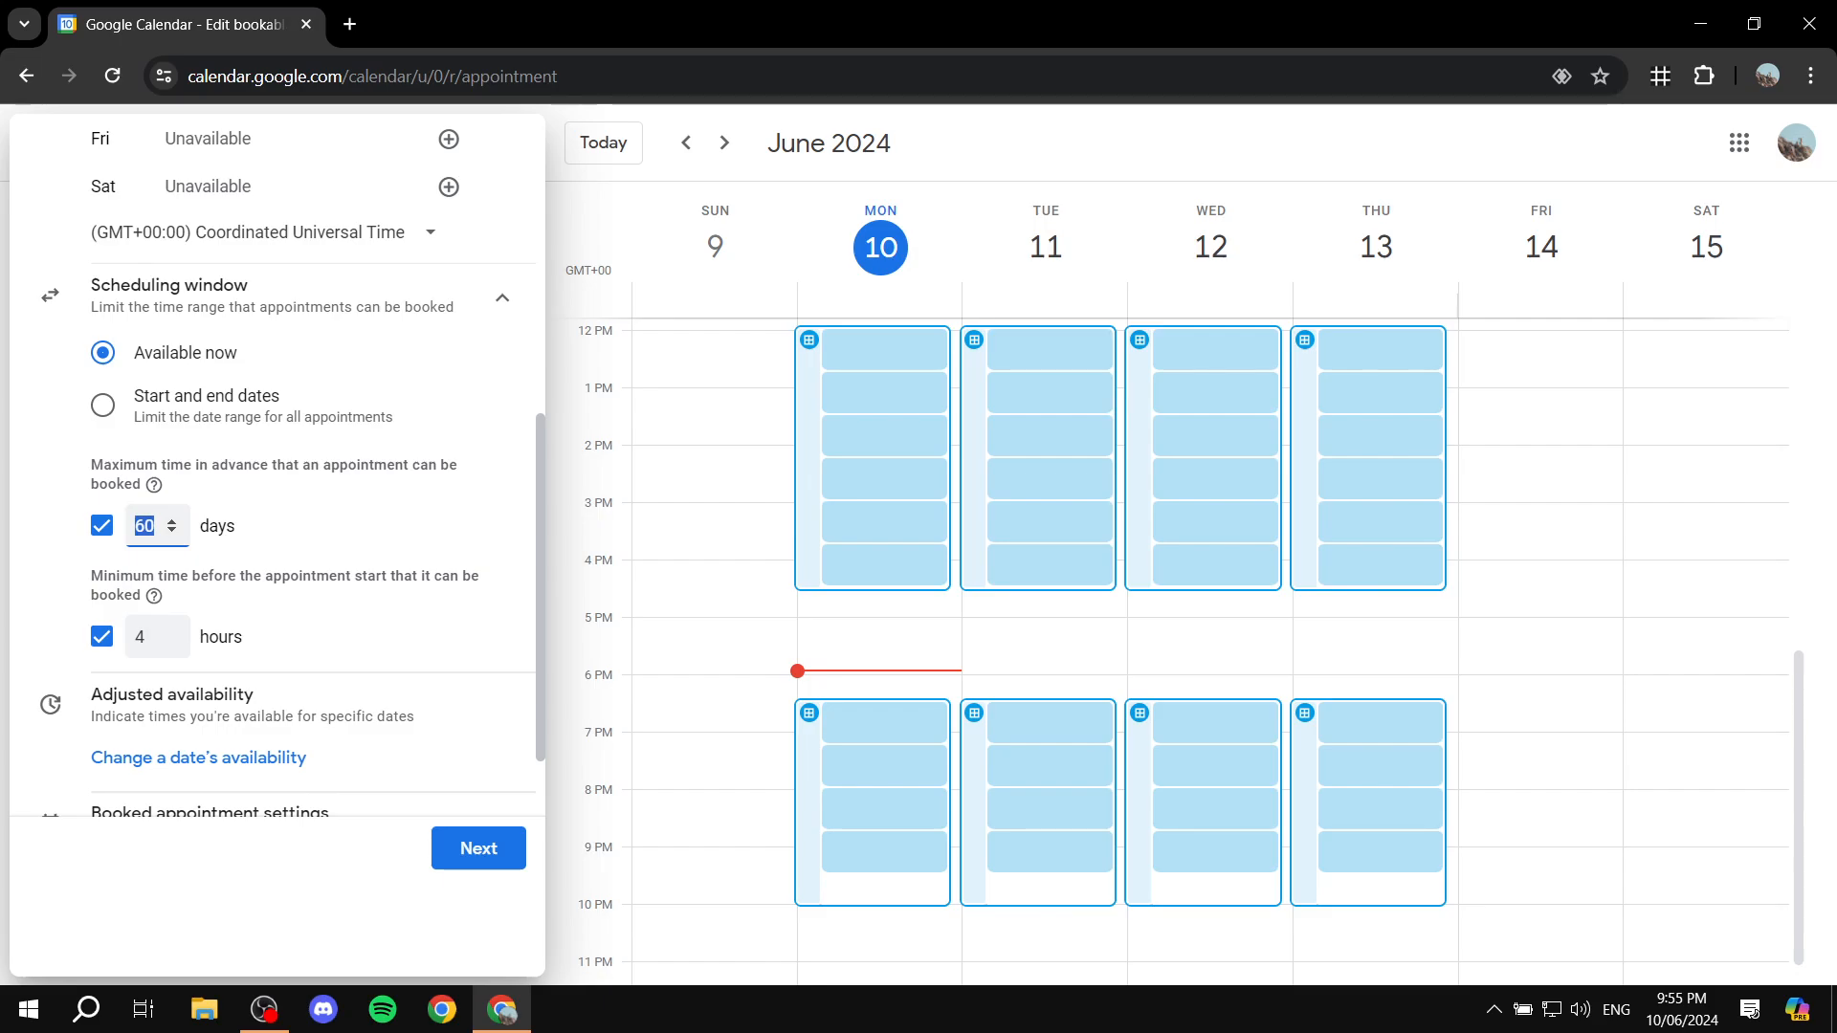
pyautogui.write('5')
pyautogui.press('BackSpace')
pyautogui.write('30')
pyautogui.click(287, 540)
# Step: Set the minimum time before the appointment start that it can be booked to 24 hours
pyautogui.scroll(-2, 277, 479)
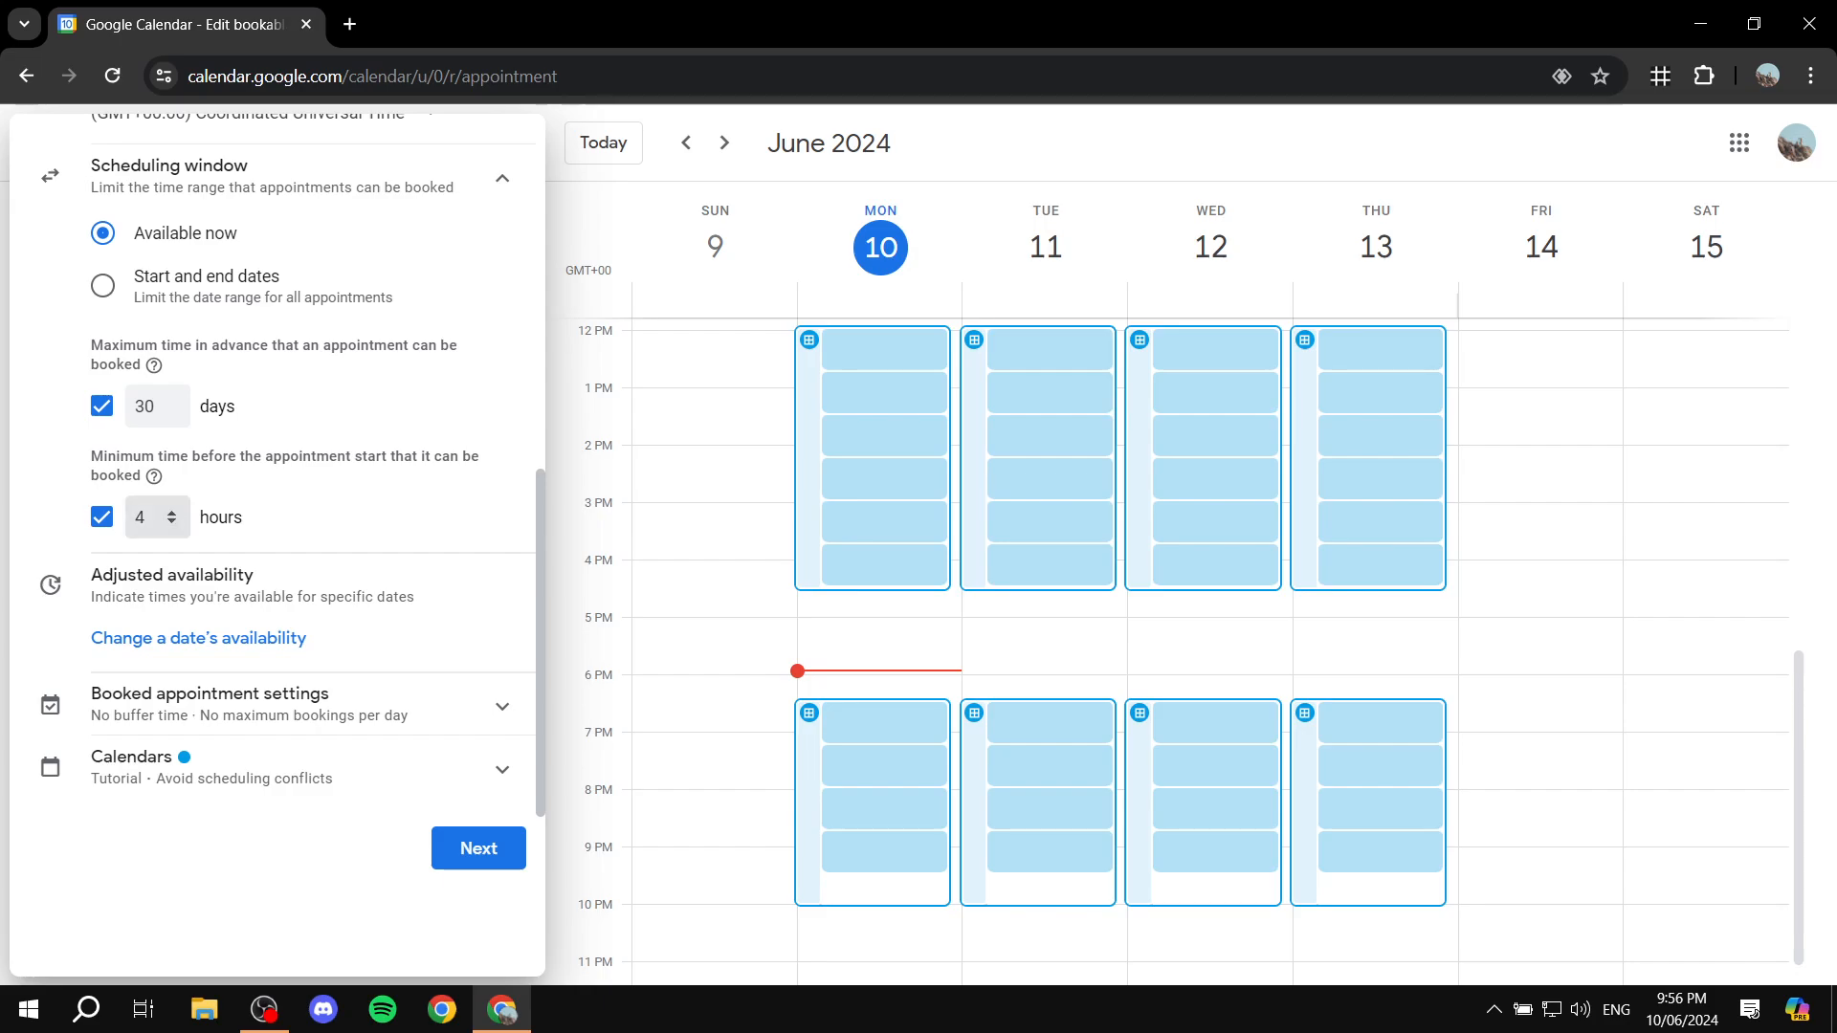
pyautogui.click(147, 518)
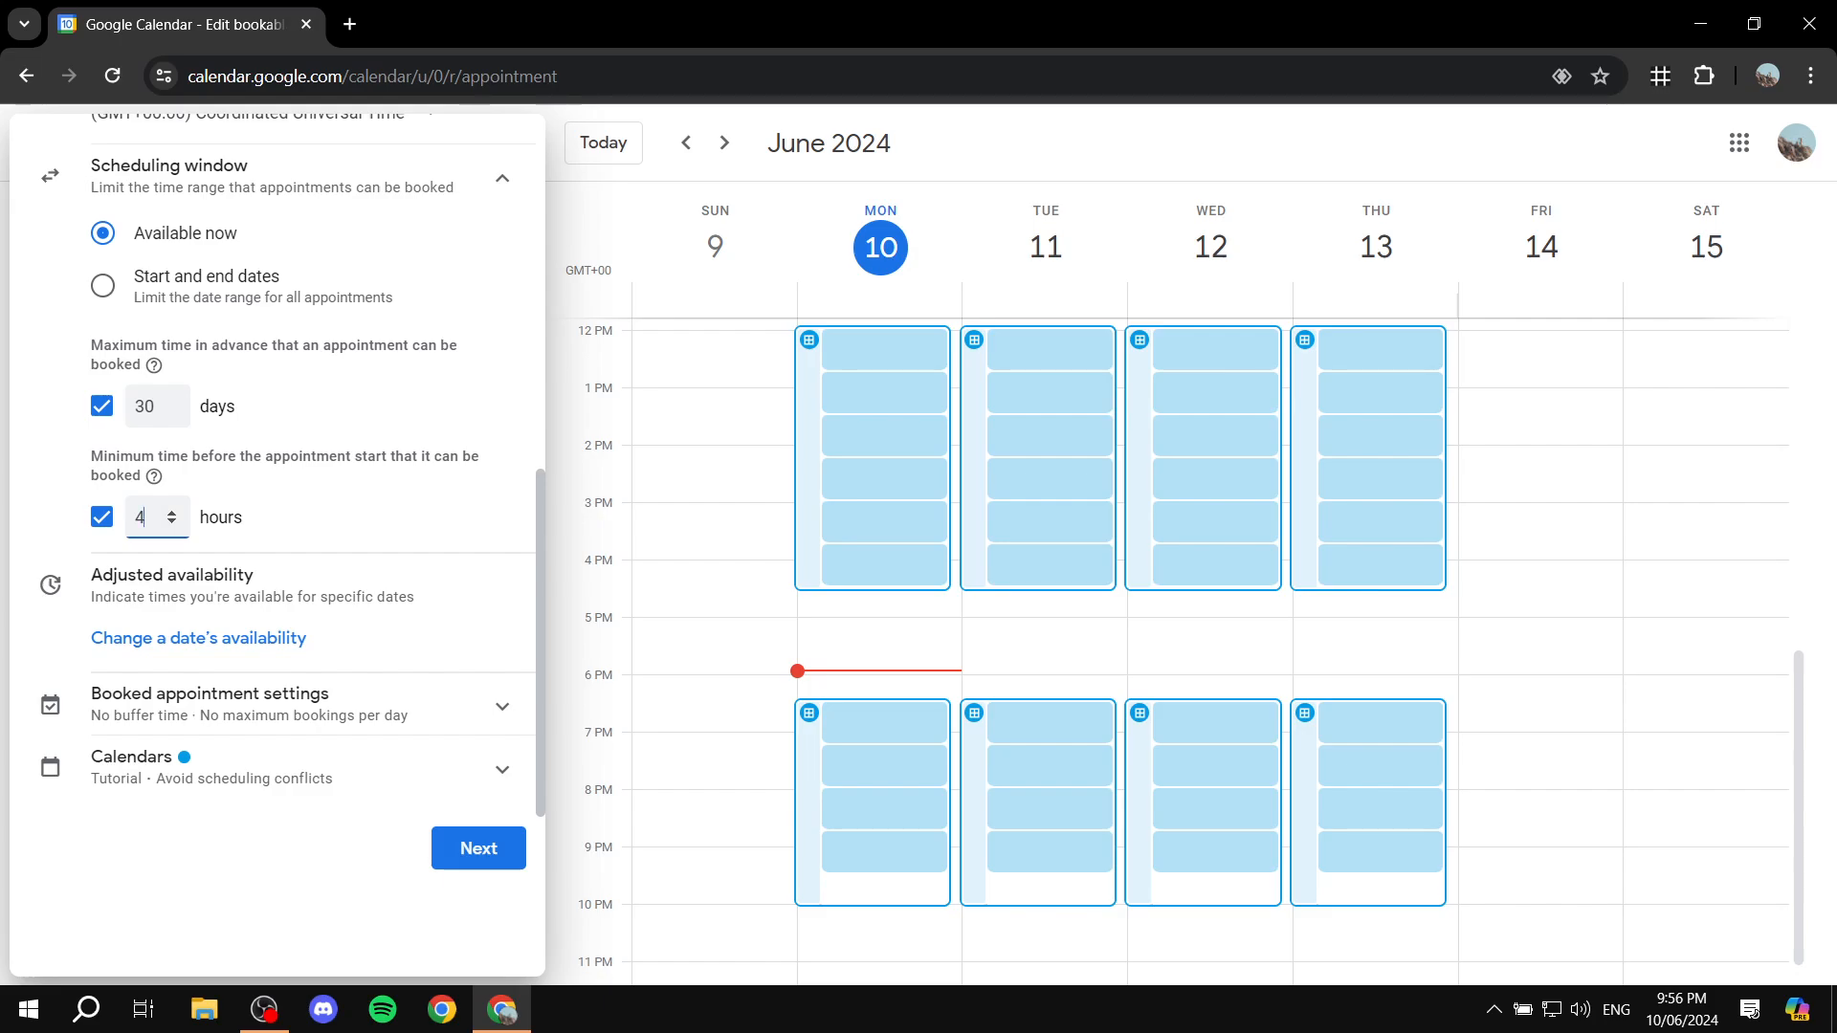
pyautogui.press('BackSpace')
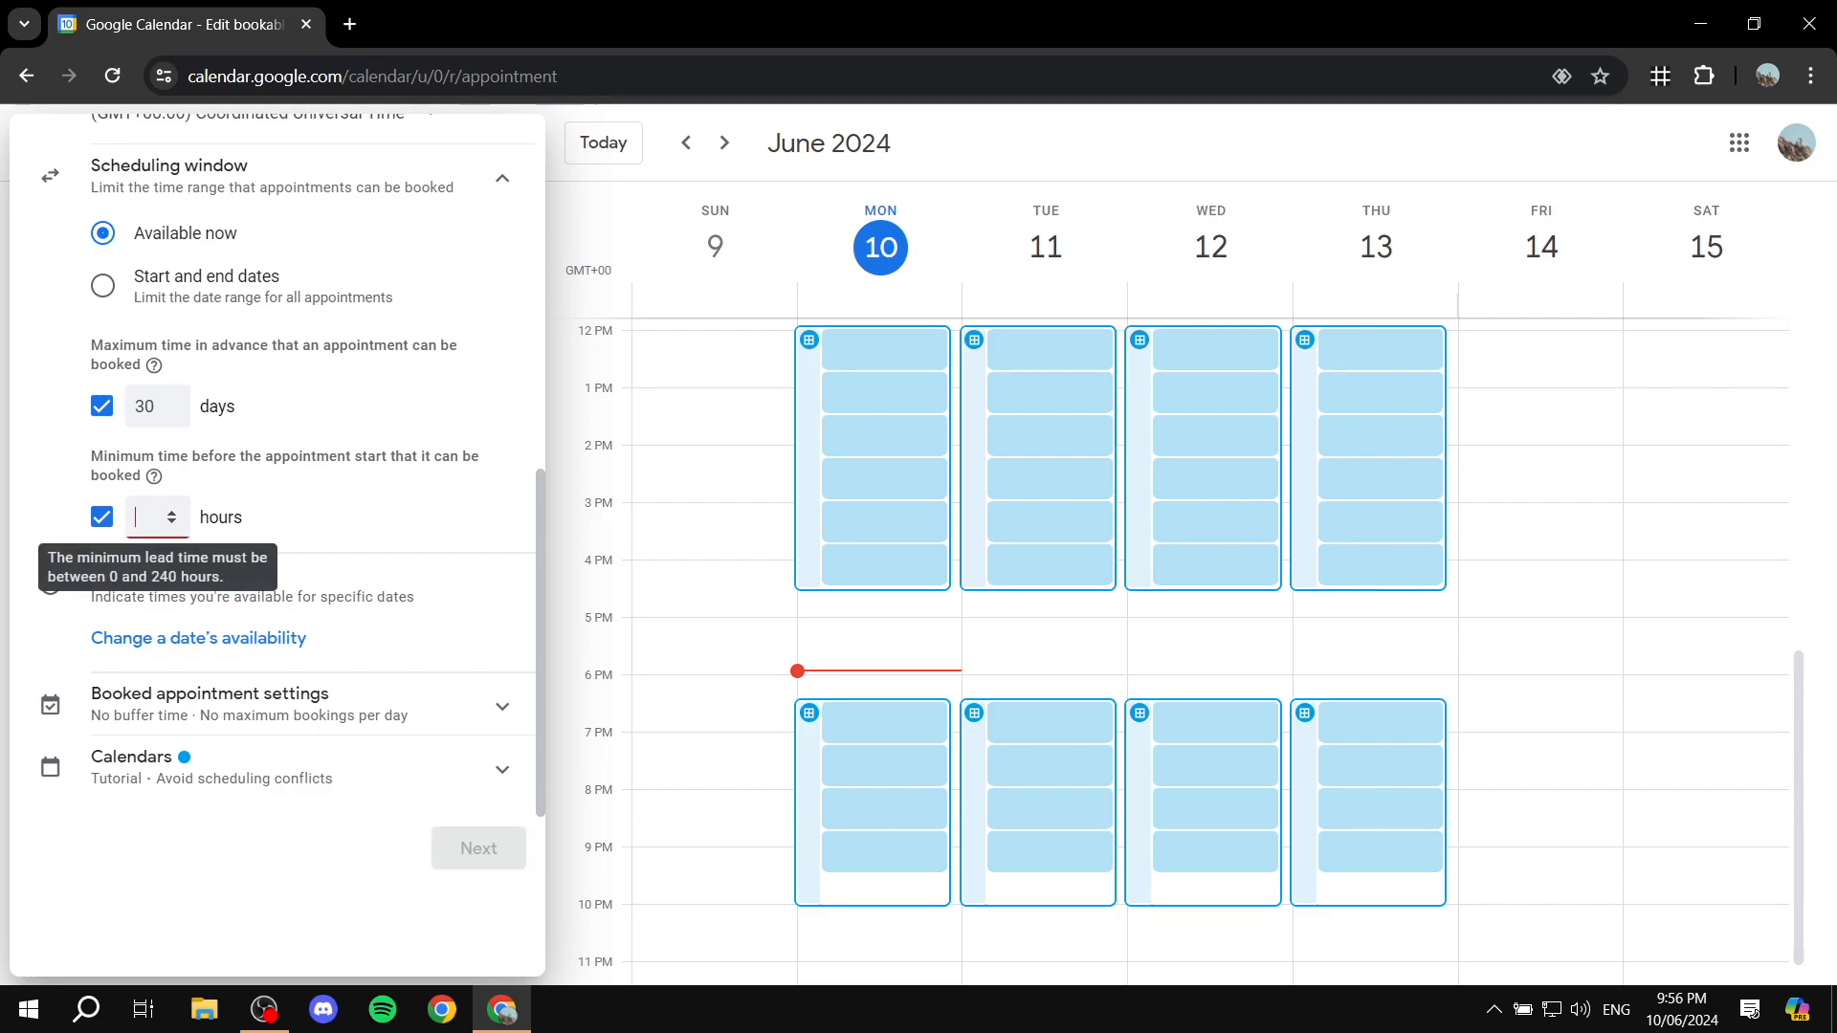
pyautogui.write('24')
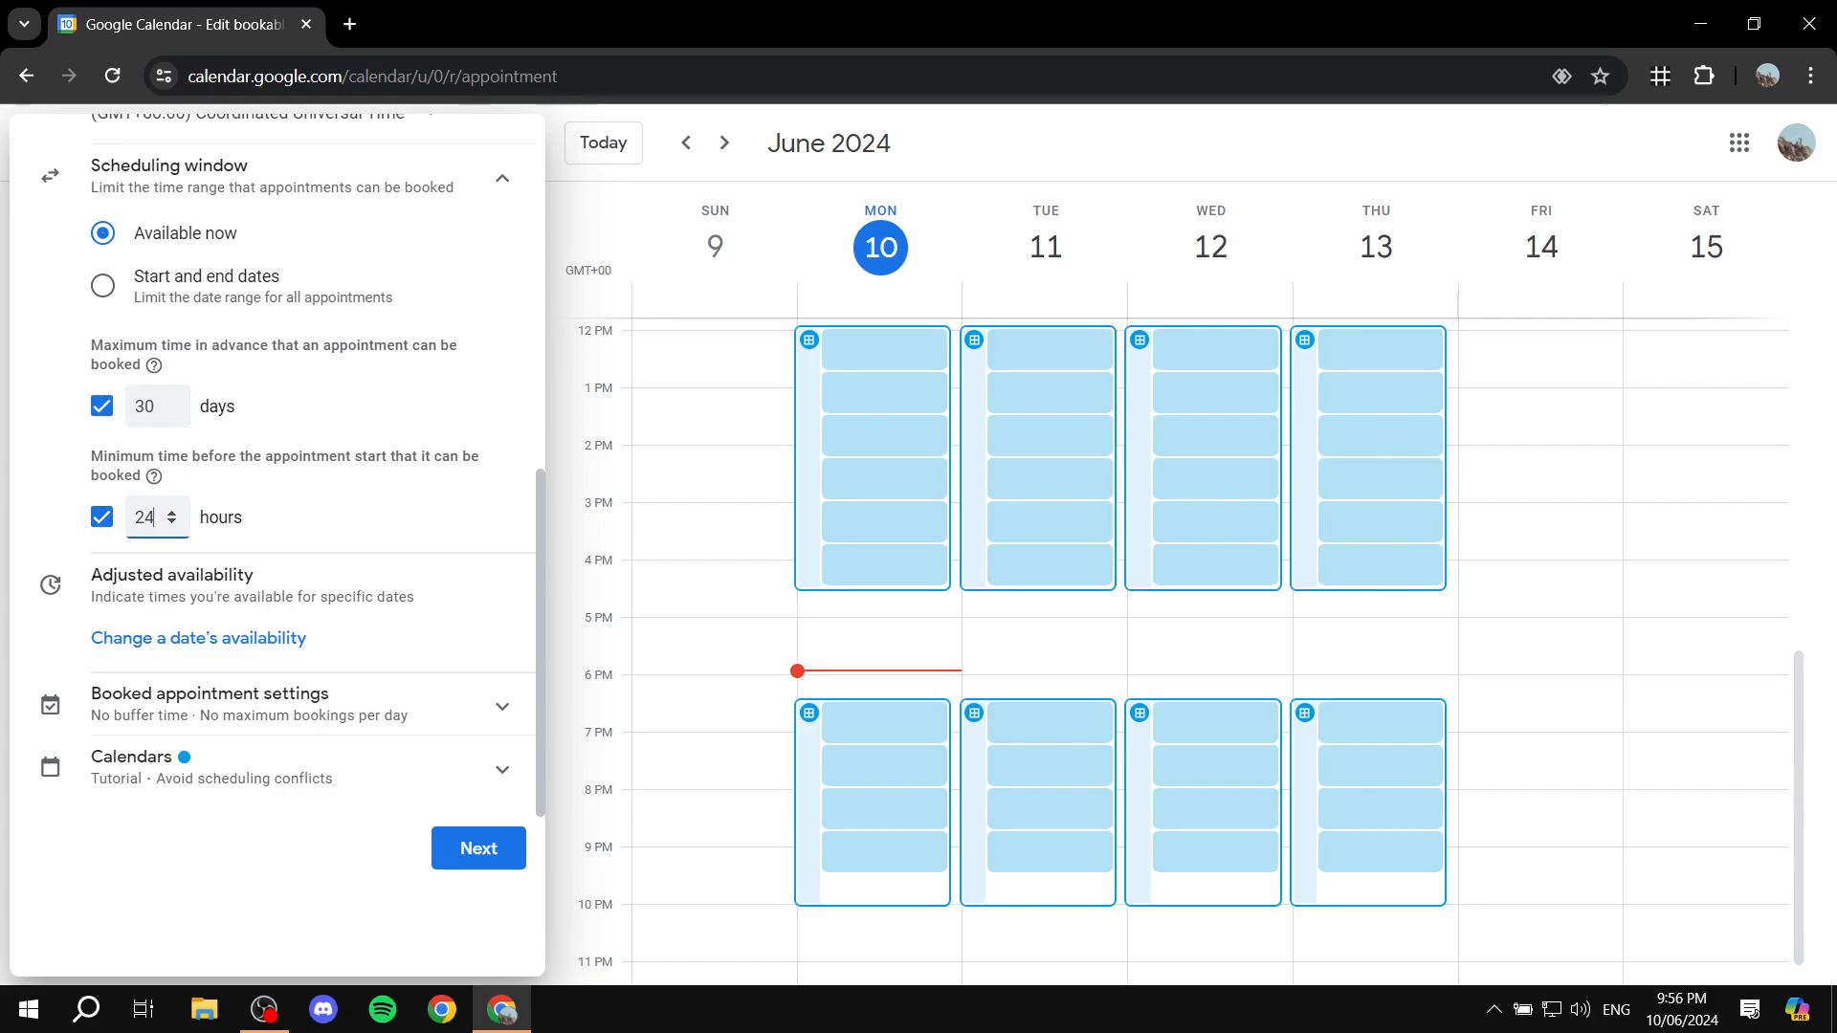
pyautogui.click(346, 518)
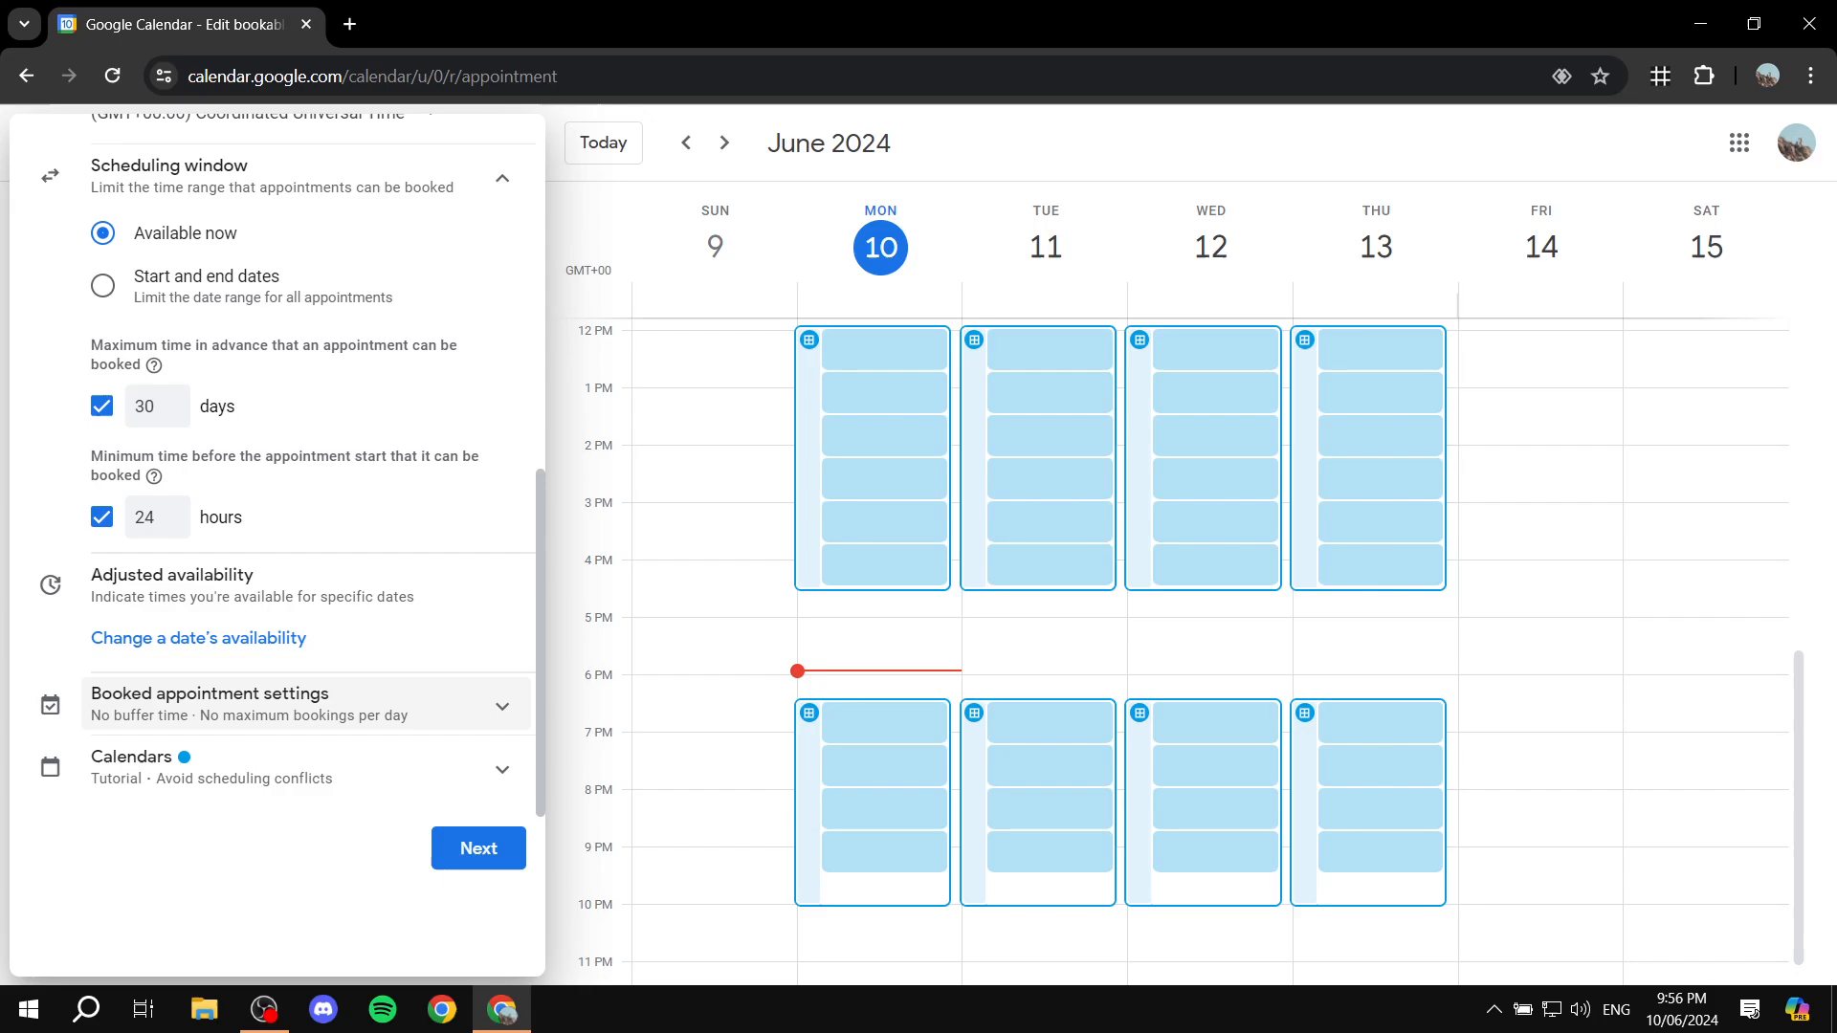
# Step: Mark Jun 13, 2024 as unavailable under the adjusted availability, and remove that date adjustment again
pyautogui.click(287, 638)
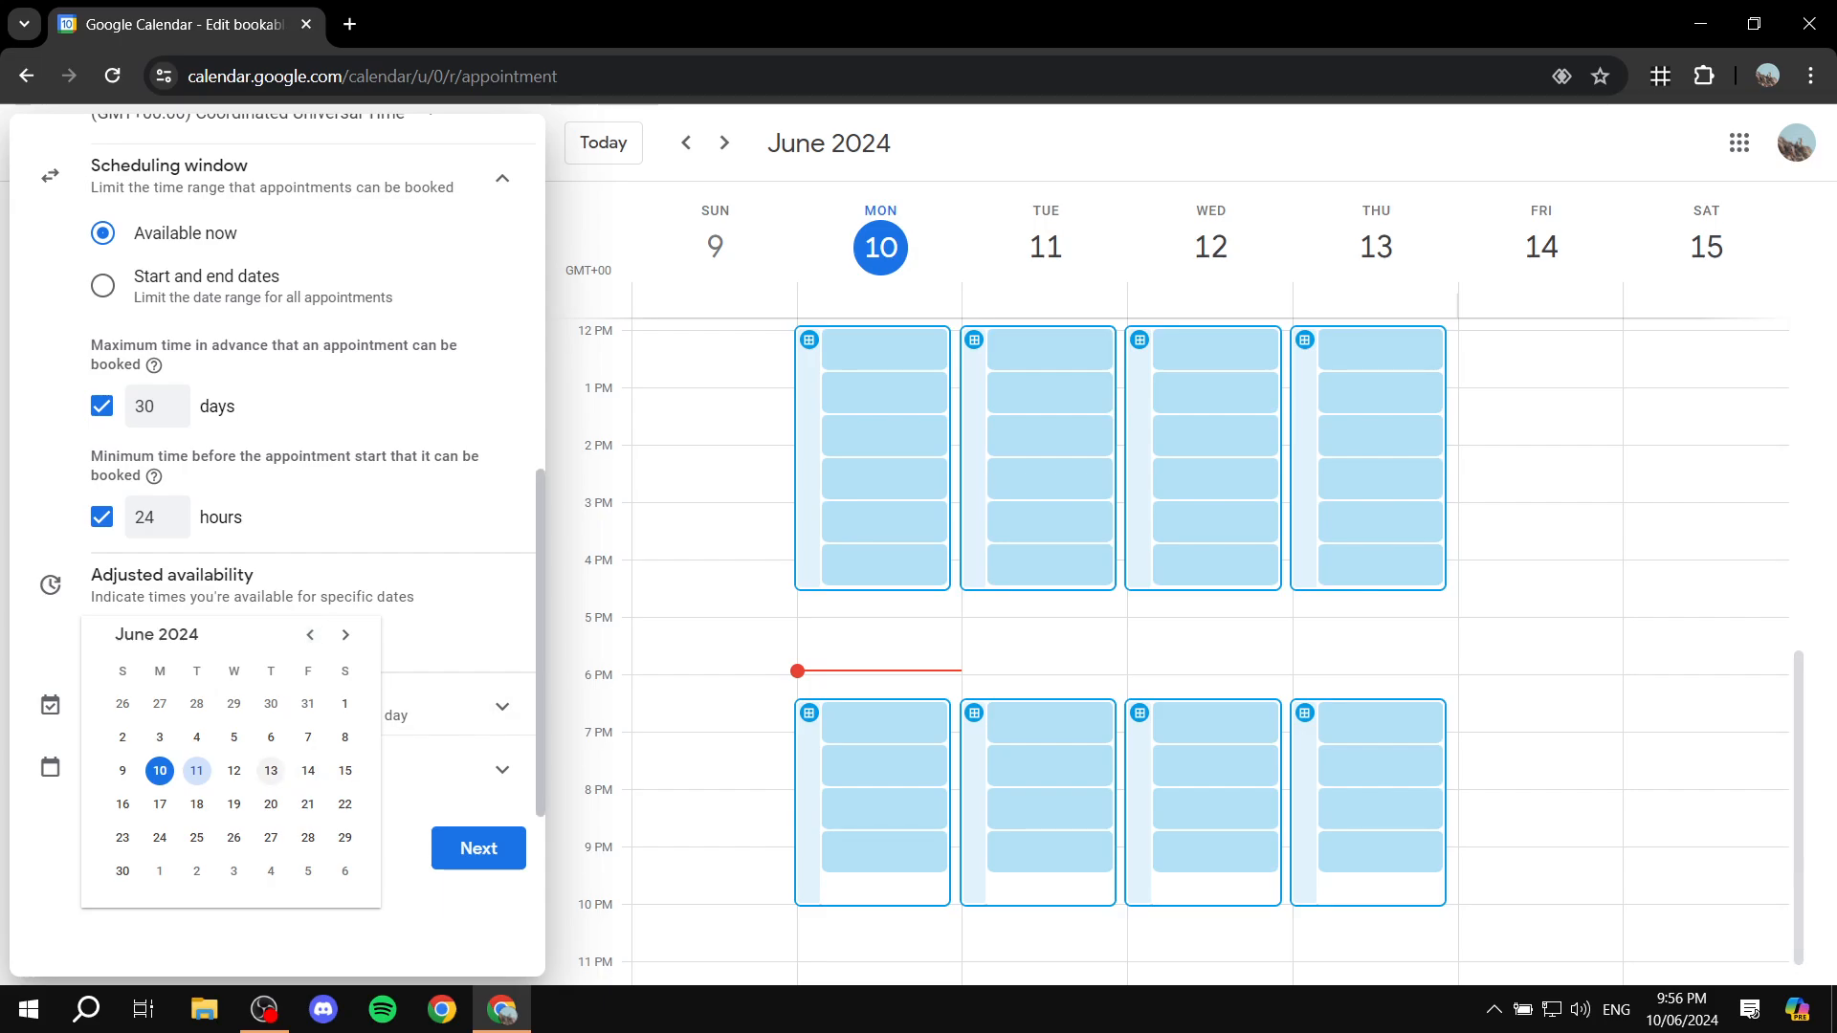
pyautogui.click(271, 770)
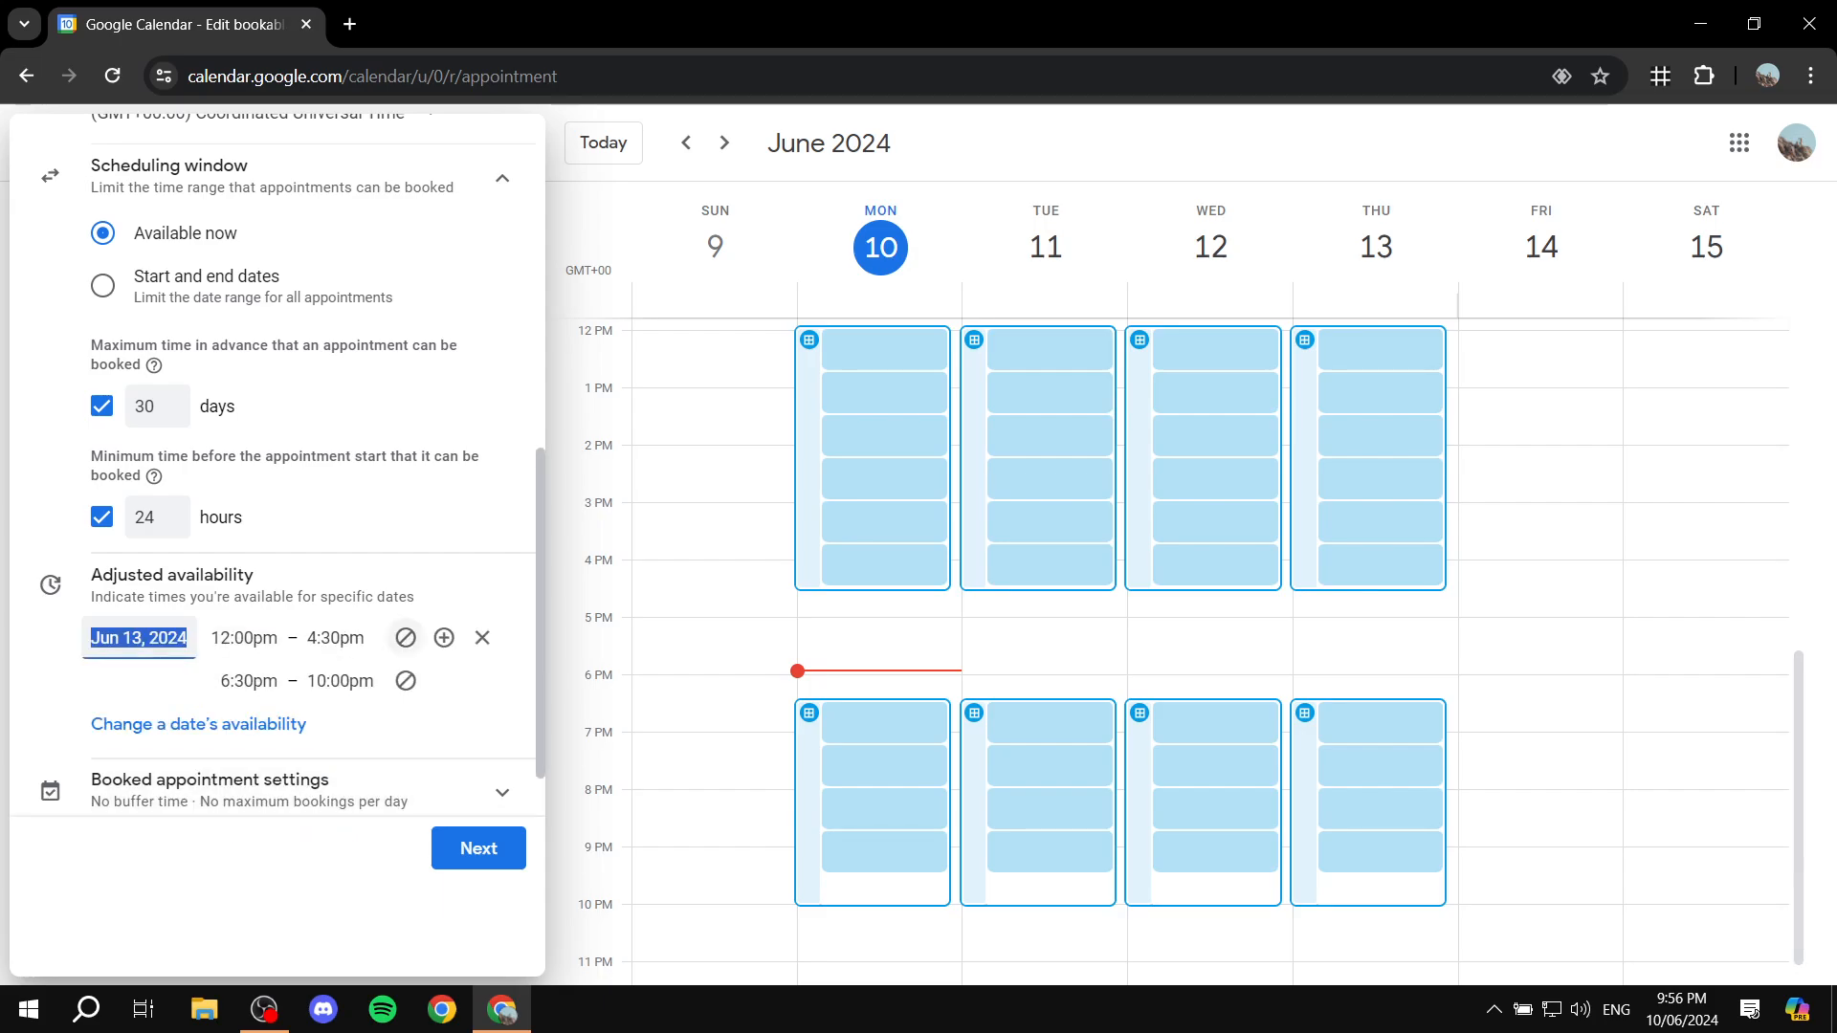
pyautogui.click(406, 637)
pyautogui.click(406, 637)
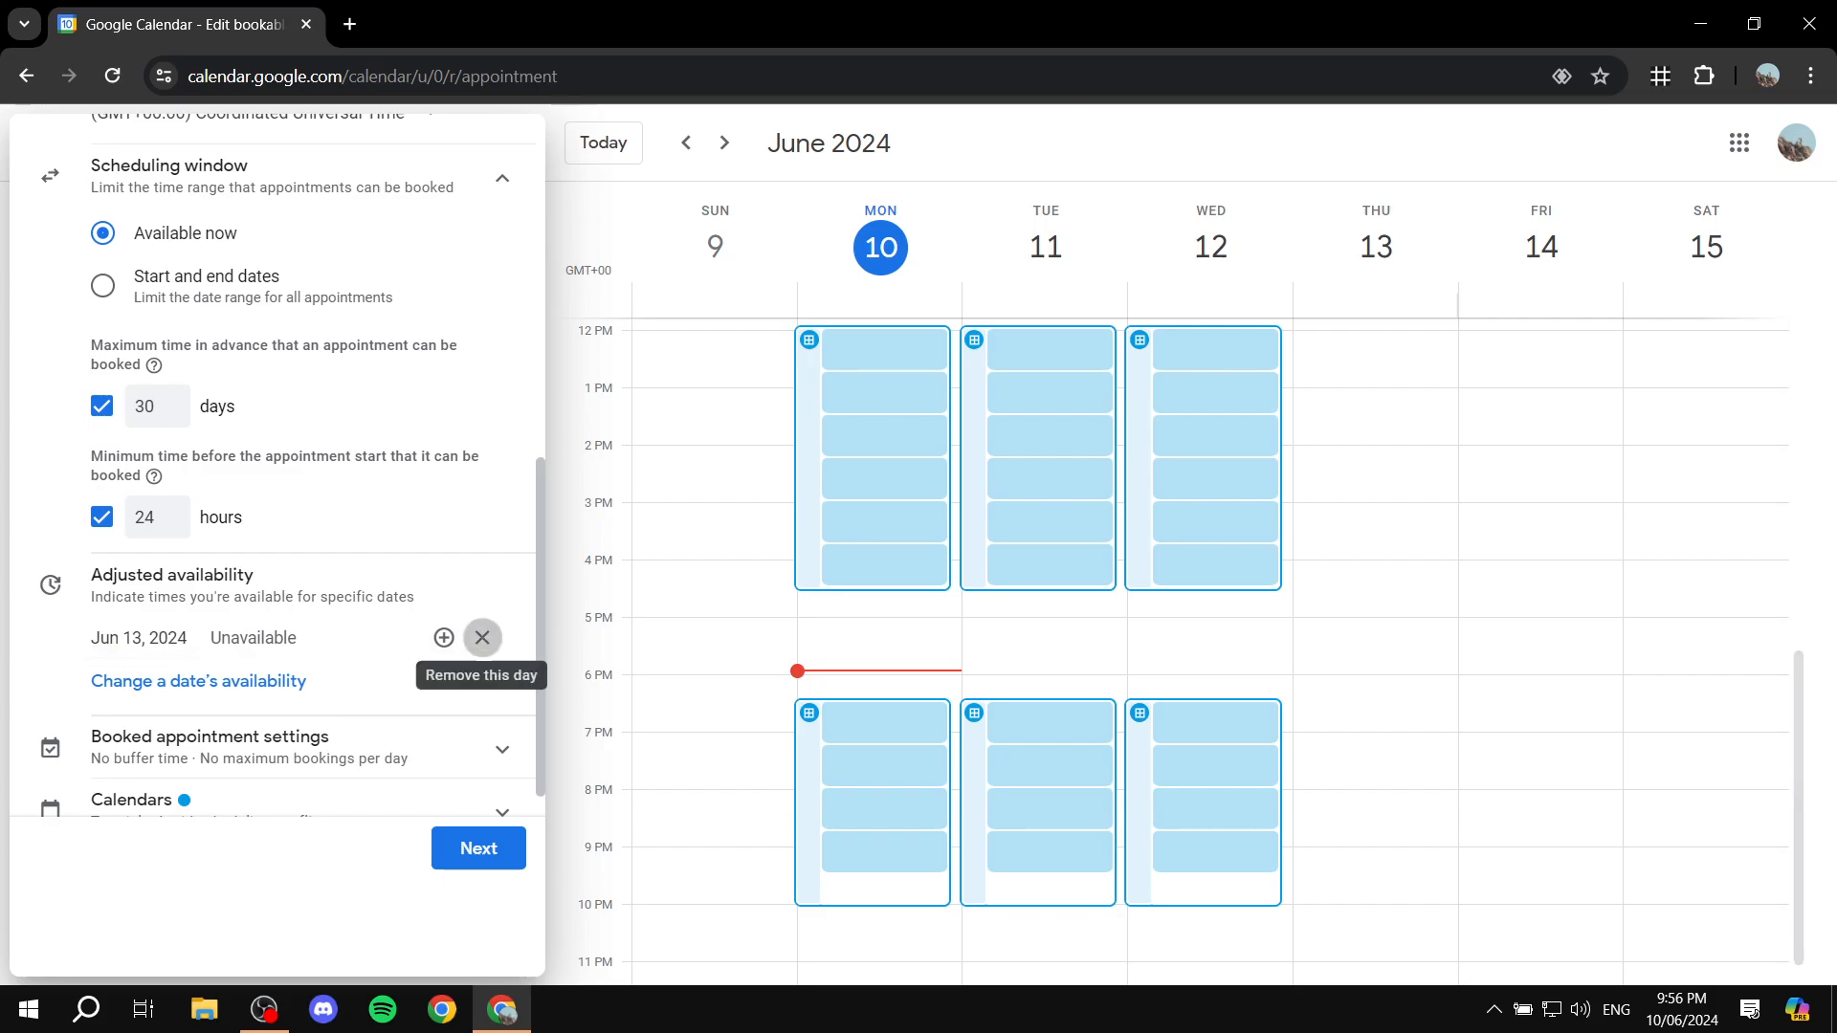
pyautogui.click(482, 637)
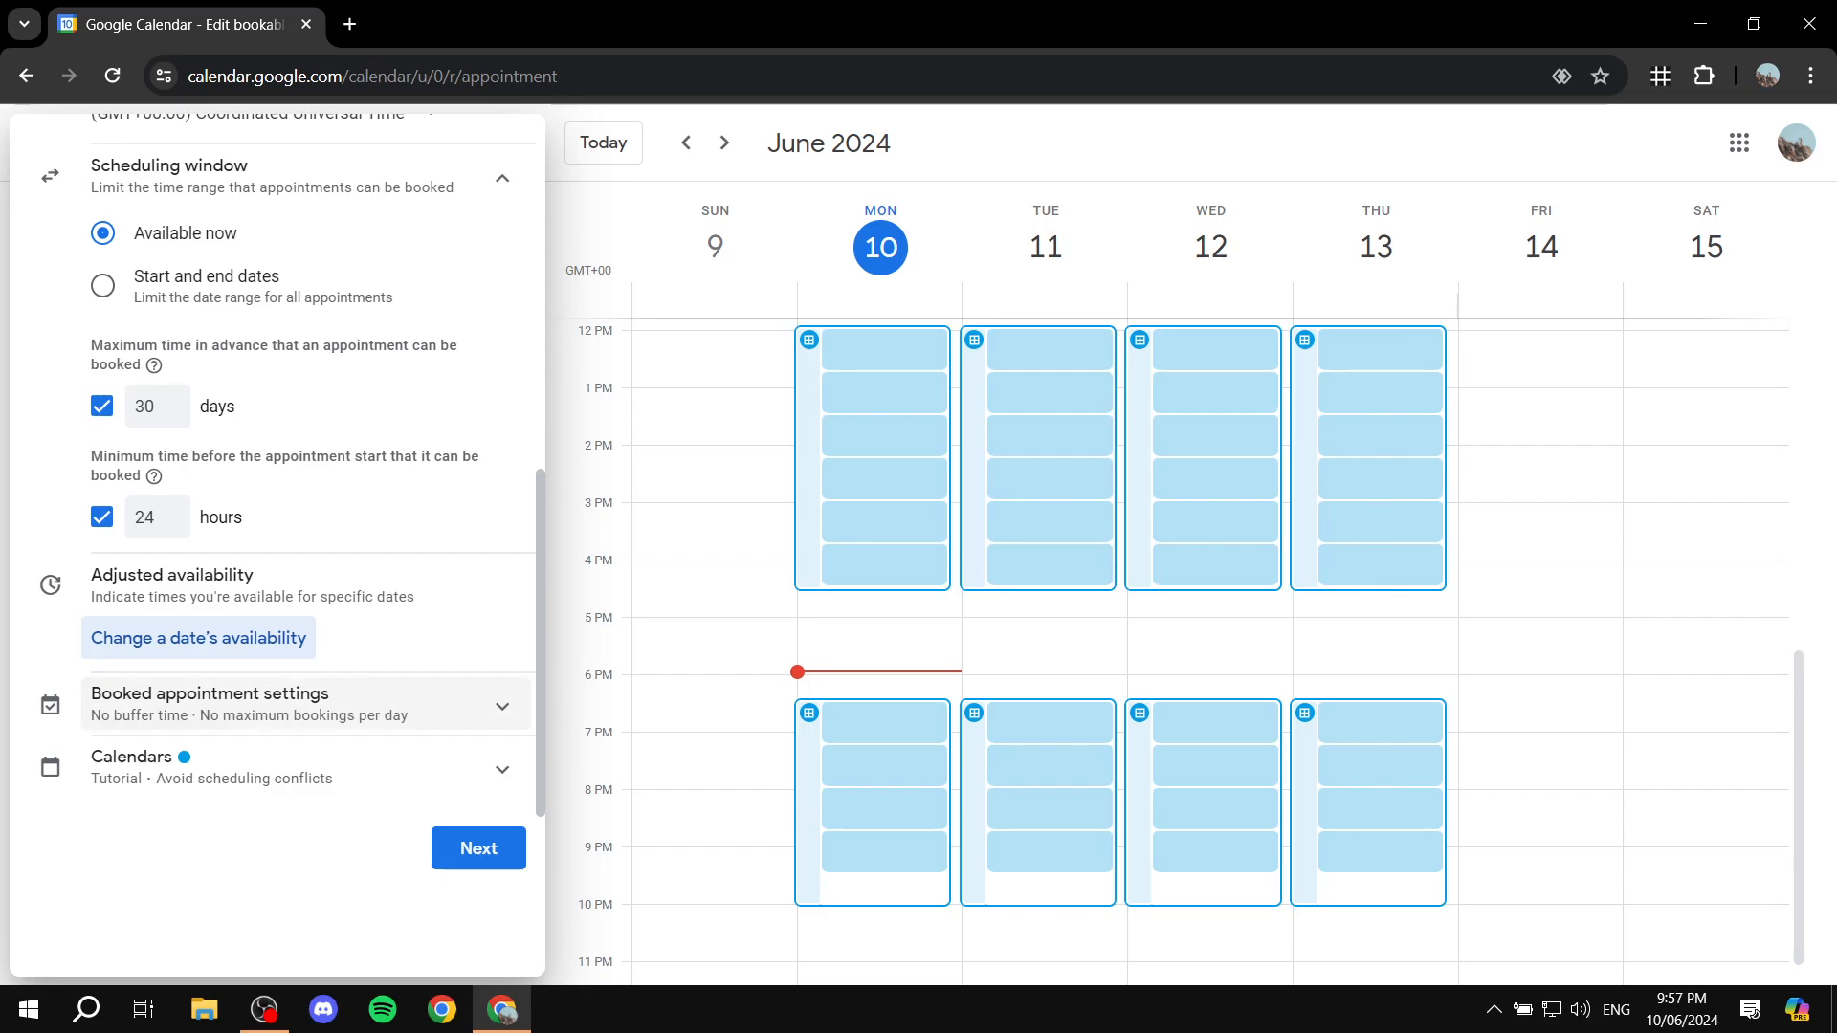
# Step: Expand the booked appointment settings and enable a 30-minute buffer time between appointment slots
pyautogui.click(306, 705)
pyautogui.scroll(1, 306, 517)
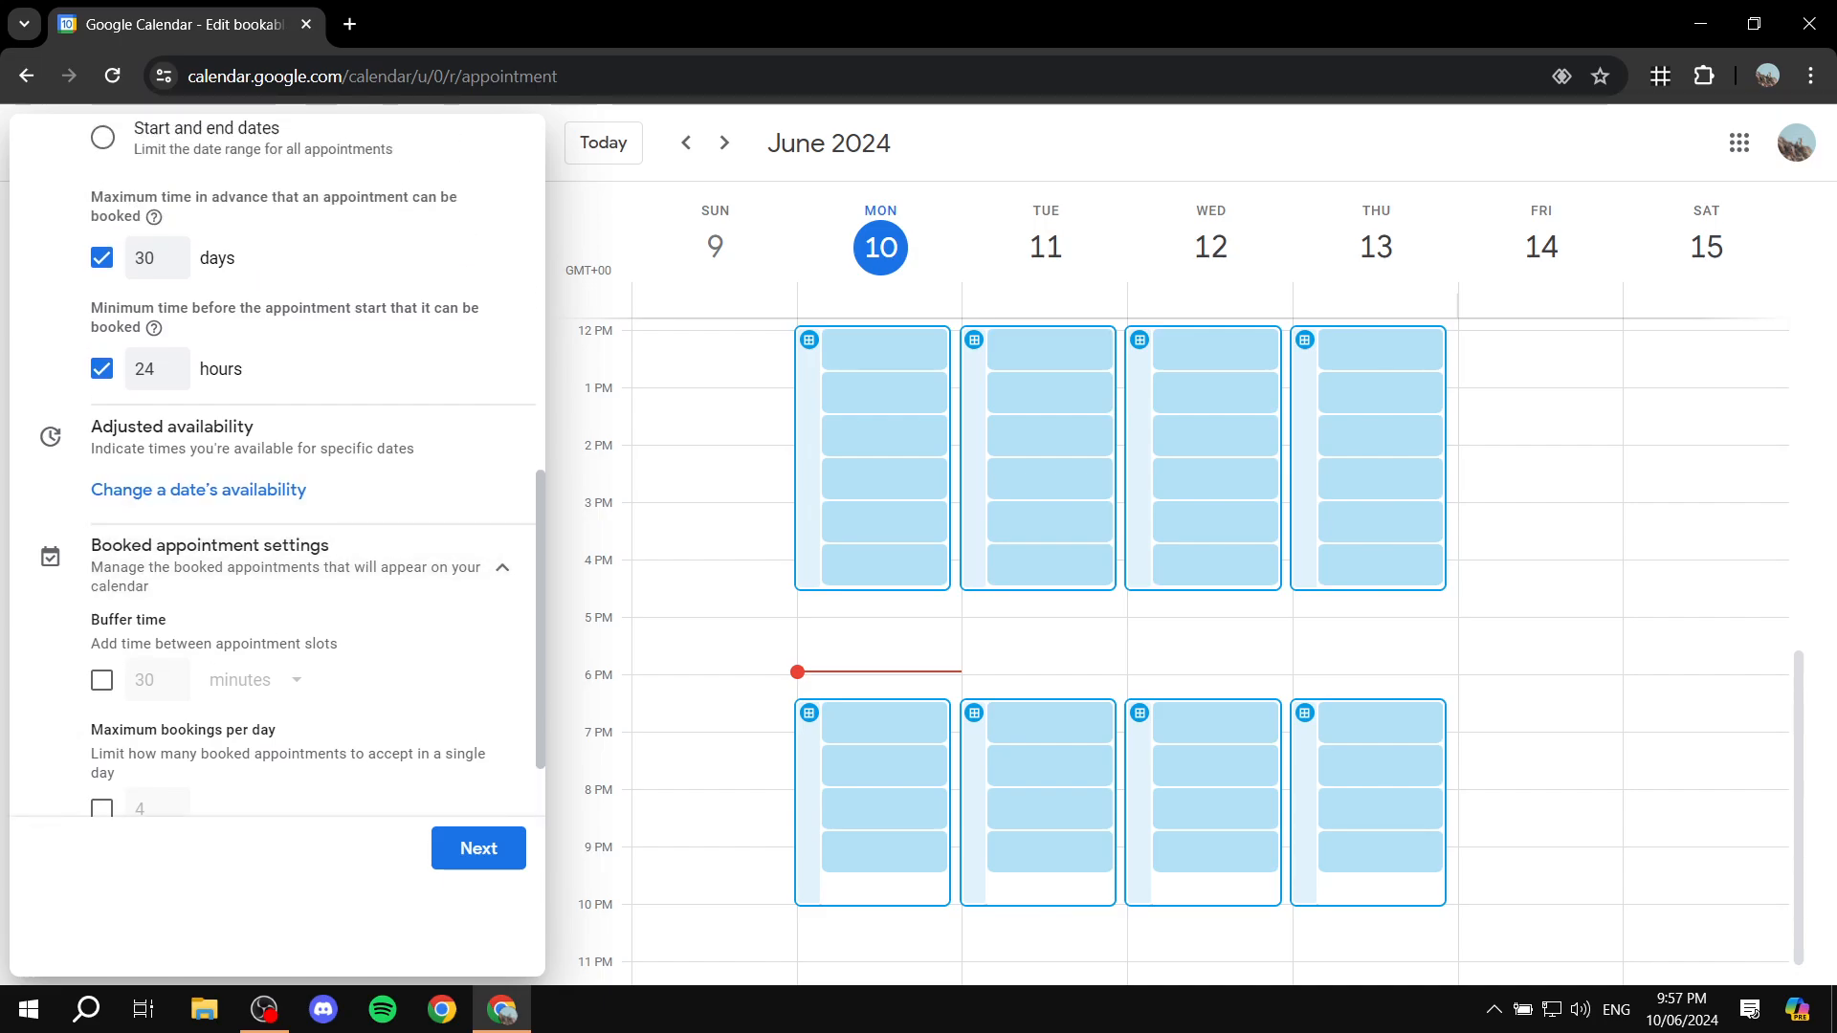
pyautogui.scroll(-1, 306, 516)
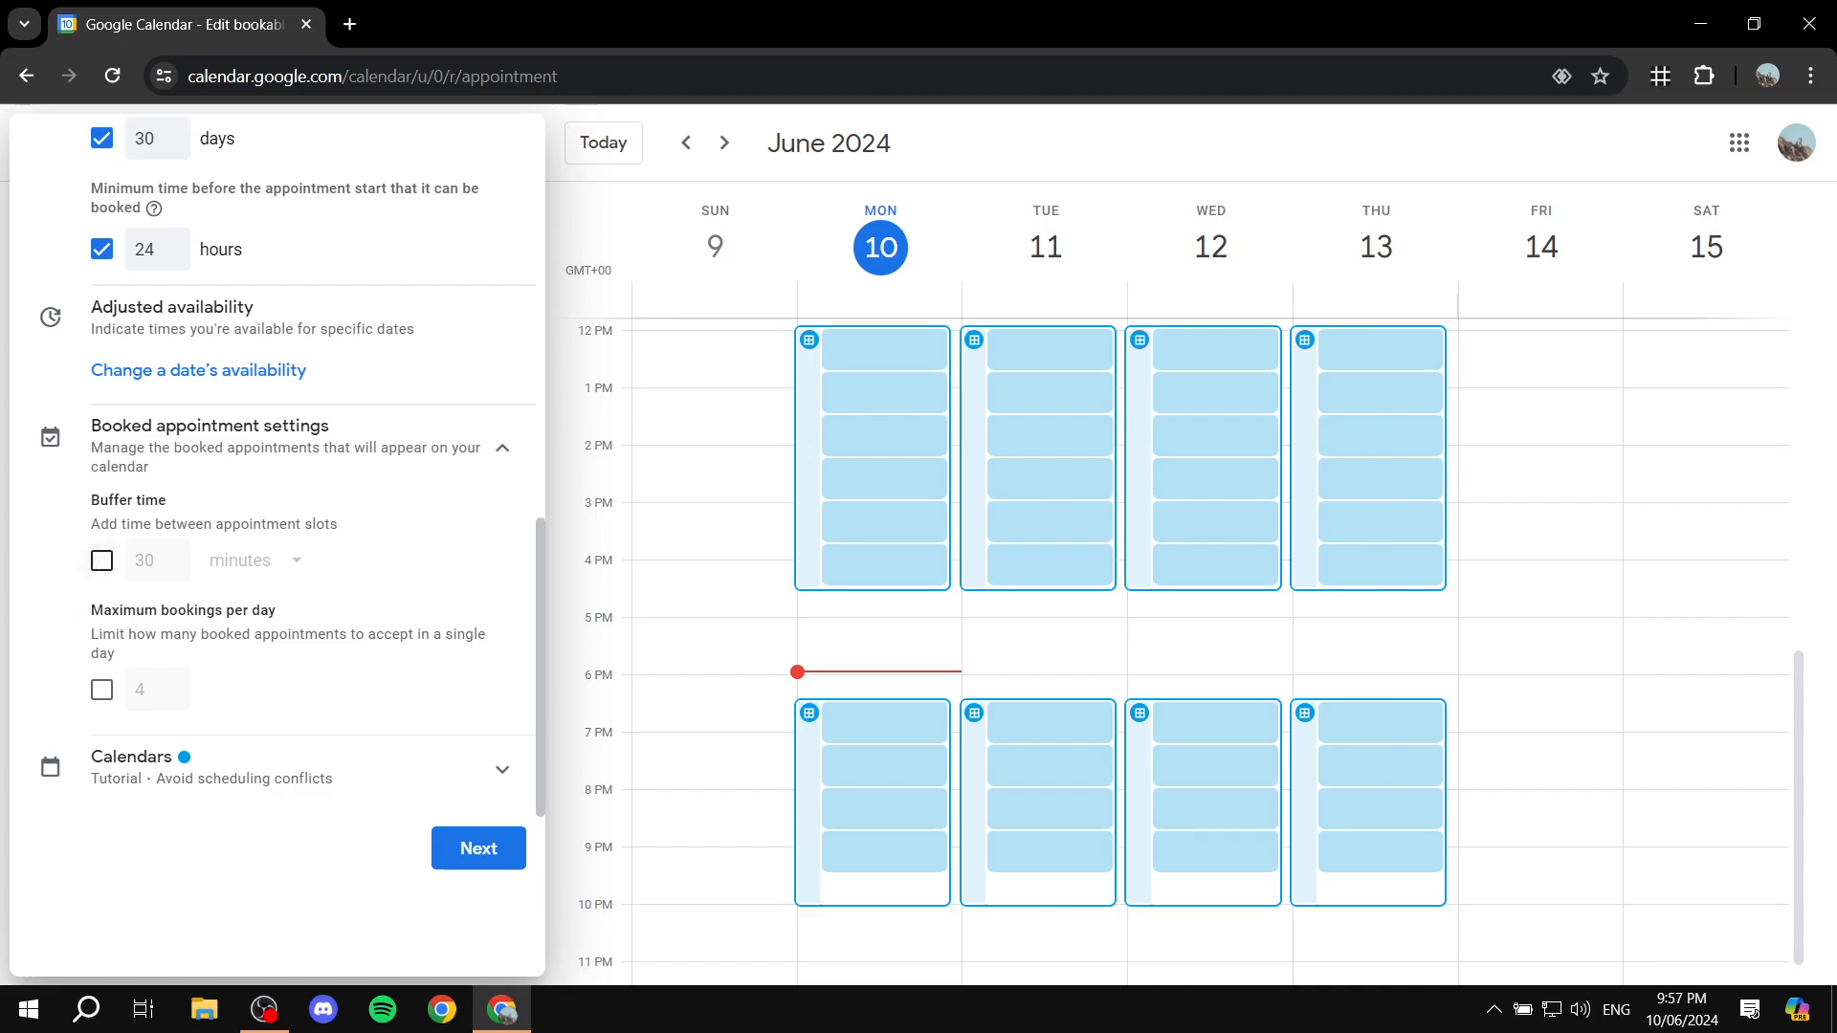
pyautogui.click(102, 561)
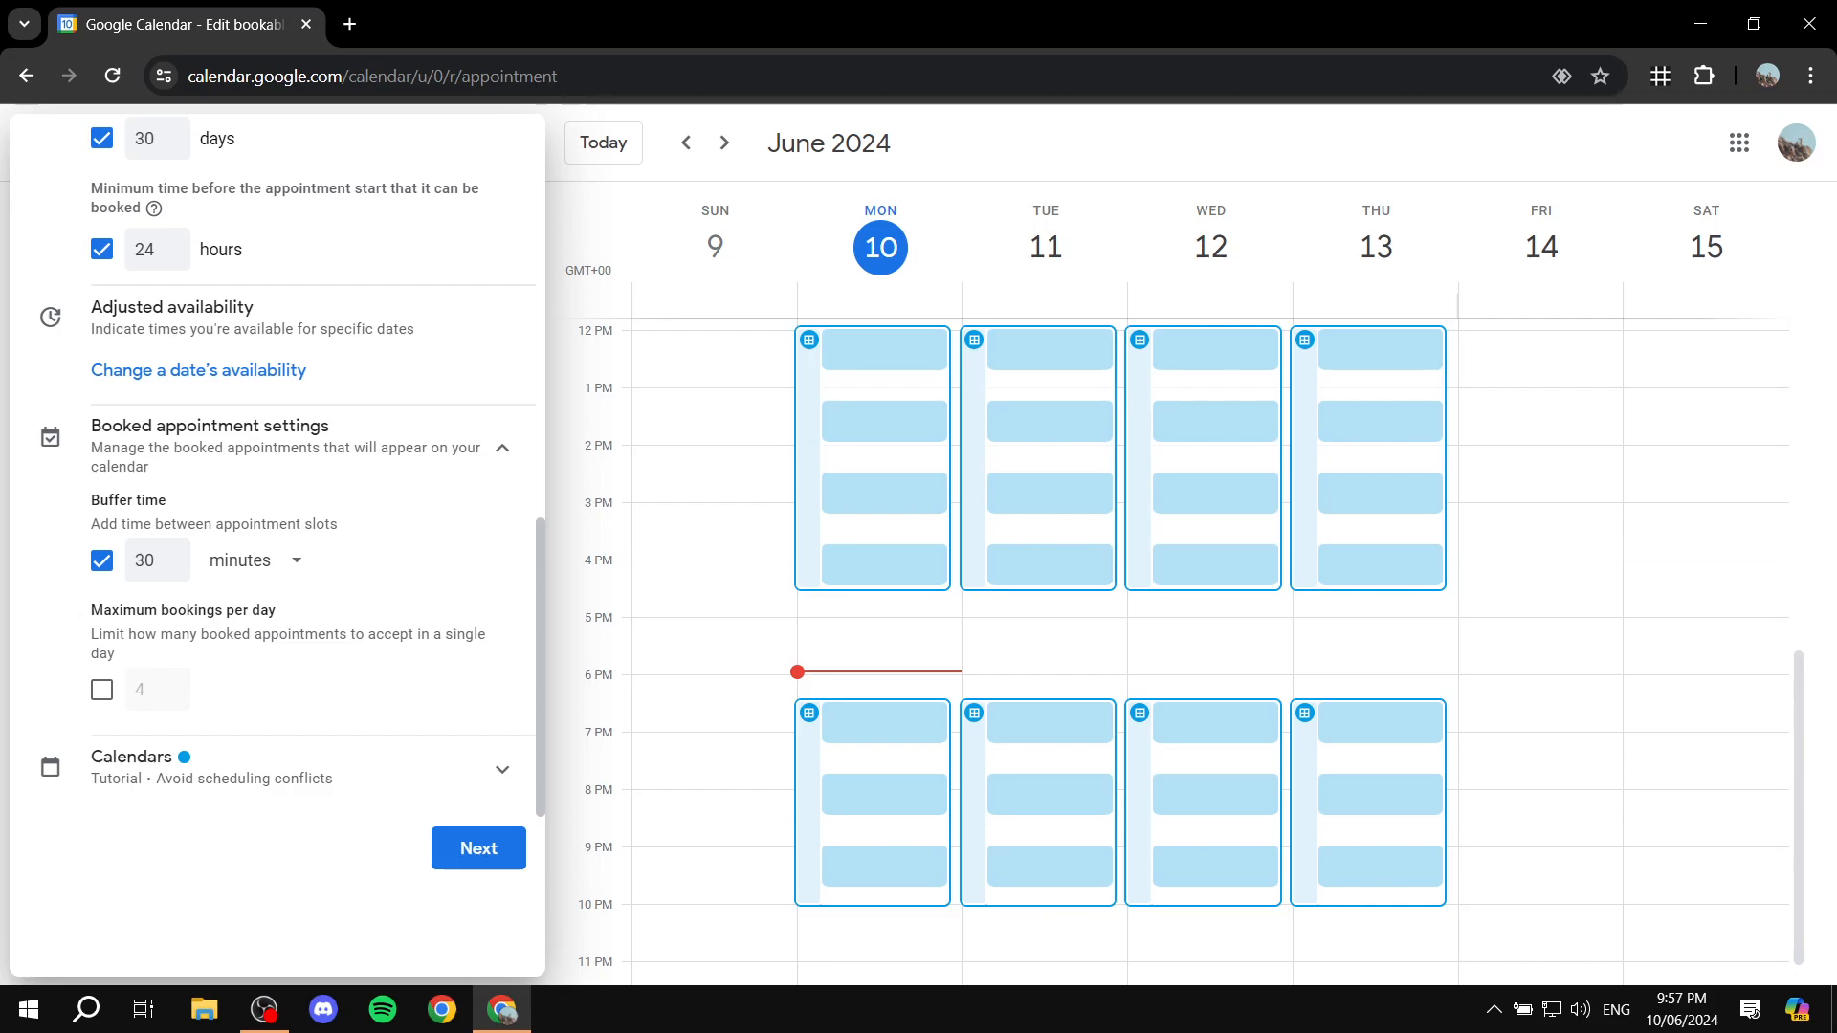
# Step: Enable the maximum bookings per day limit and set it to 10
pyautogui.moveTo(90, 610); pyautogui.dragTo(276, 612)
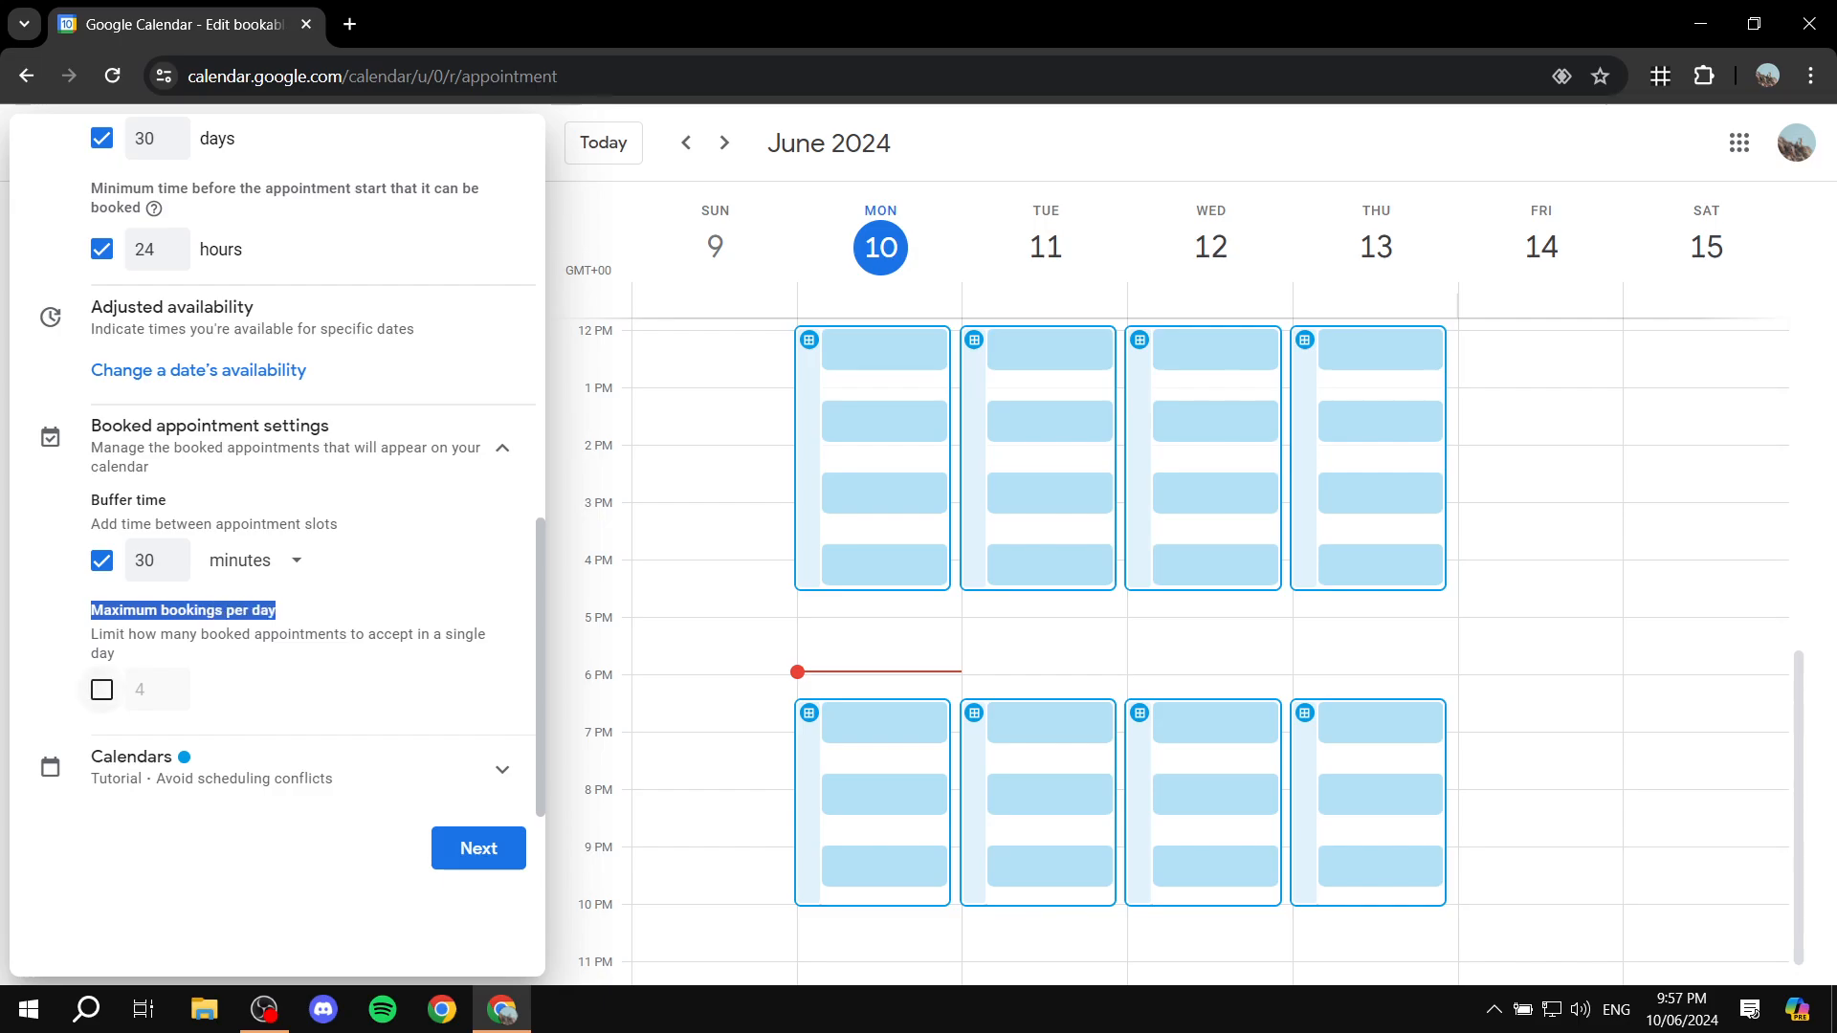
pyautogui.click(103, 690)
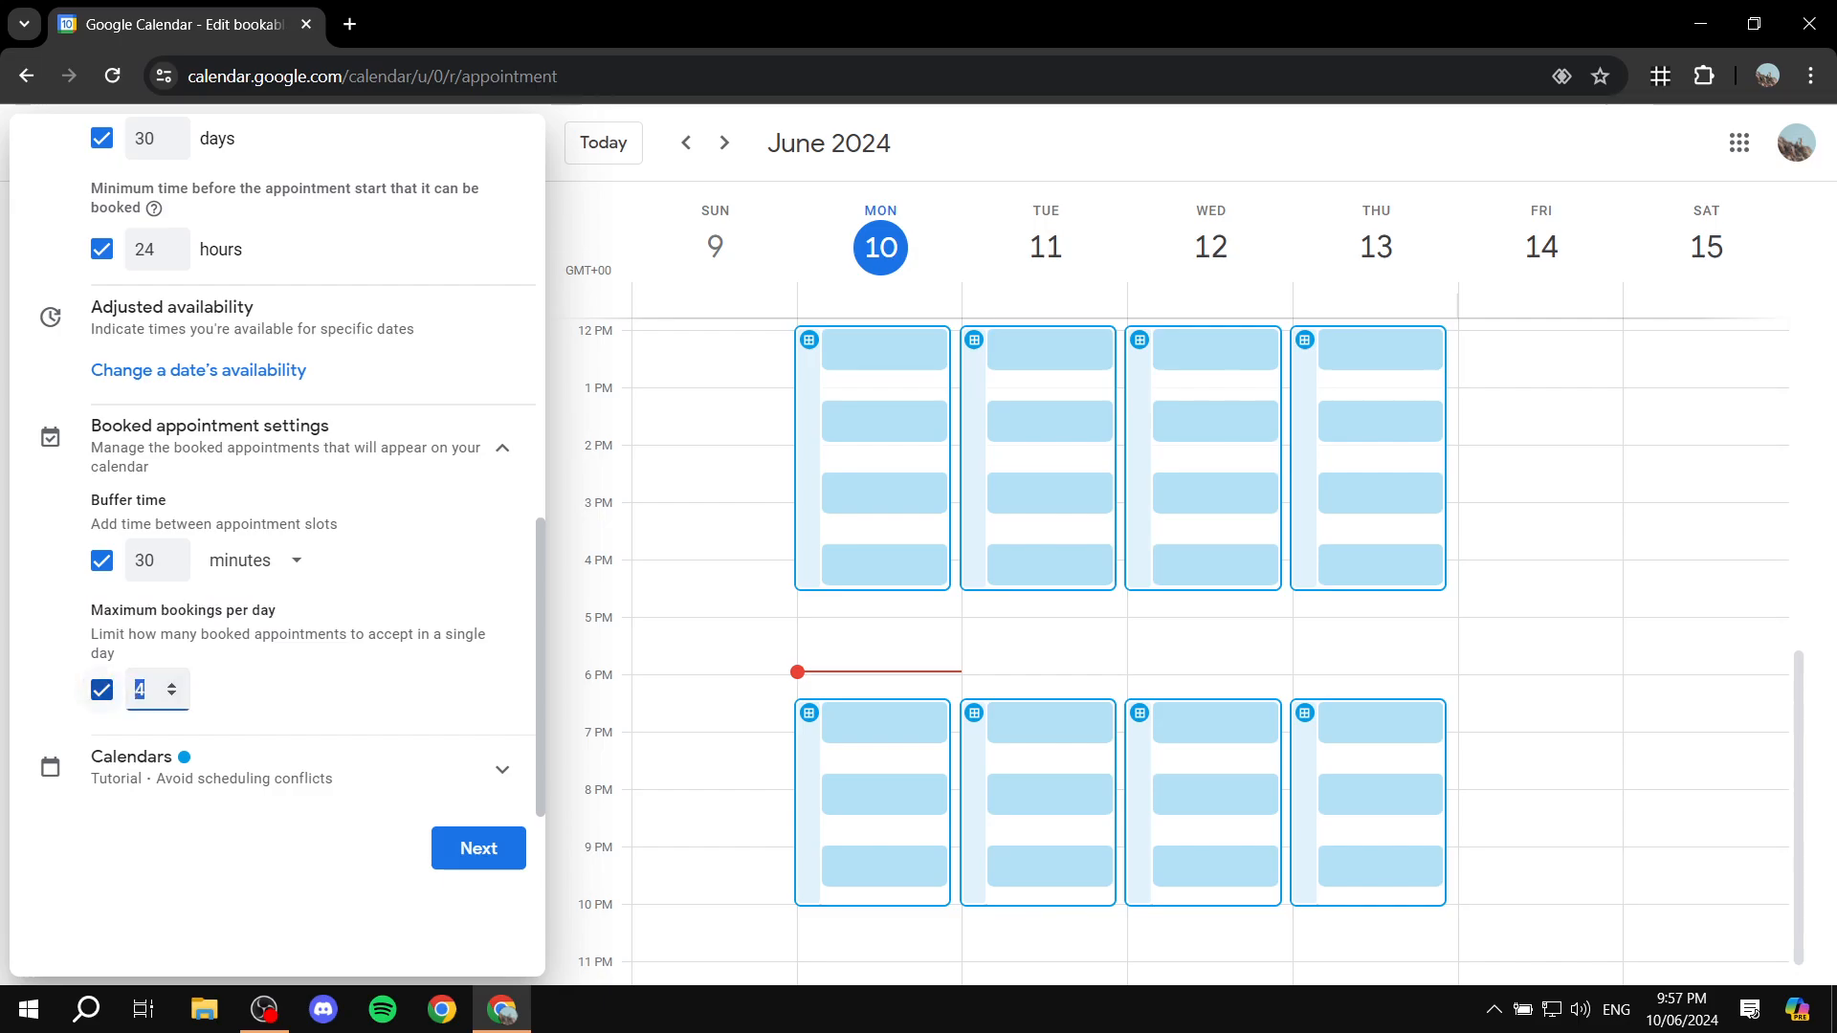
pyautogui.write('6')
pyautogui.press('Tab')
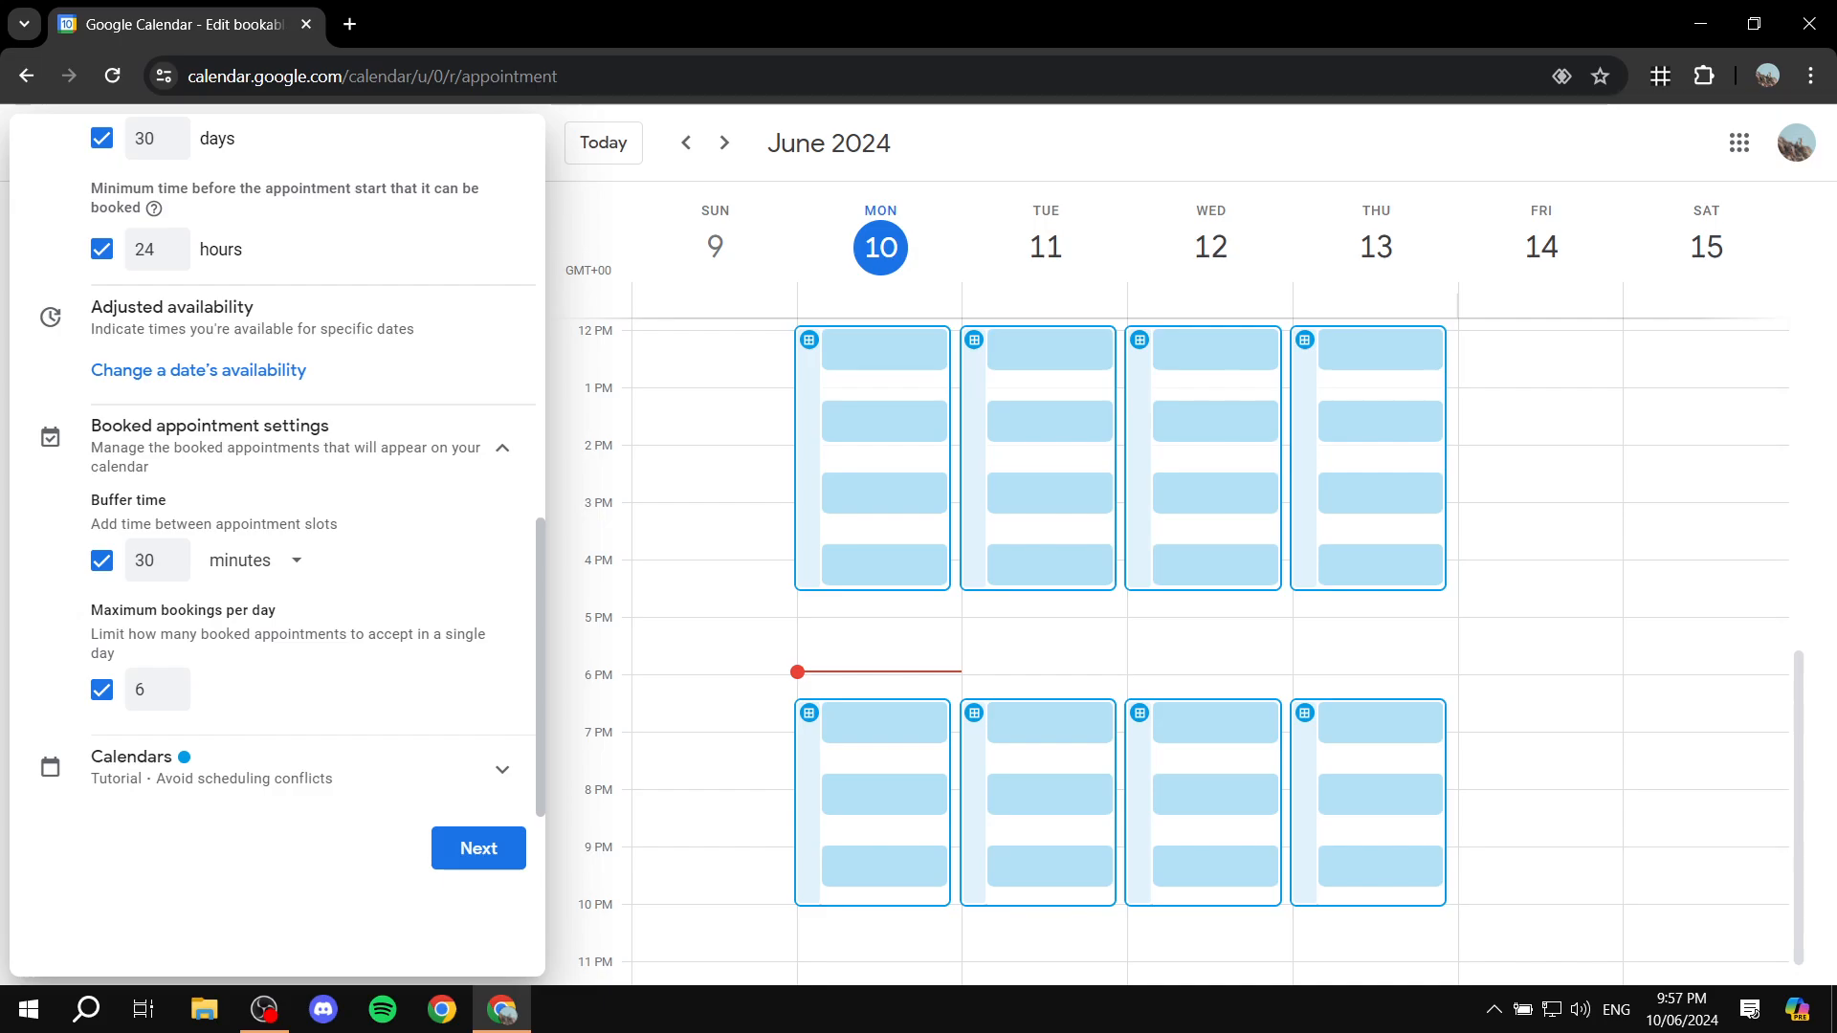
pyautogui.doubleClick(140, 688)
pyautogui.write('15')
pyautogui.press('BackSpace')
pyautogui.press('BackSpace')
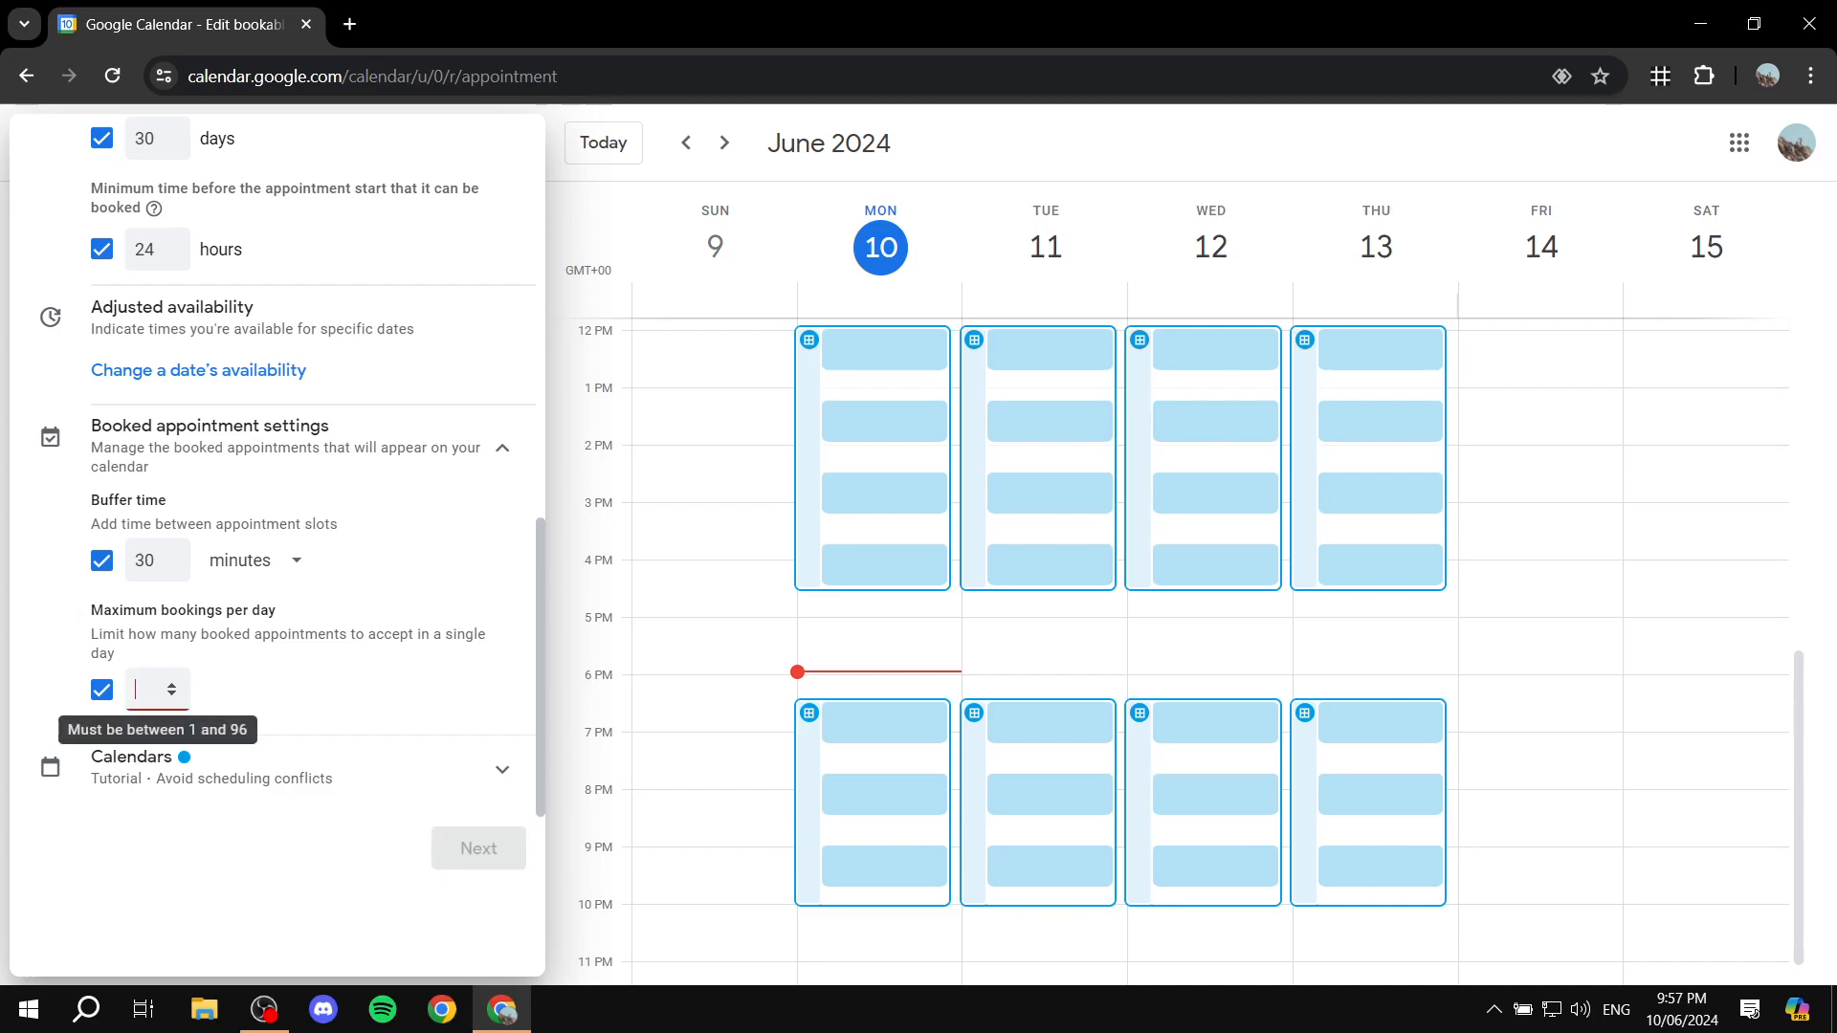
pyautogui.write('10')
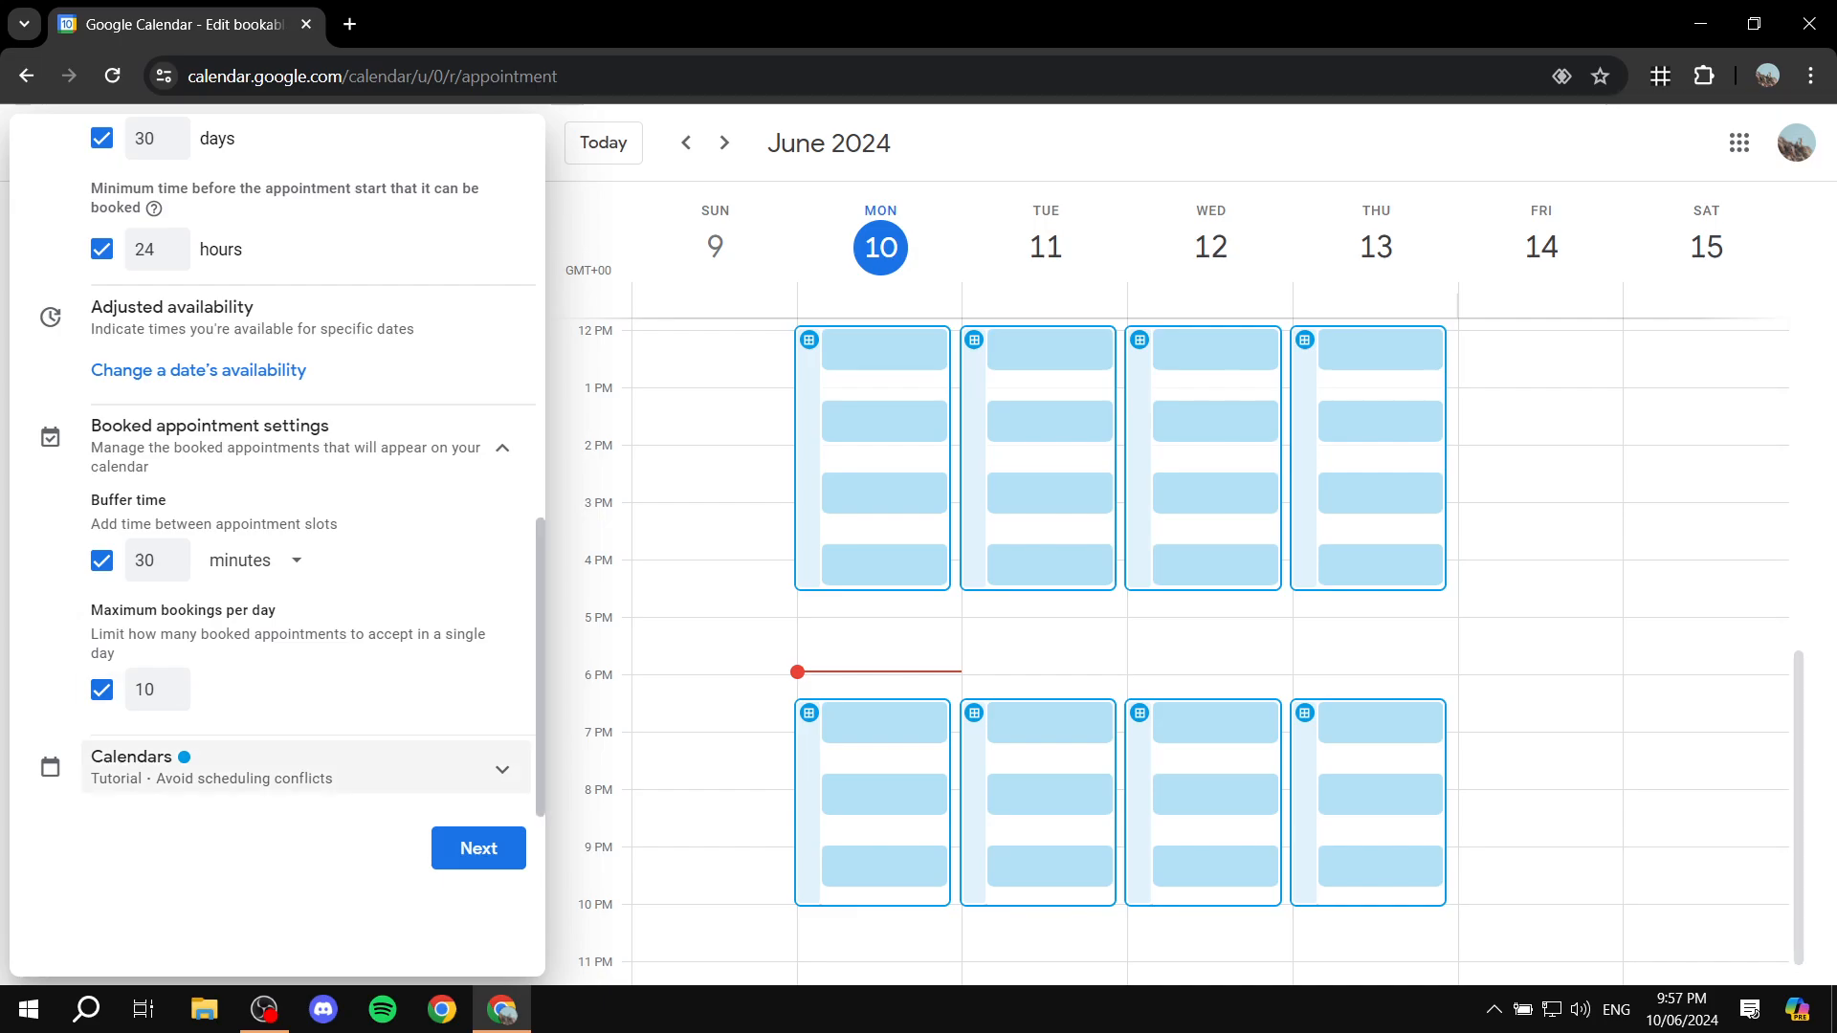
# Step: Review the calendar settings for availability checks, collapse them and continue to the booking page details
pyautogui.click(287, 766)
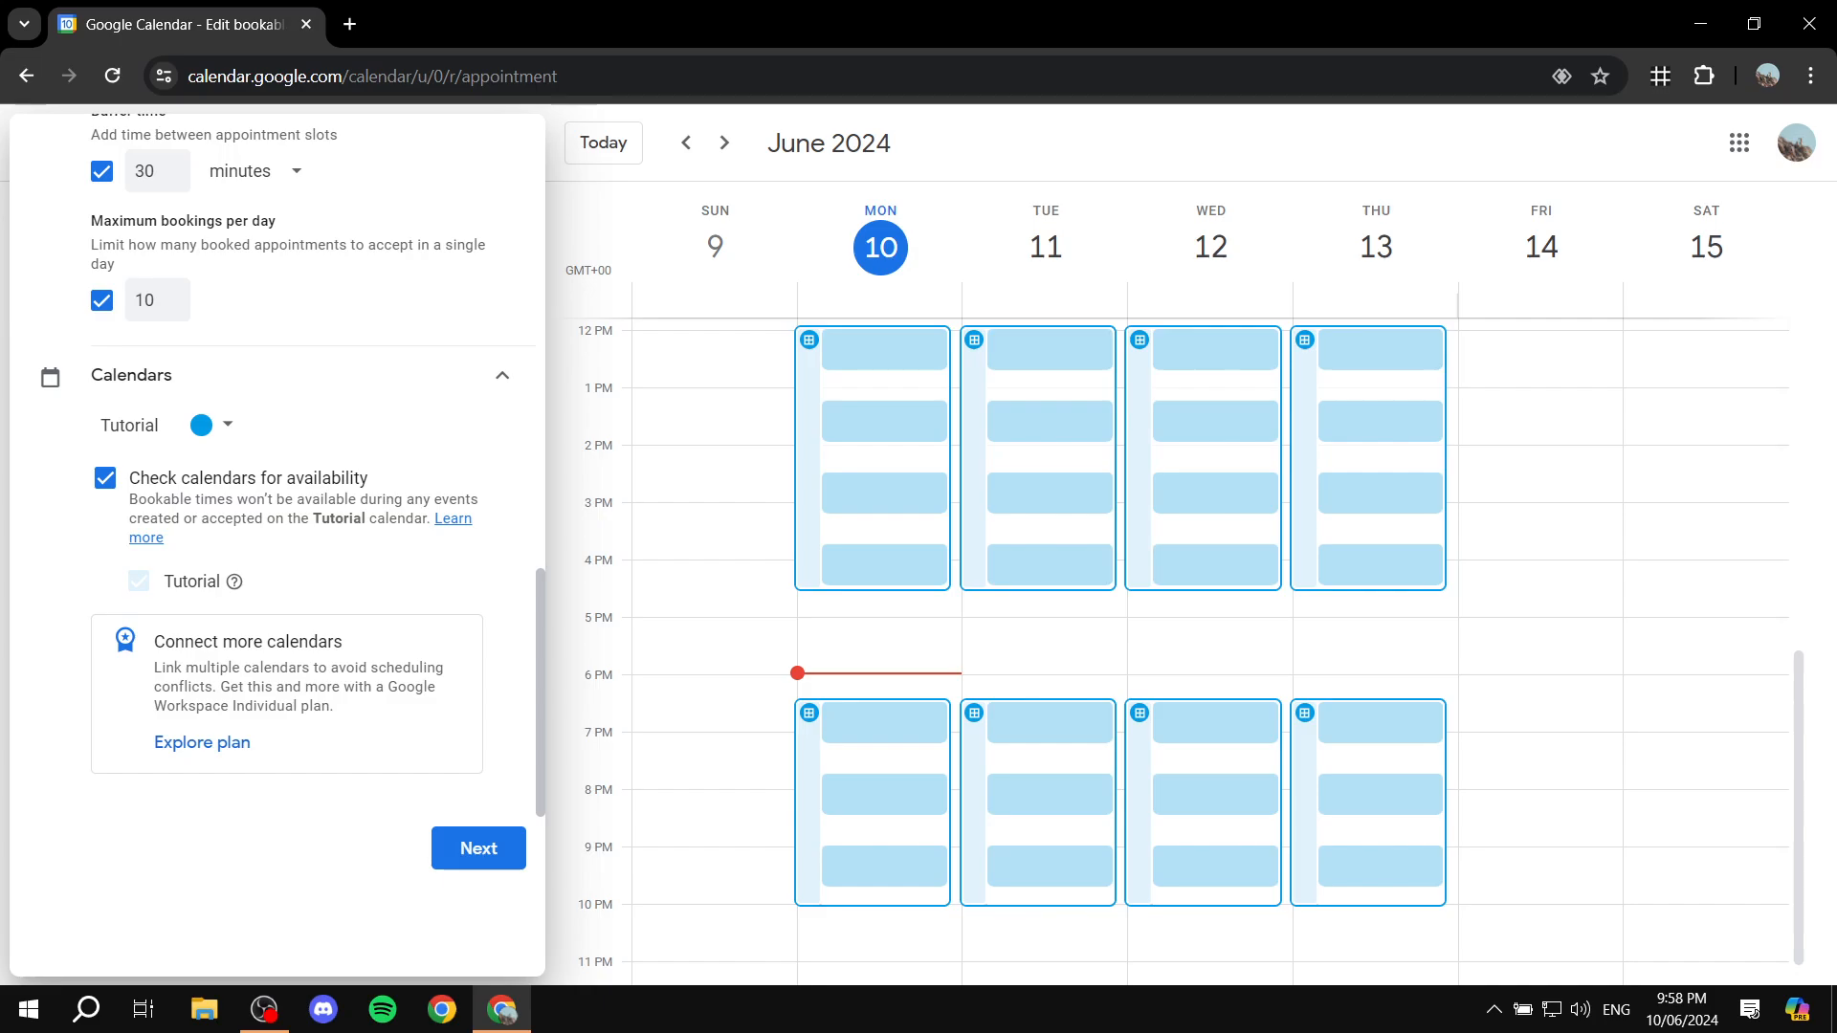
pyautogui.scroll(2, 277, 478)
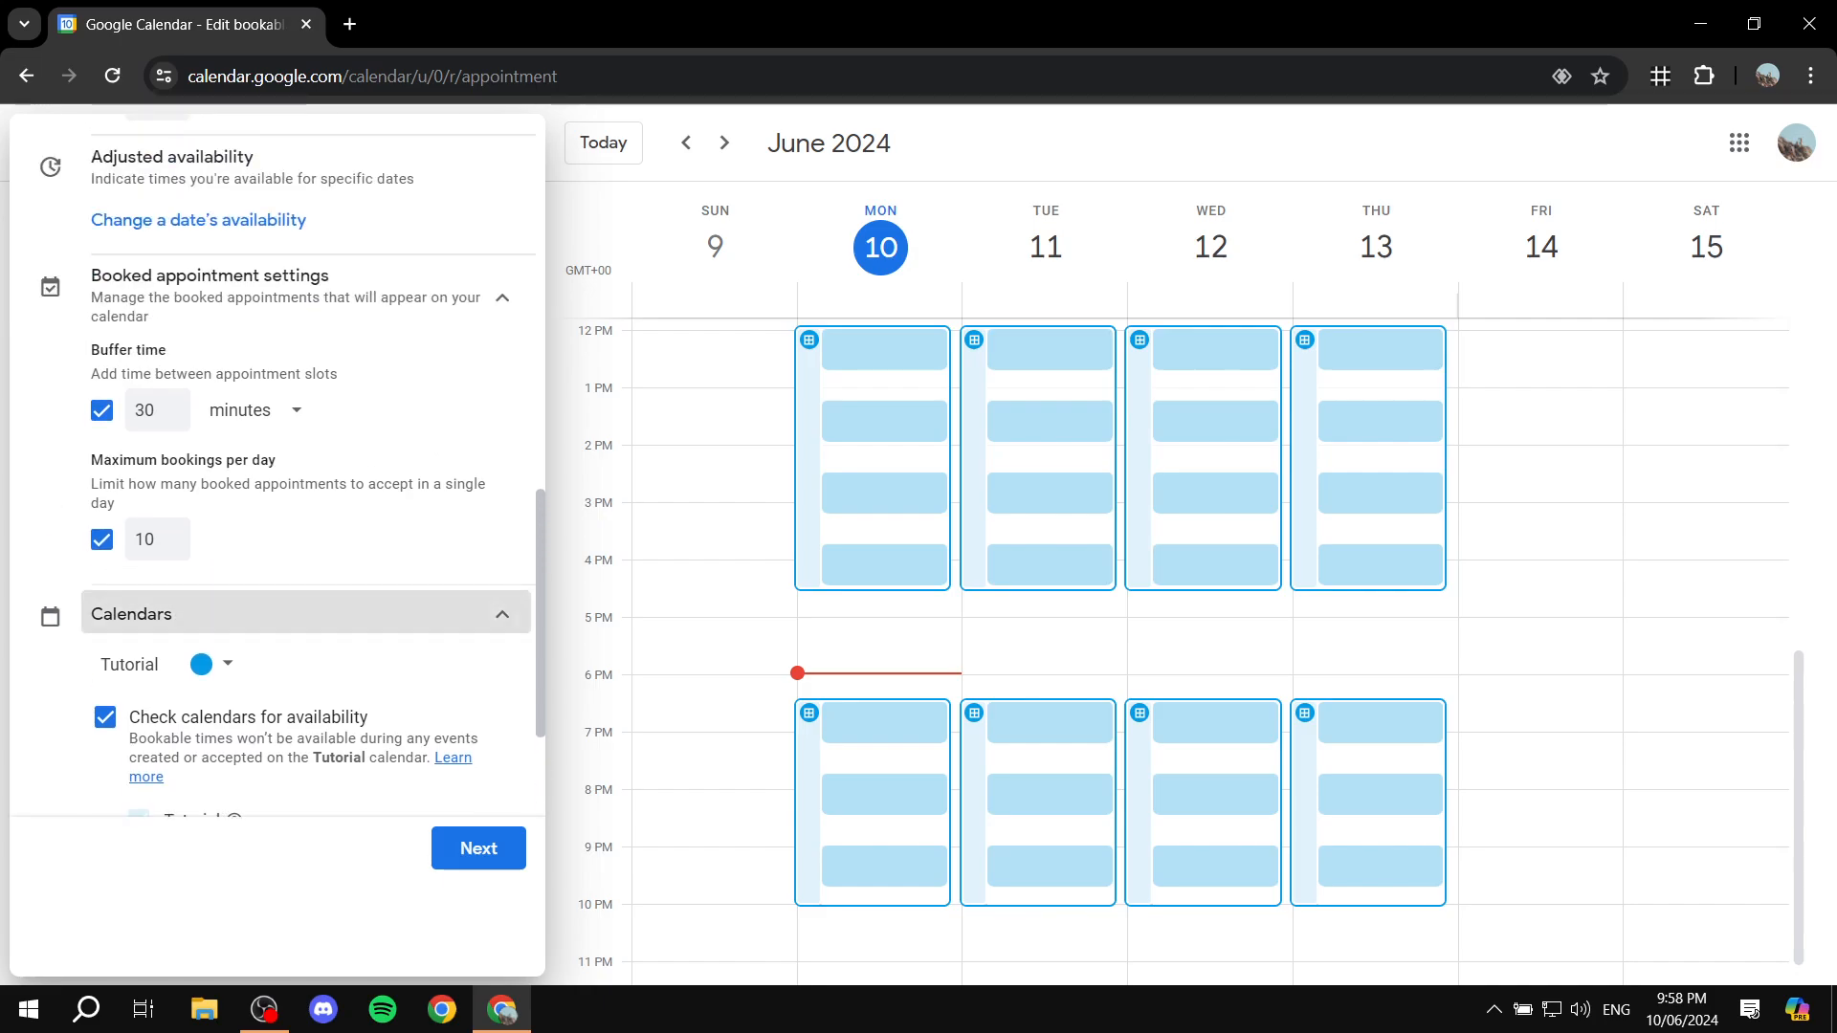
pyautogui.click(501, 615)
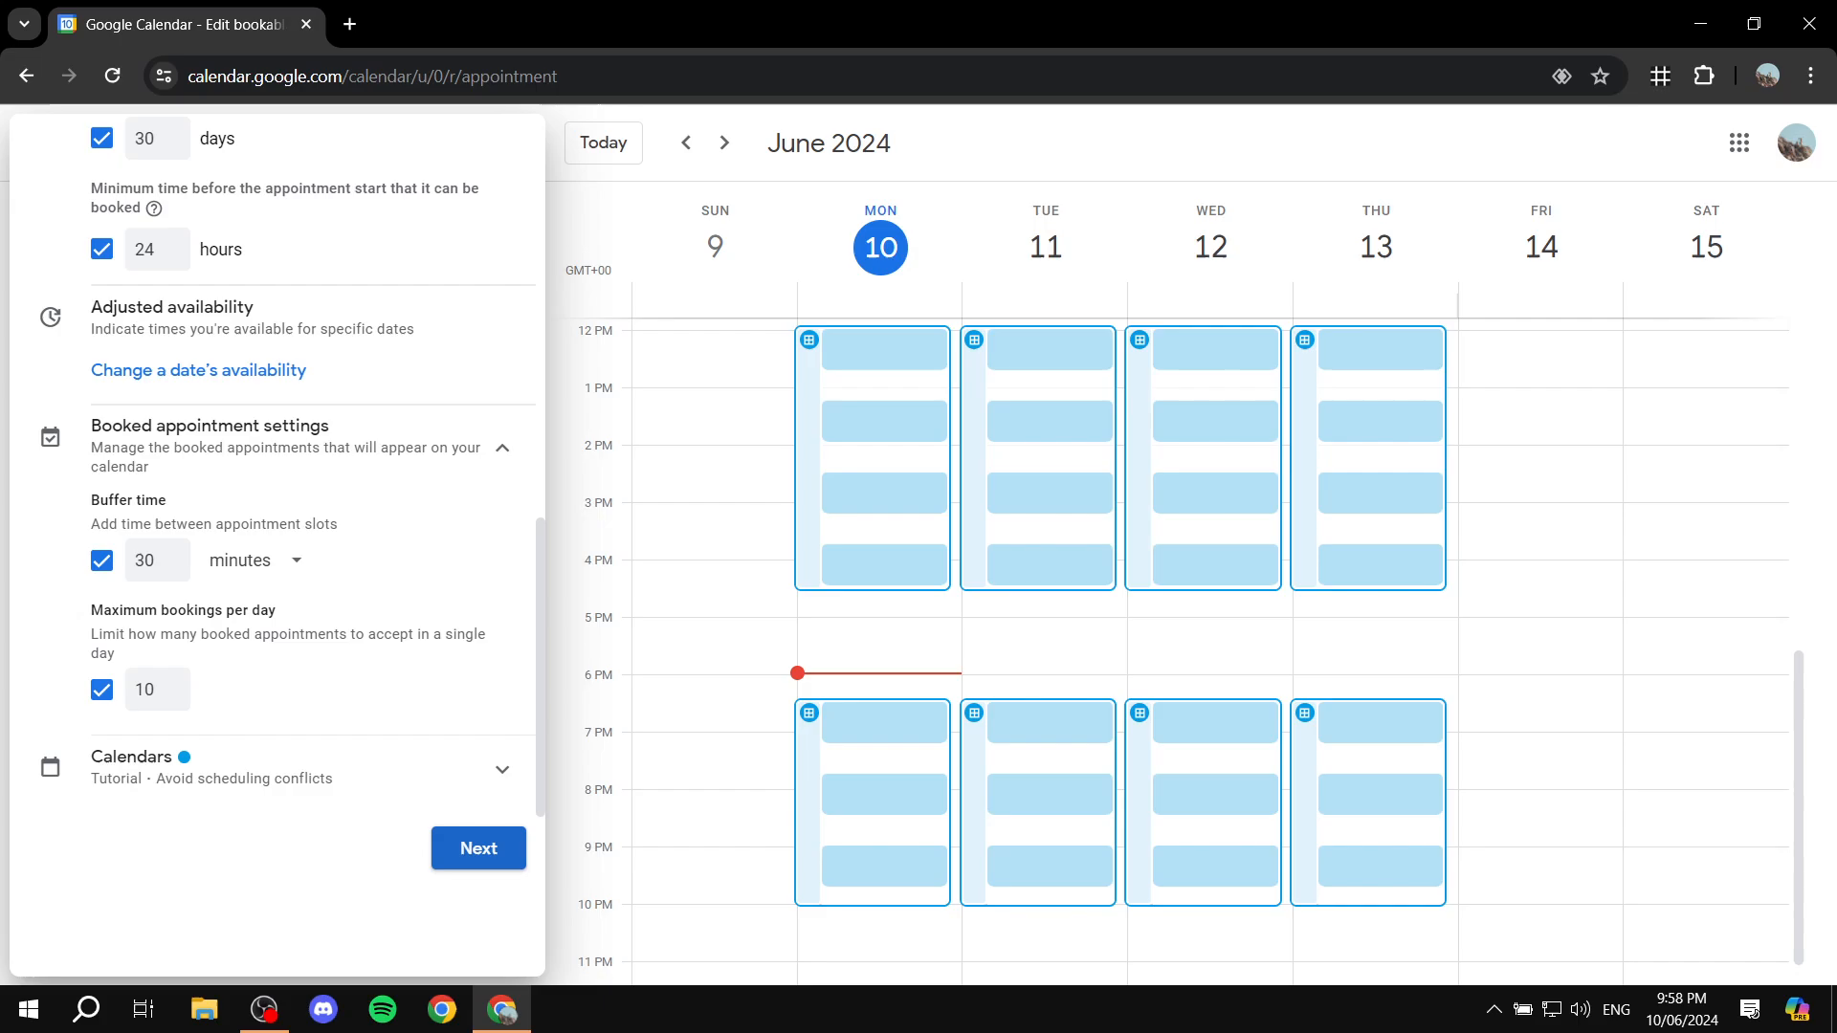
pyautogui.click(478, 848)
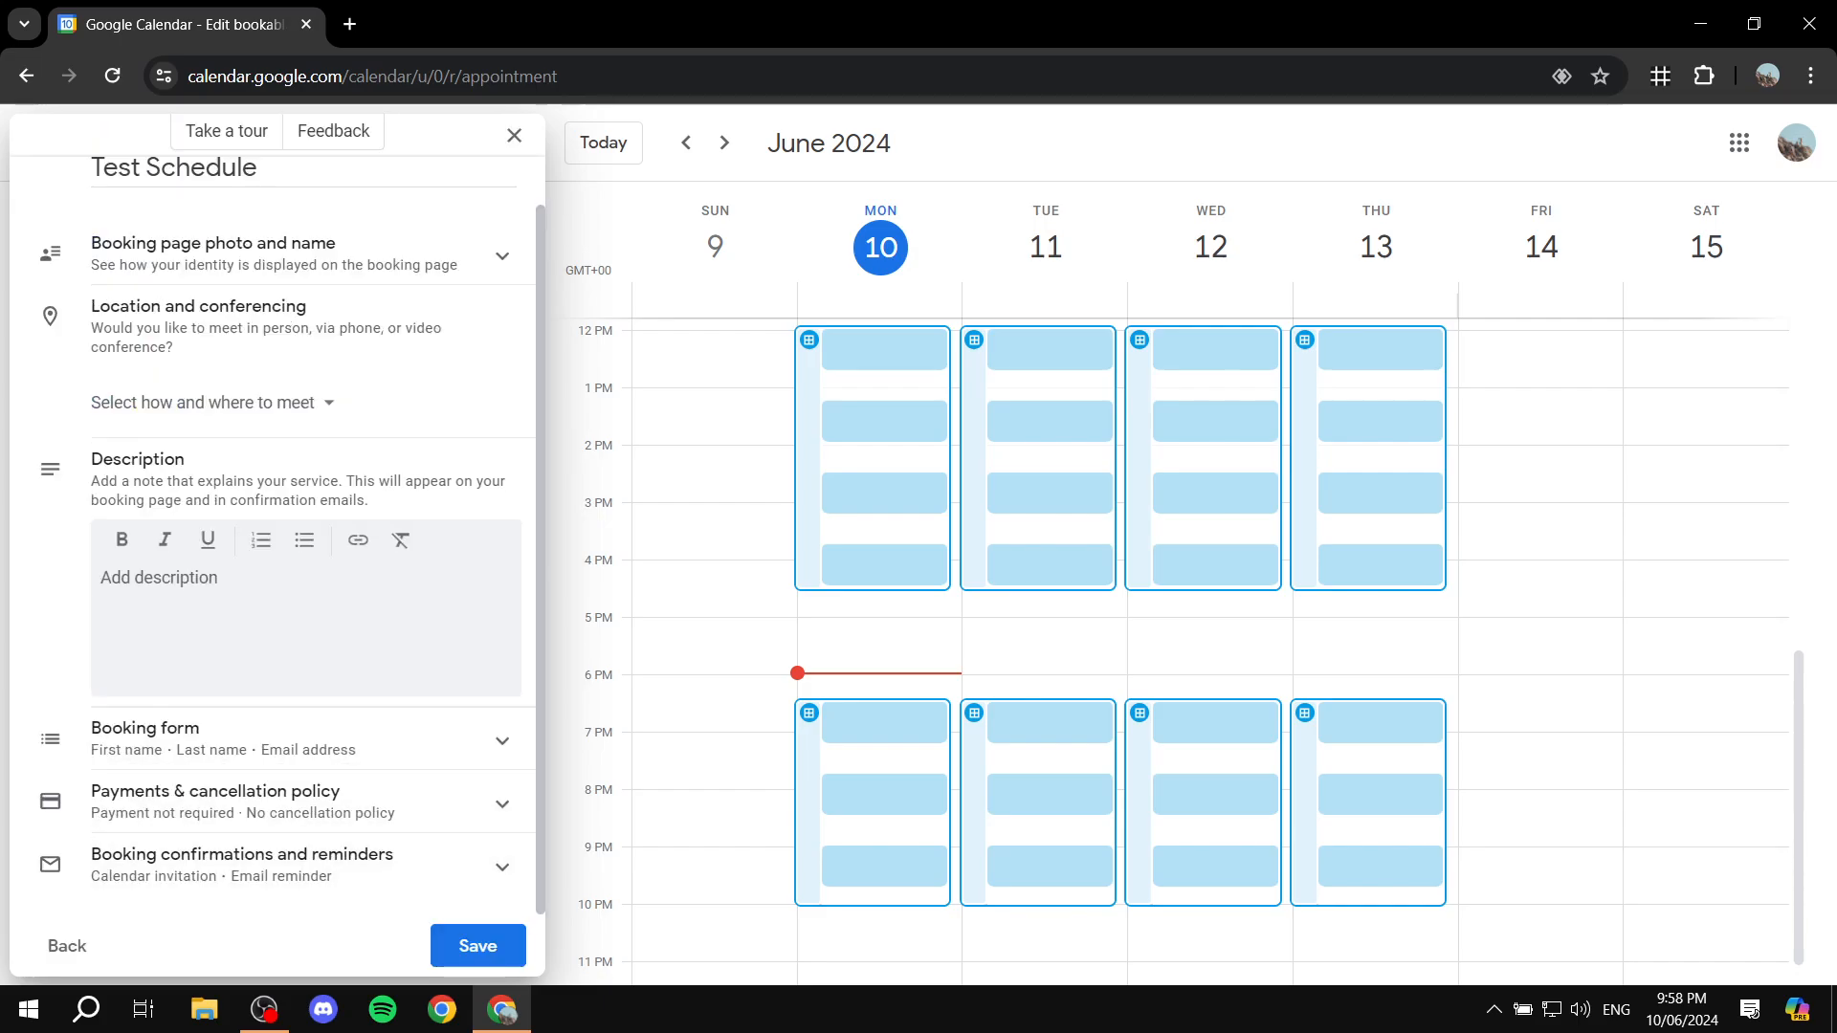
# Step: Check the booking page photo and name, and set Google Meet video conferencing as the way to meet
pyautogui.click(501, 255)
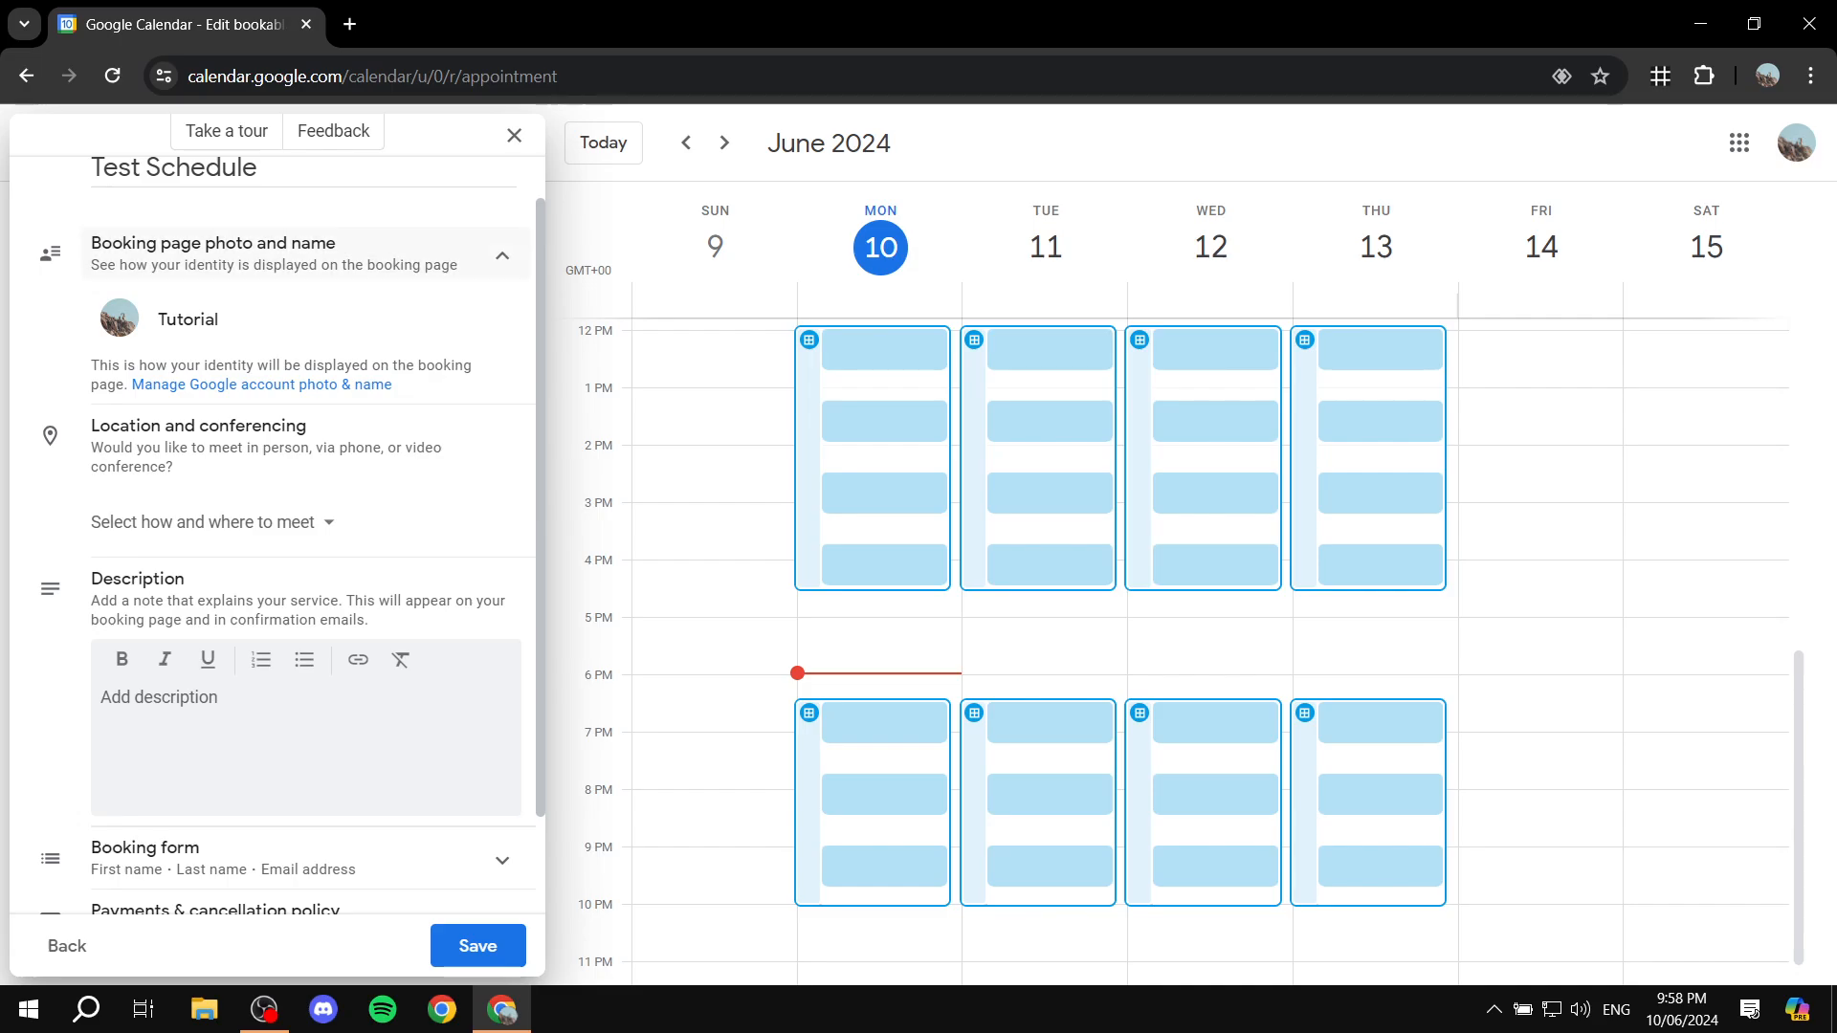
pyautogui.click(503, 255)
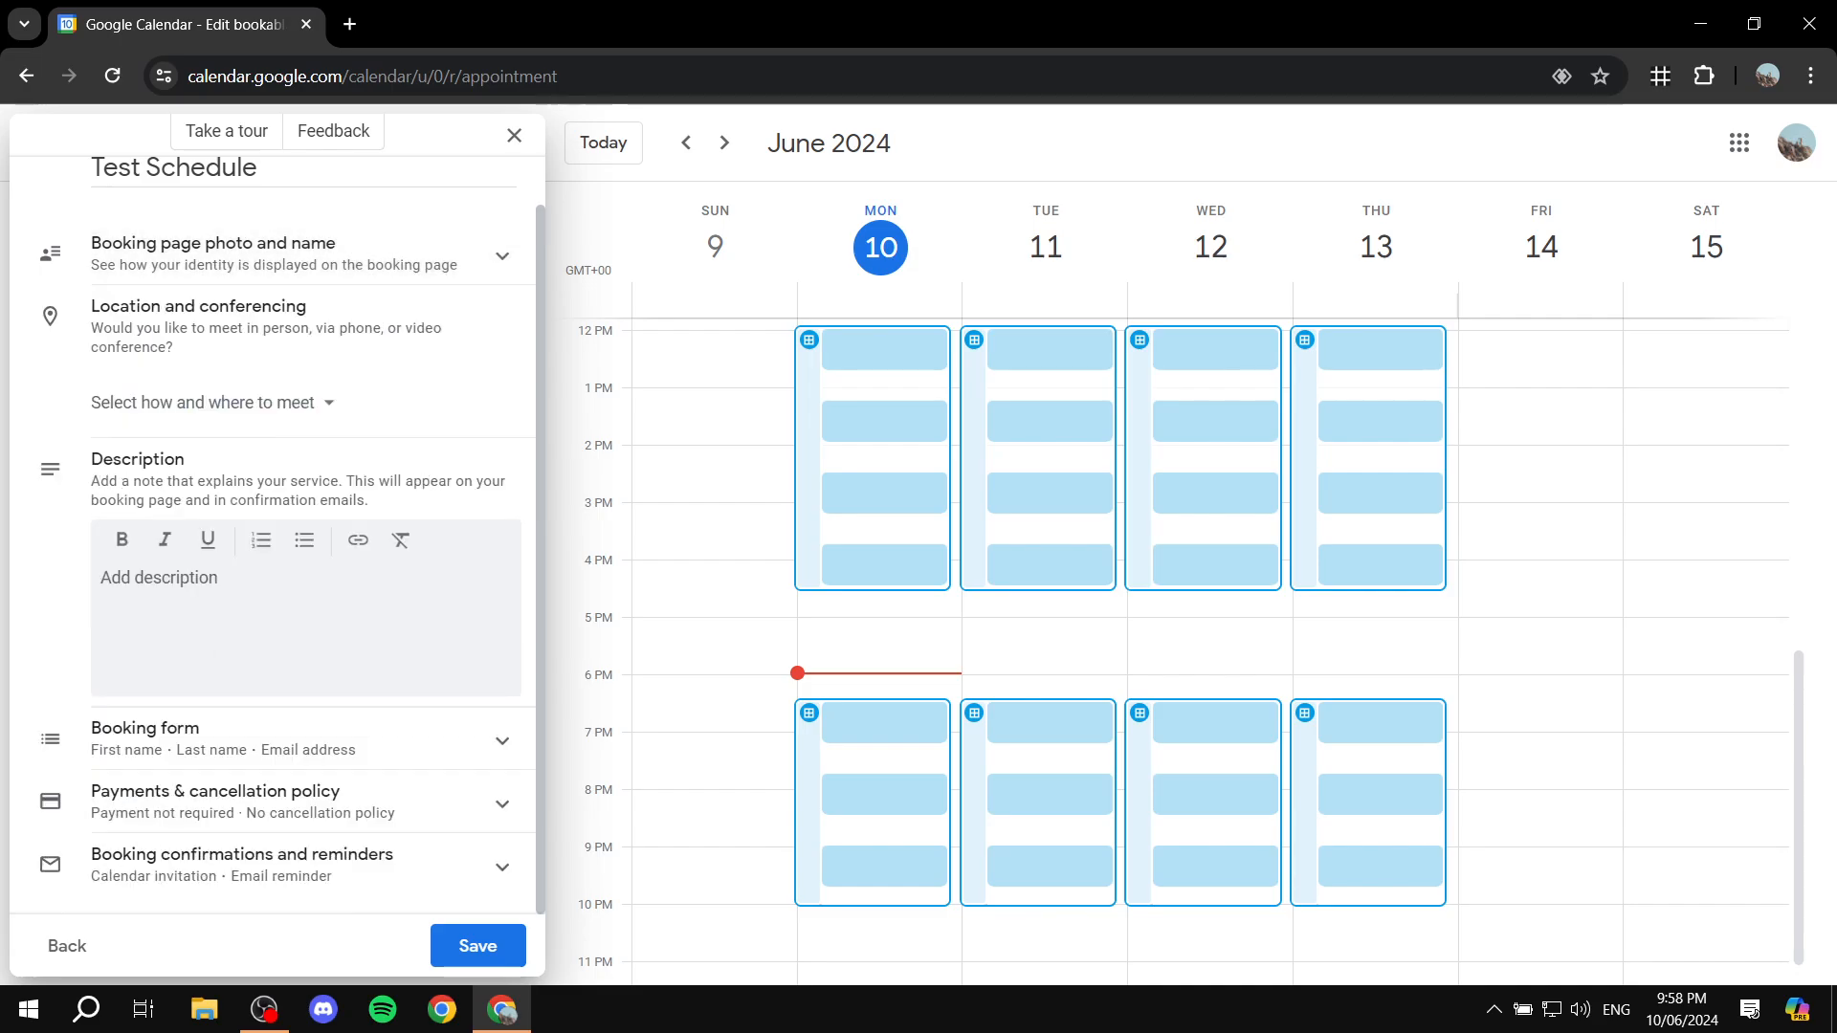
pyautogui.click(210, 402)
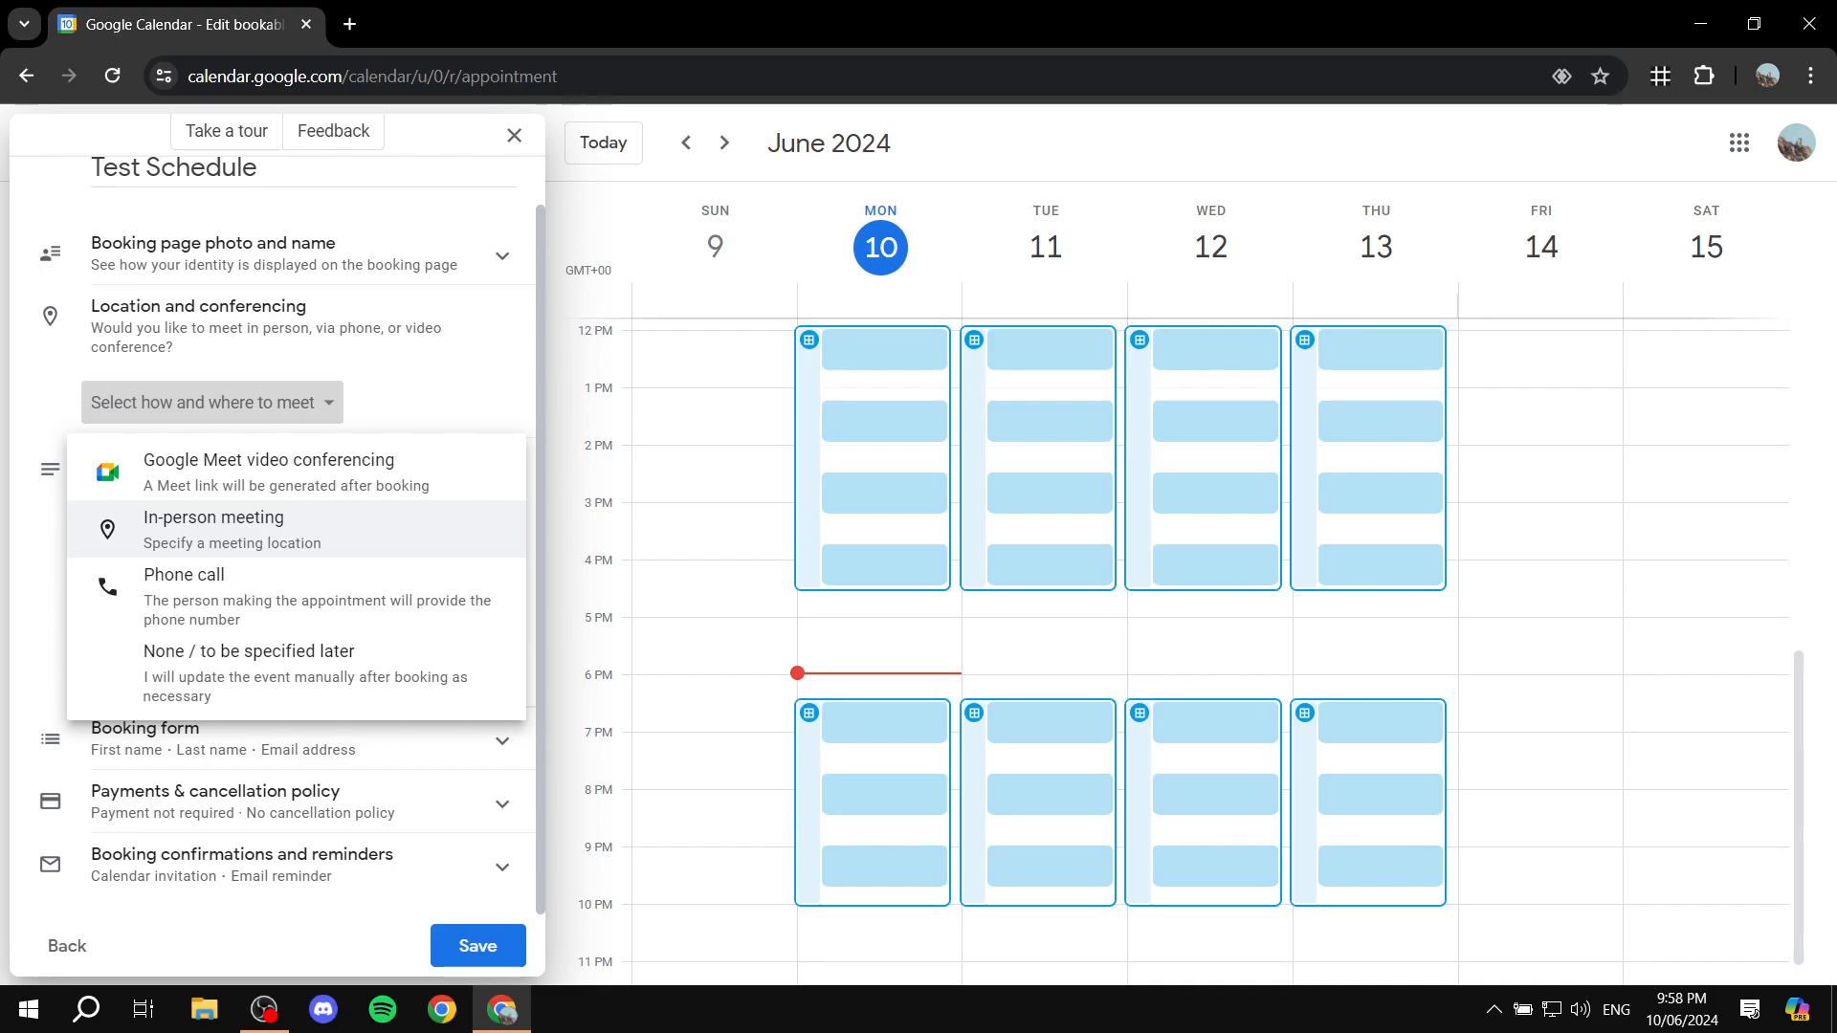
pyautogui.click(260, 473)
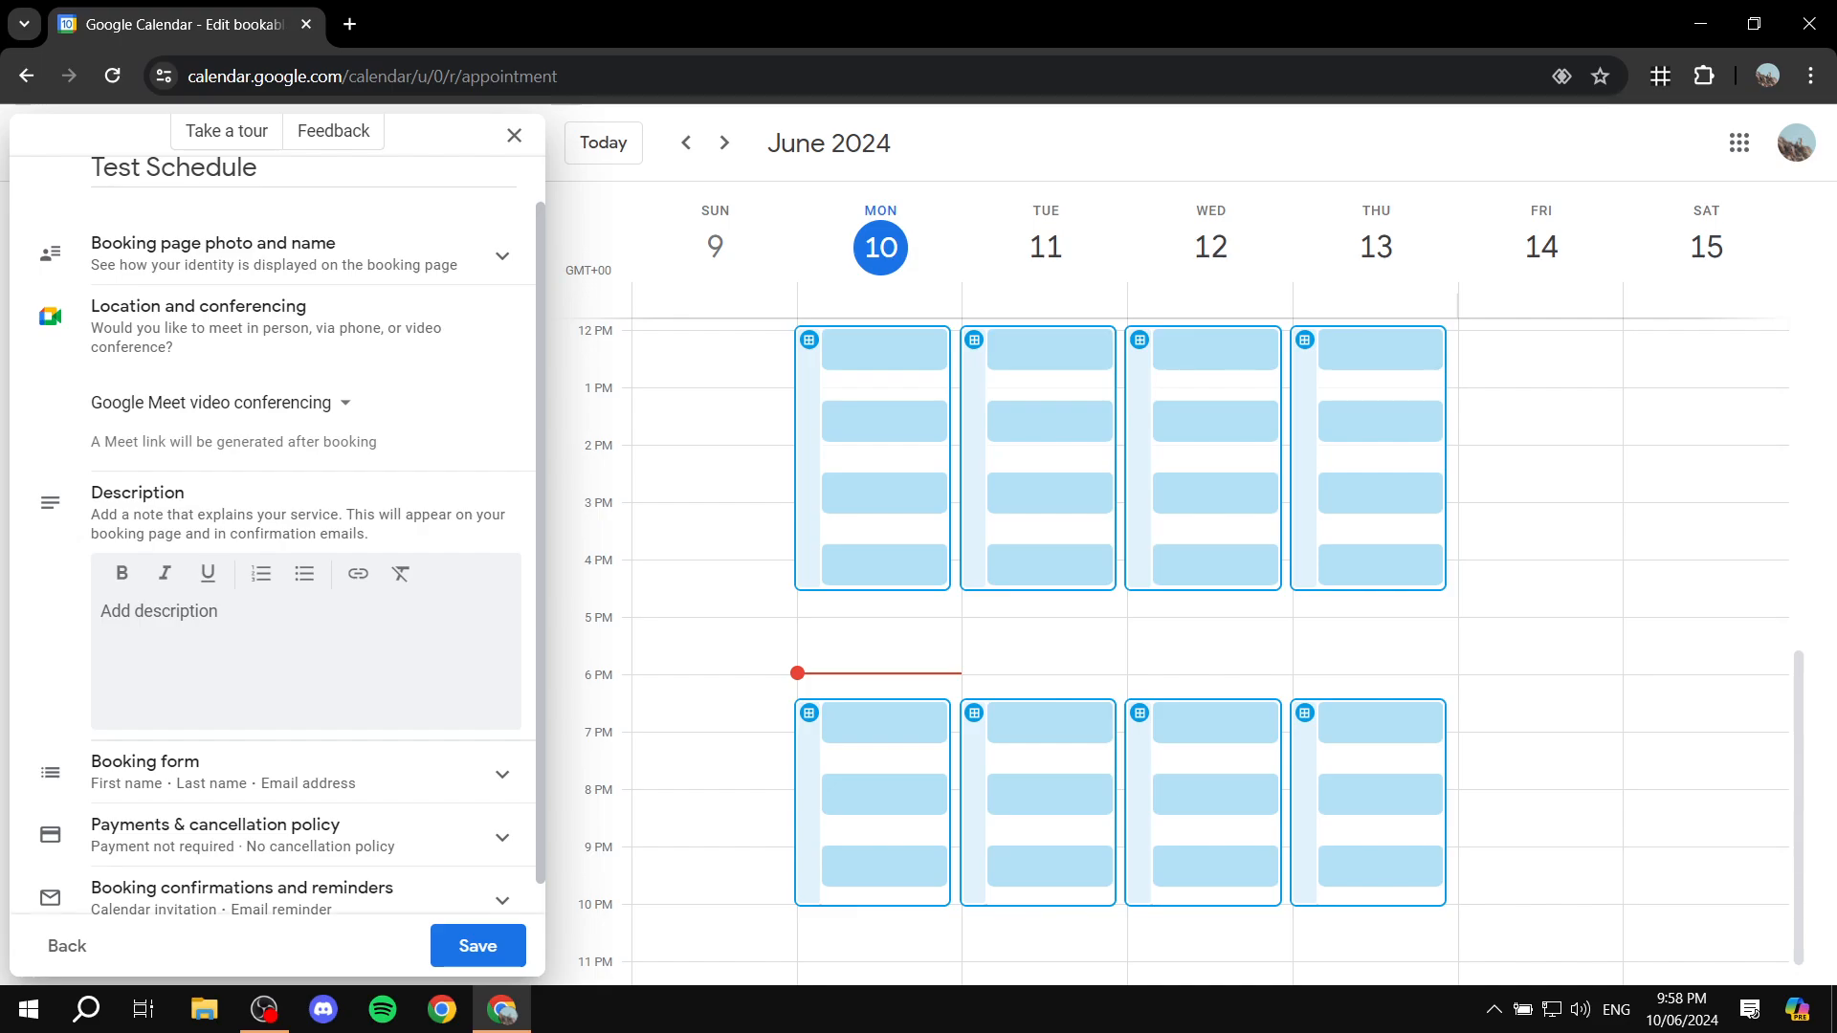
# Step: Enter "Test" as the booking page description
pyautogui.scroll(-1, 248, 612)
pyautogui.click(239, 607)
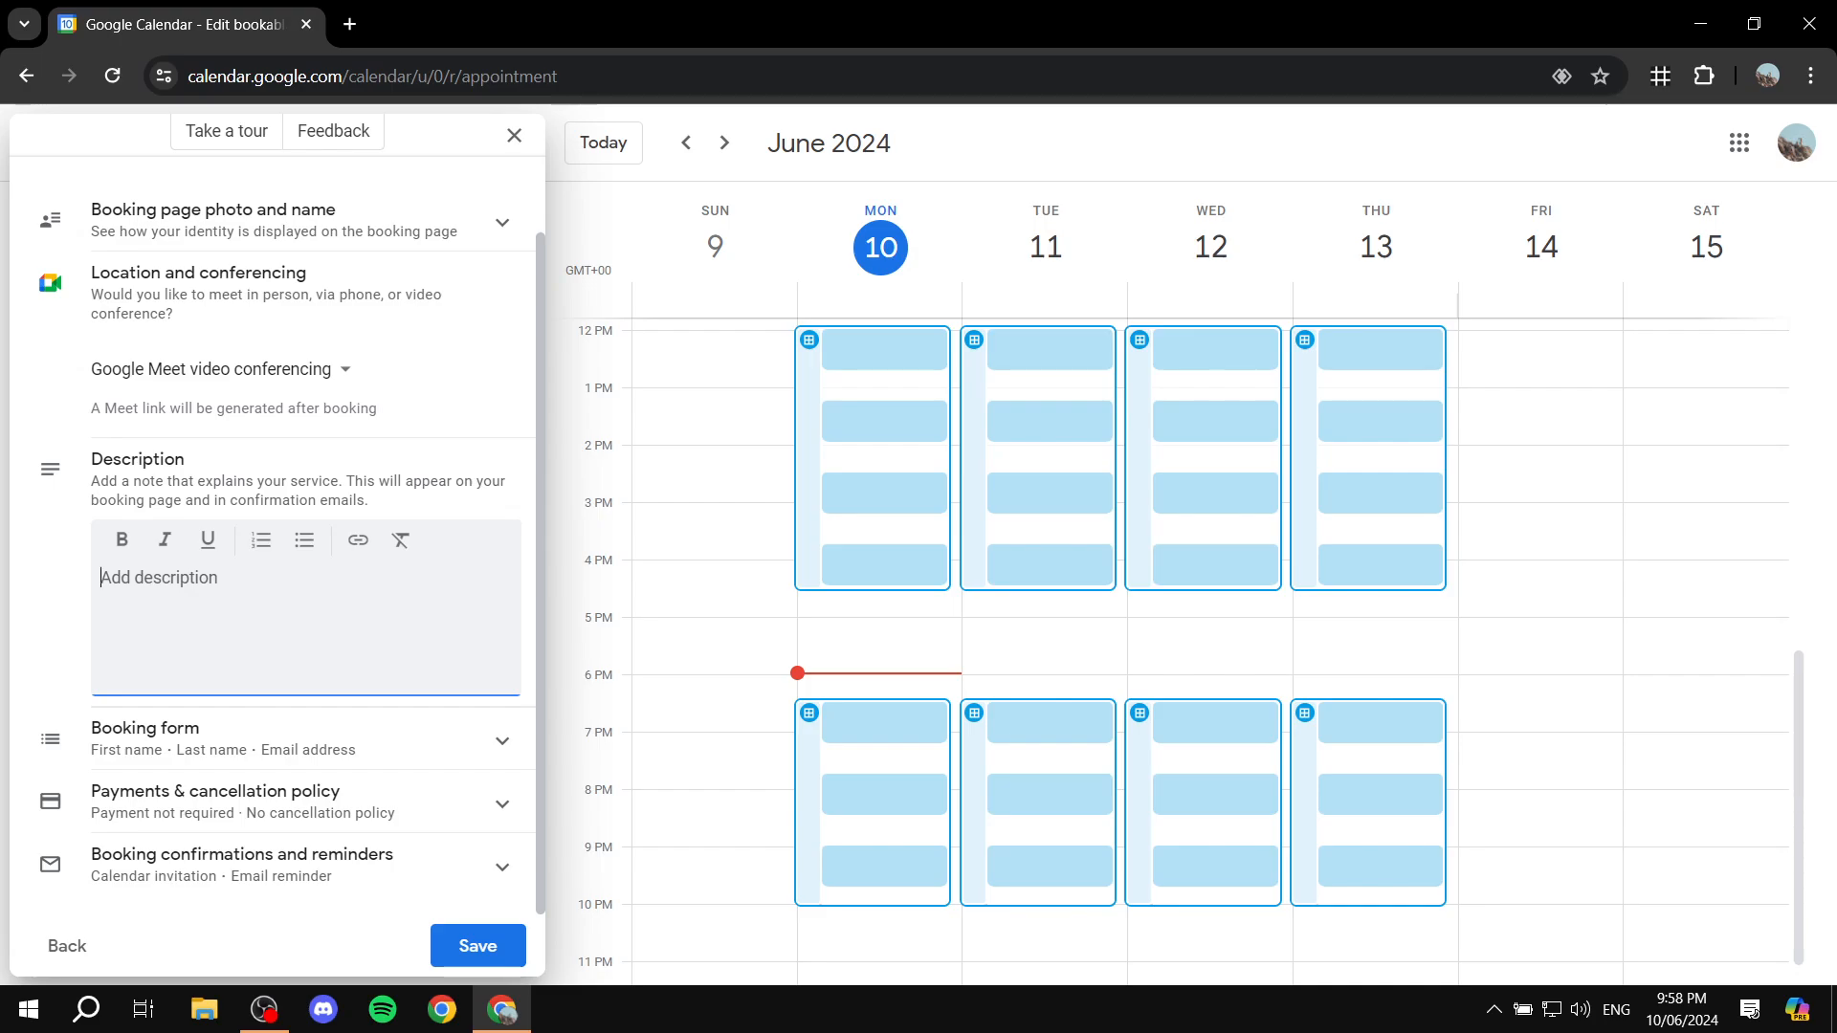
pyautogui.write('Test')
pyautogui.click(55, 583)
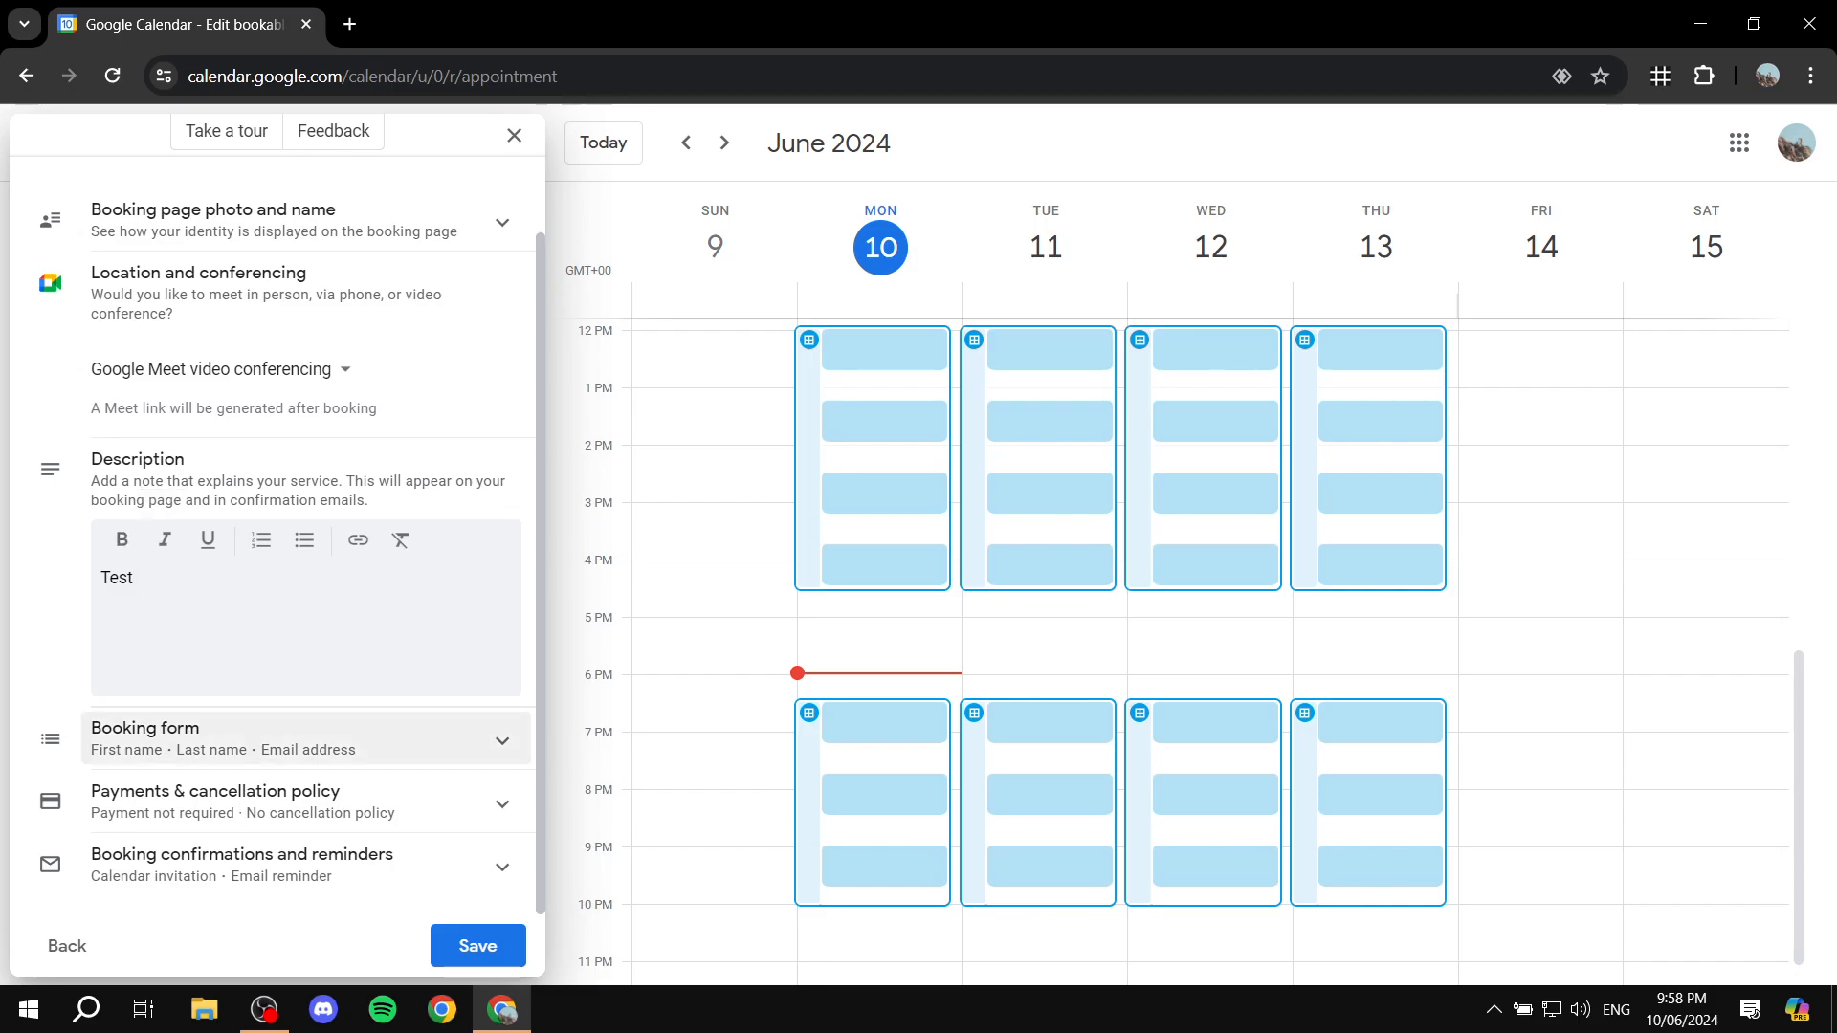
# Step: Expand the booking form settings and review the default fields people fill in to book an appointment
pyautogui.click(306, 739)
pyautogui.scroll(4, 306, 670)
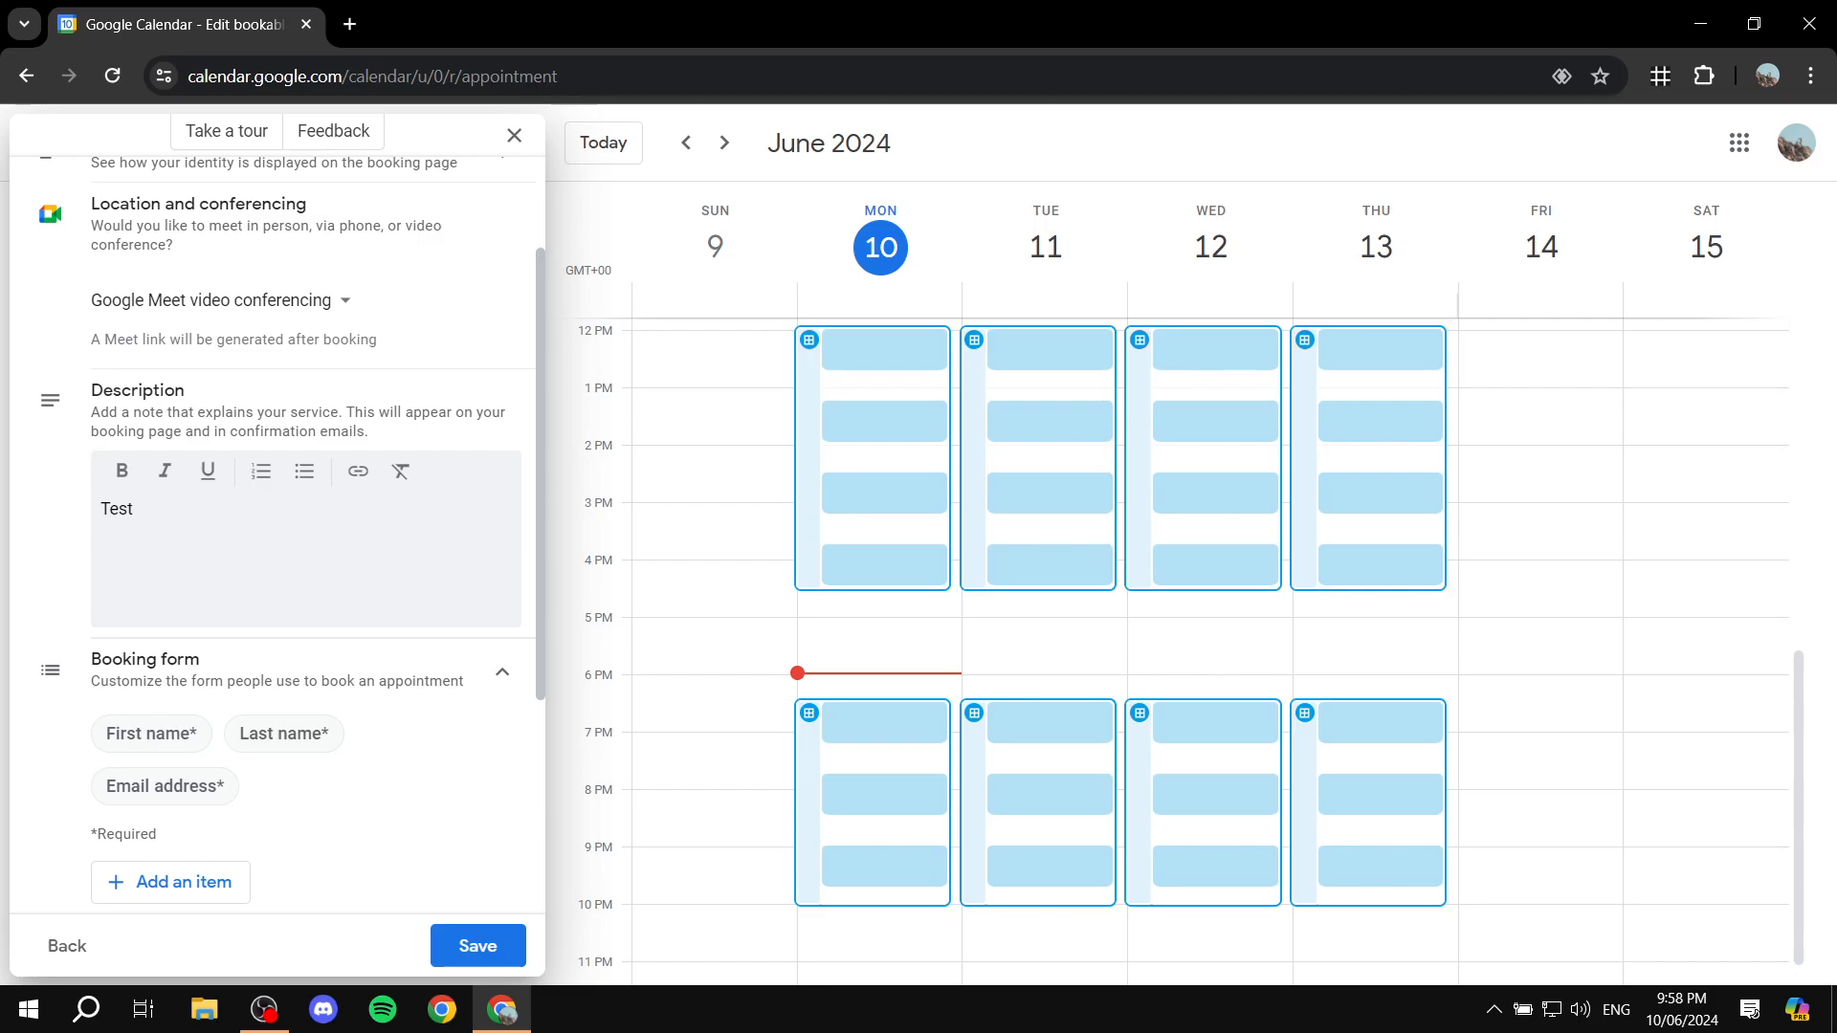
pyautogui.scroll(-3, 278, 536)
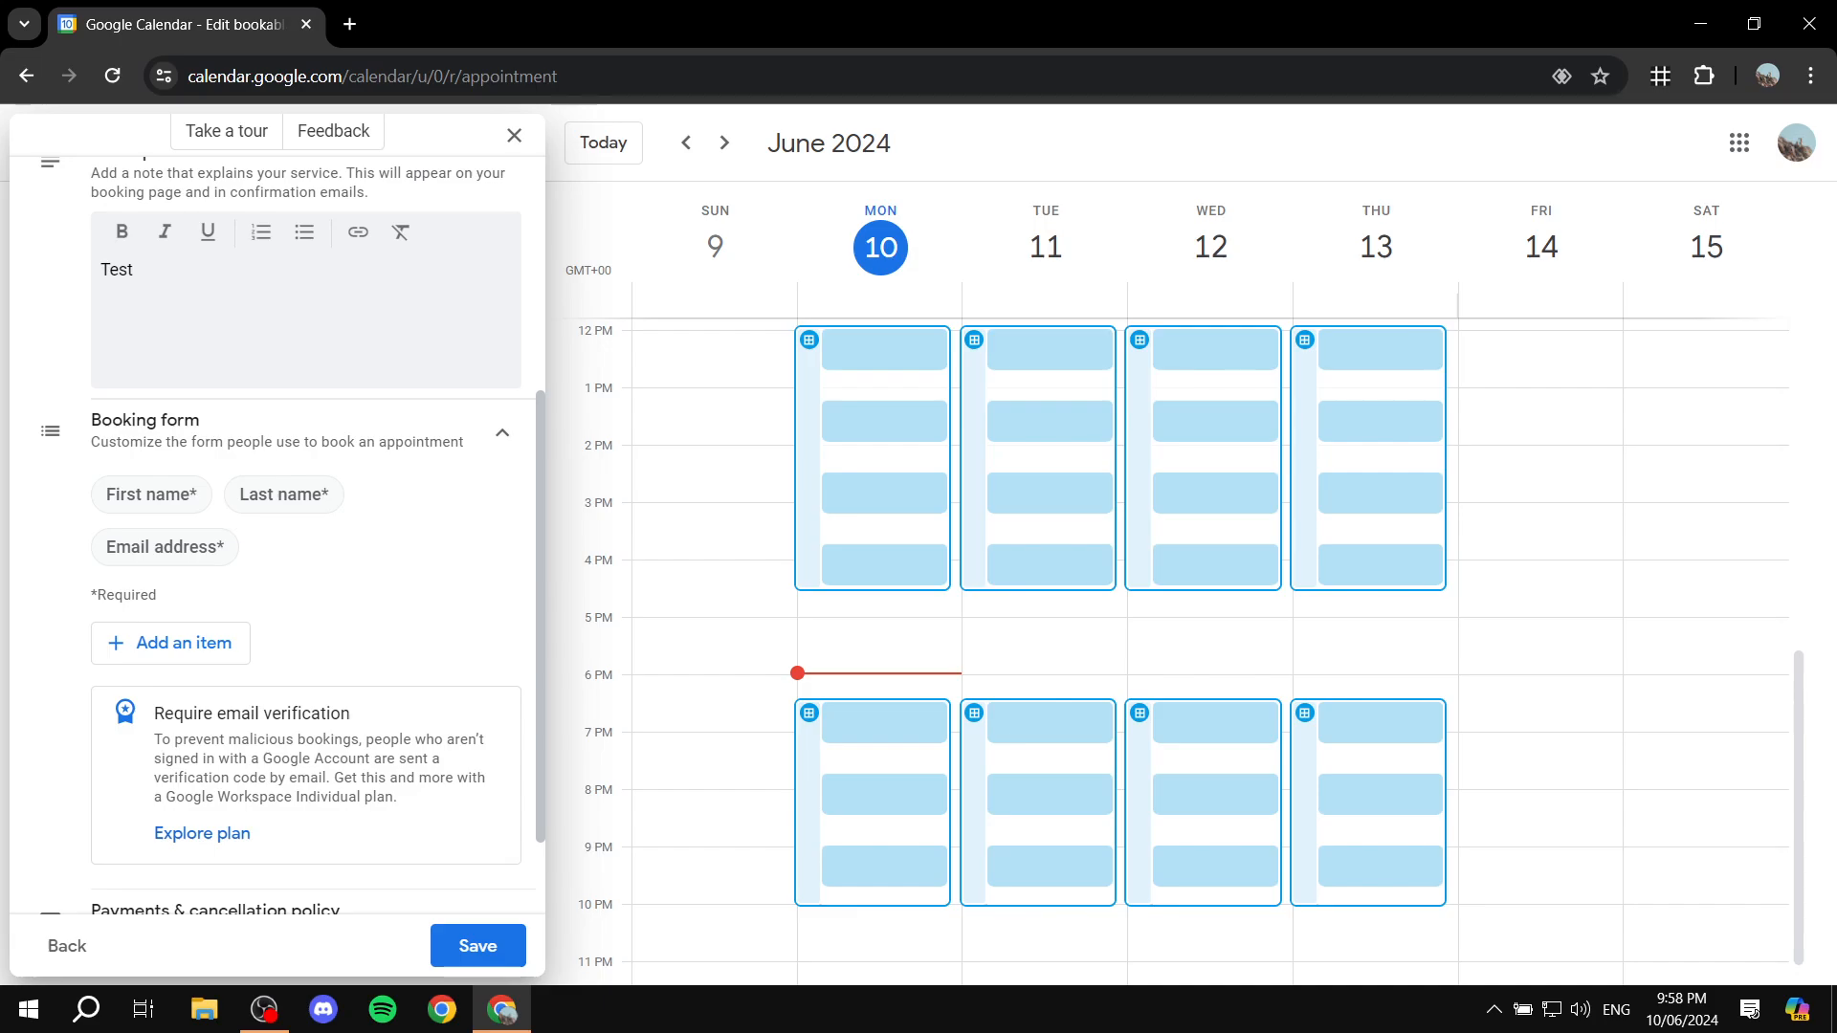
pyautogui.moveTo(106, 494); pyautogui.dragTo(224, 548)
pyautogui.click(306, 555)
# Step: Add a required custom item named "Question 1" to the booking form and collapse the form settings
pyautogui.click(170, 642)
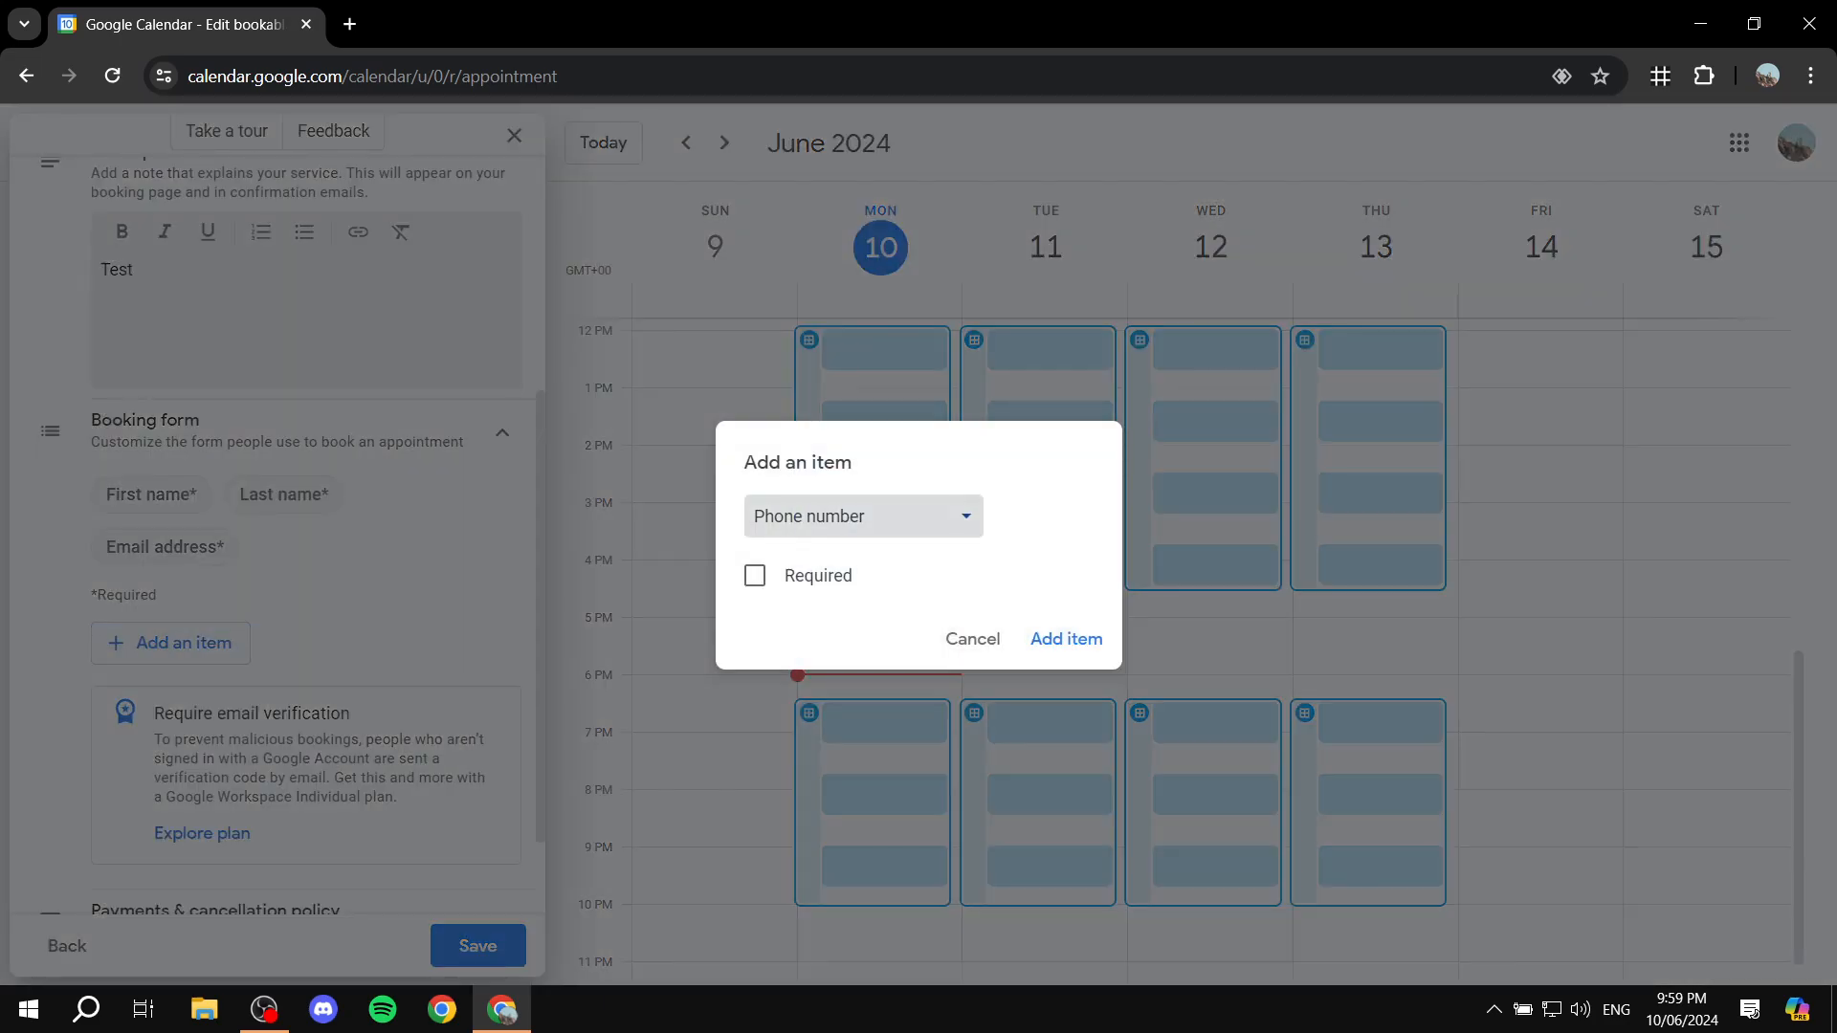
pyautogui.click(863, 516)
pyautogui.click(861, 612)
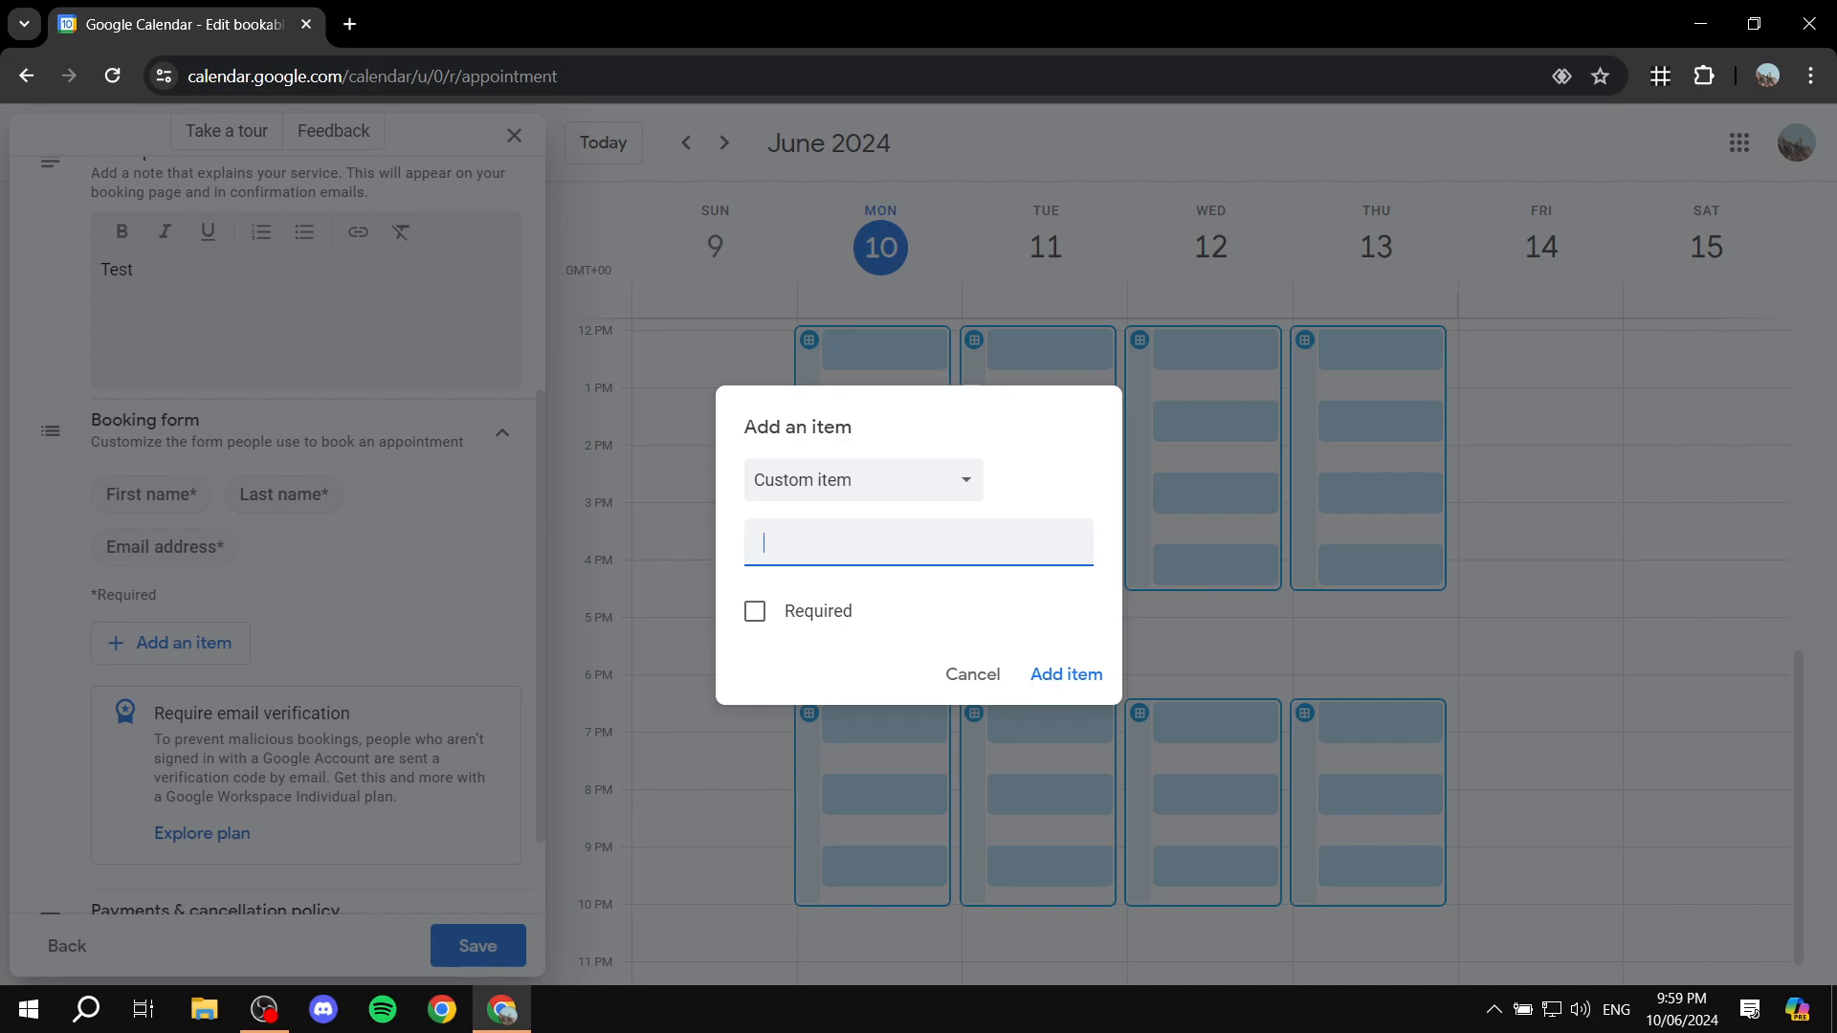
pyautogui.write('Question 1')
pyautogui.click(755, 611)
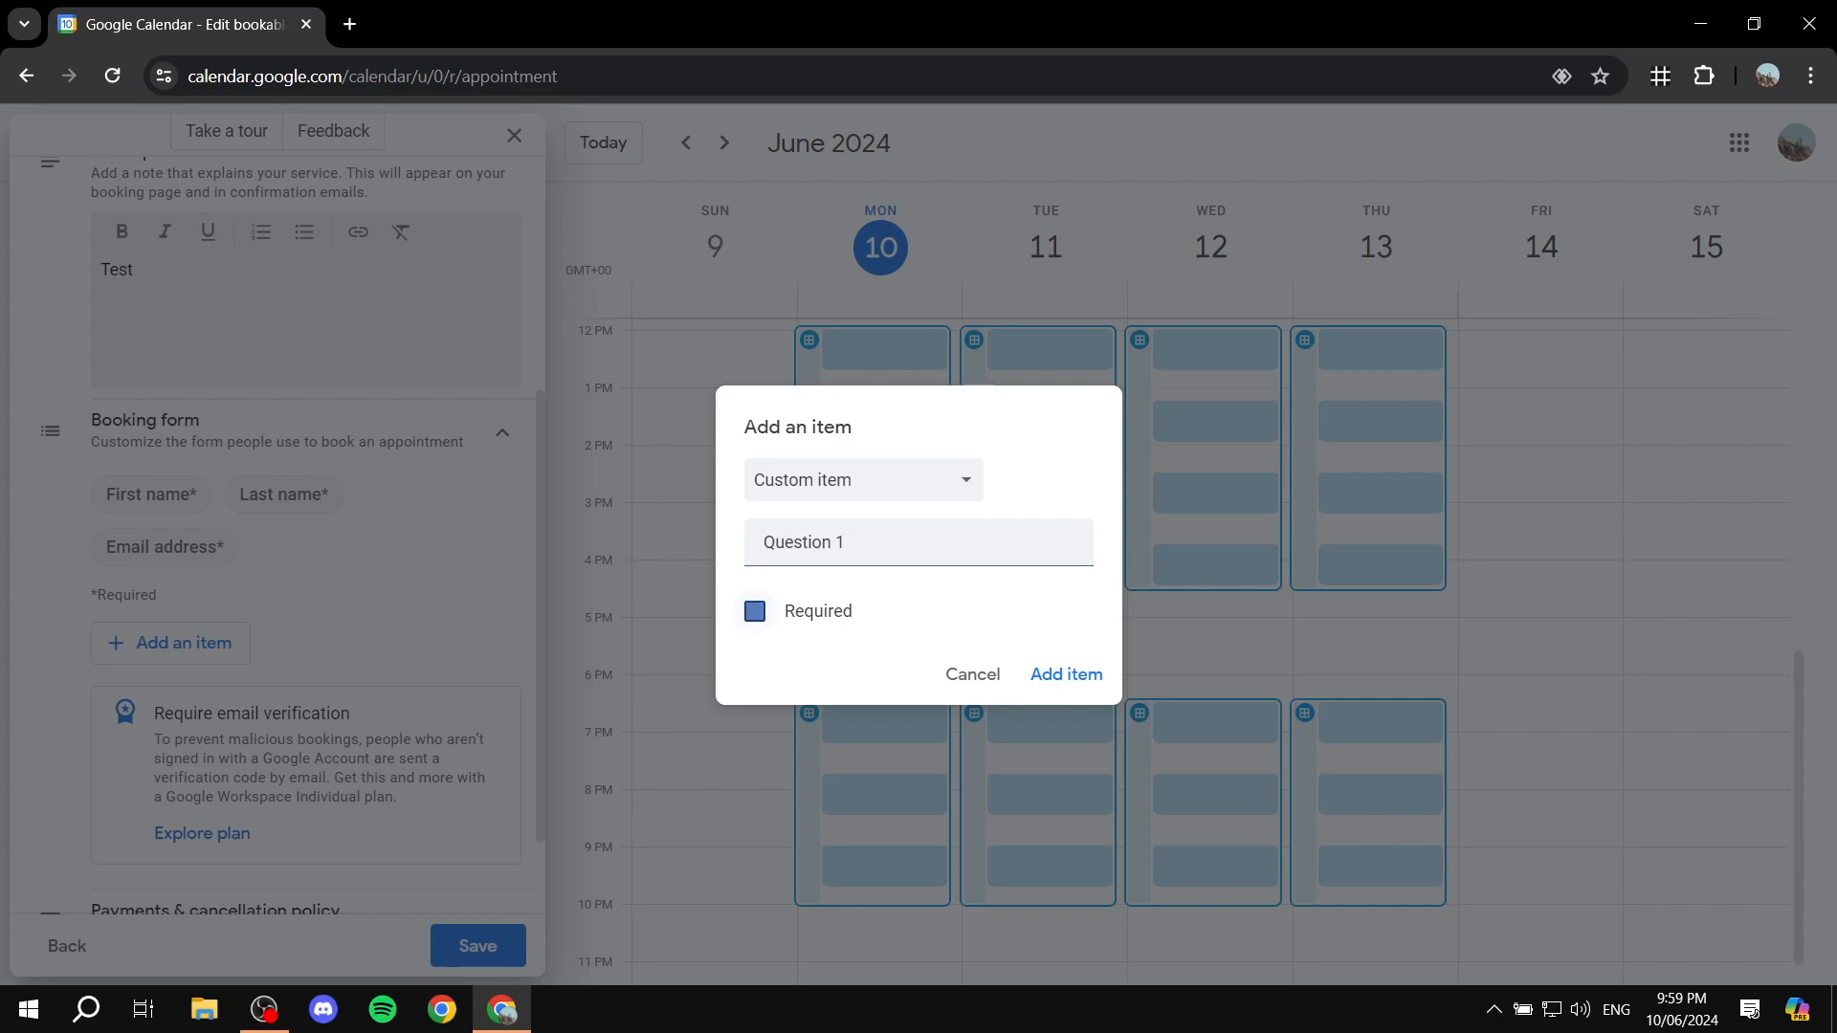
pyautogui.click(1066, 674)
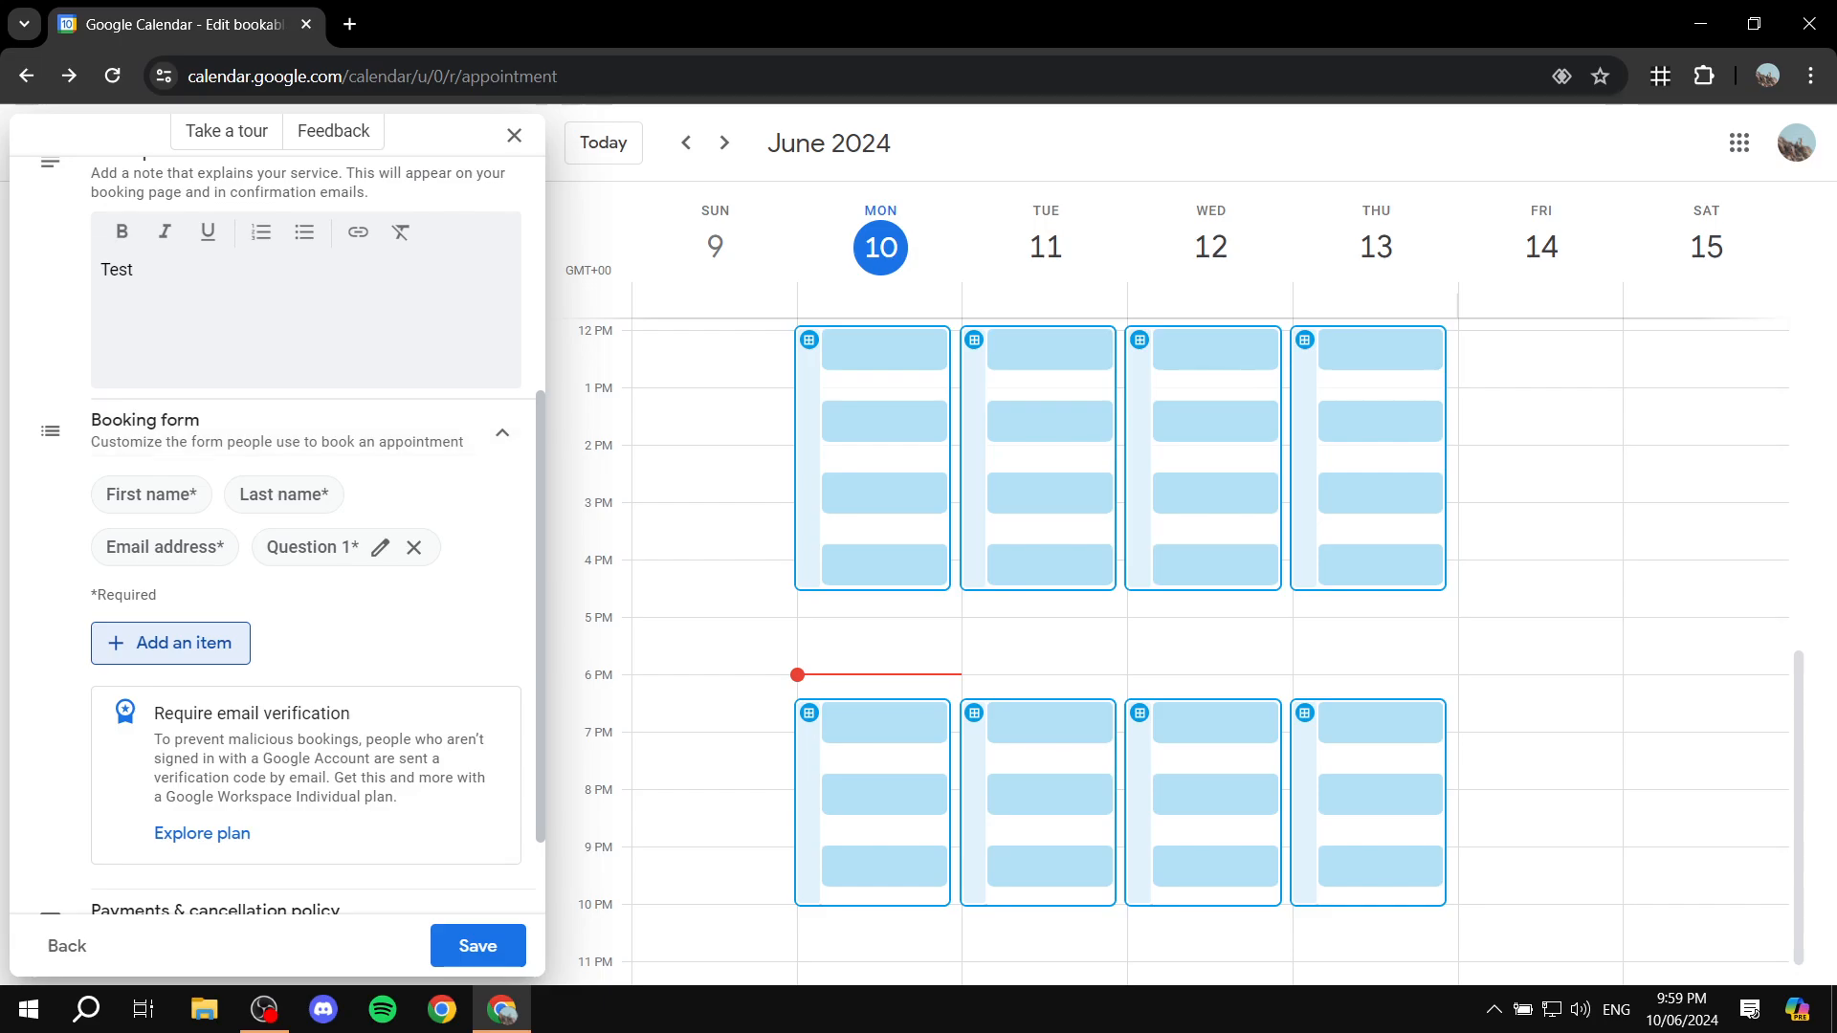
pyautogui.scroll(-2, 277, 536)
pyautogui.click(412, 321)
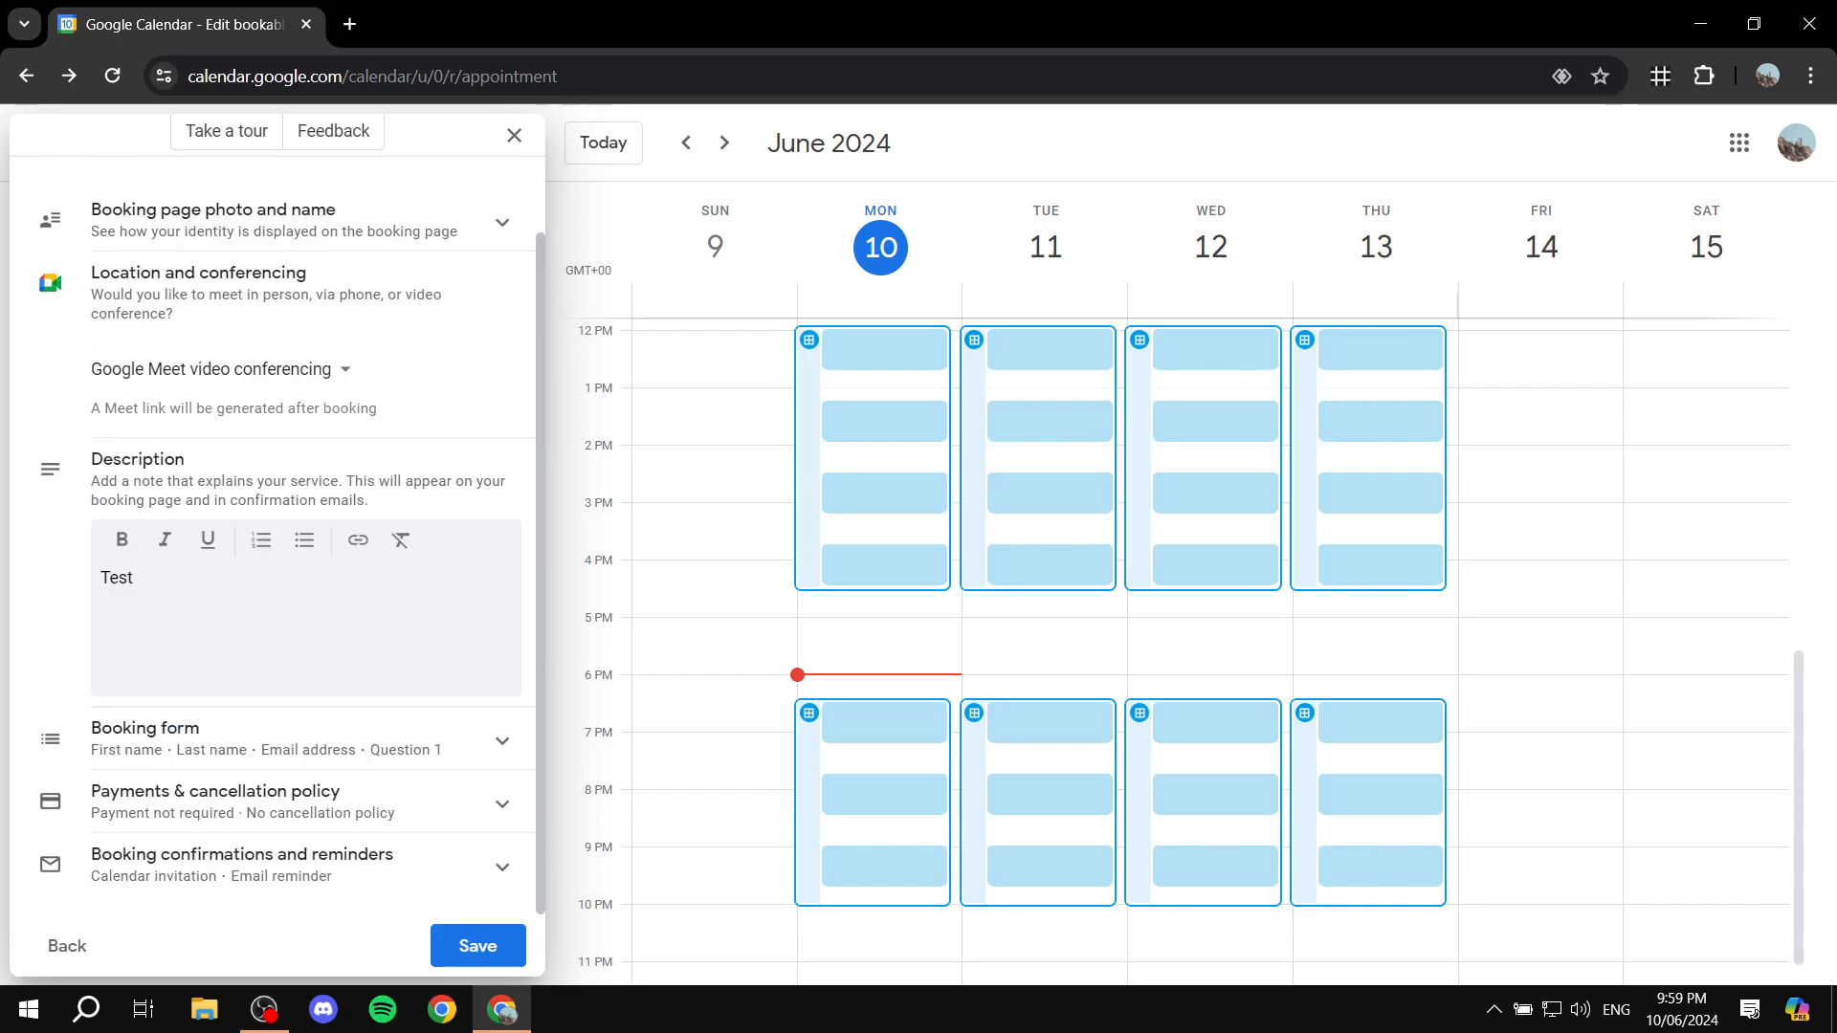
# Step: Check the payments and cancellation policy and the booking confirmations and reminders, and save the appointment schedule
pyautogui.click(287, 802)
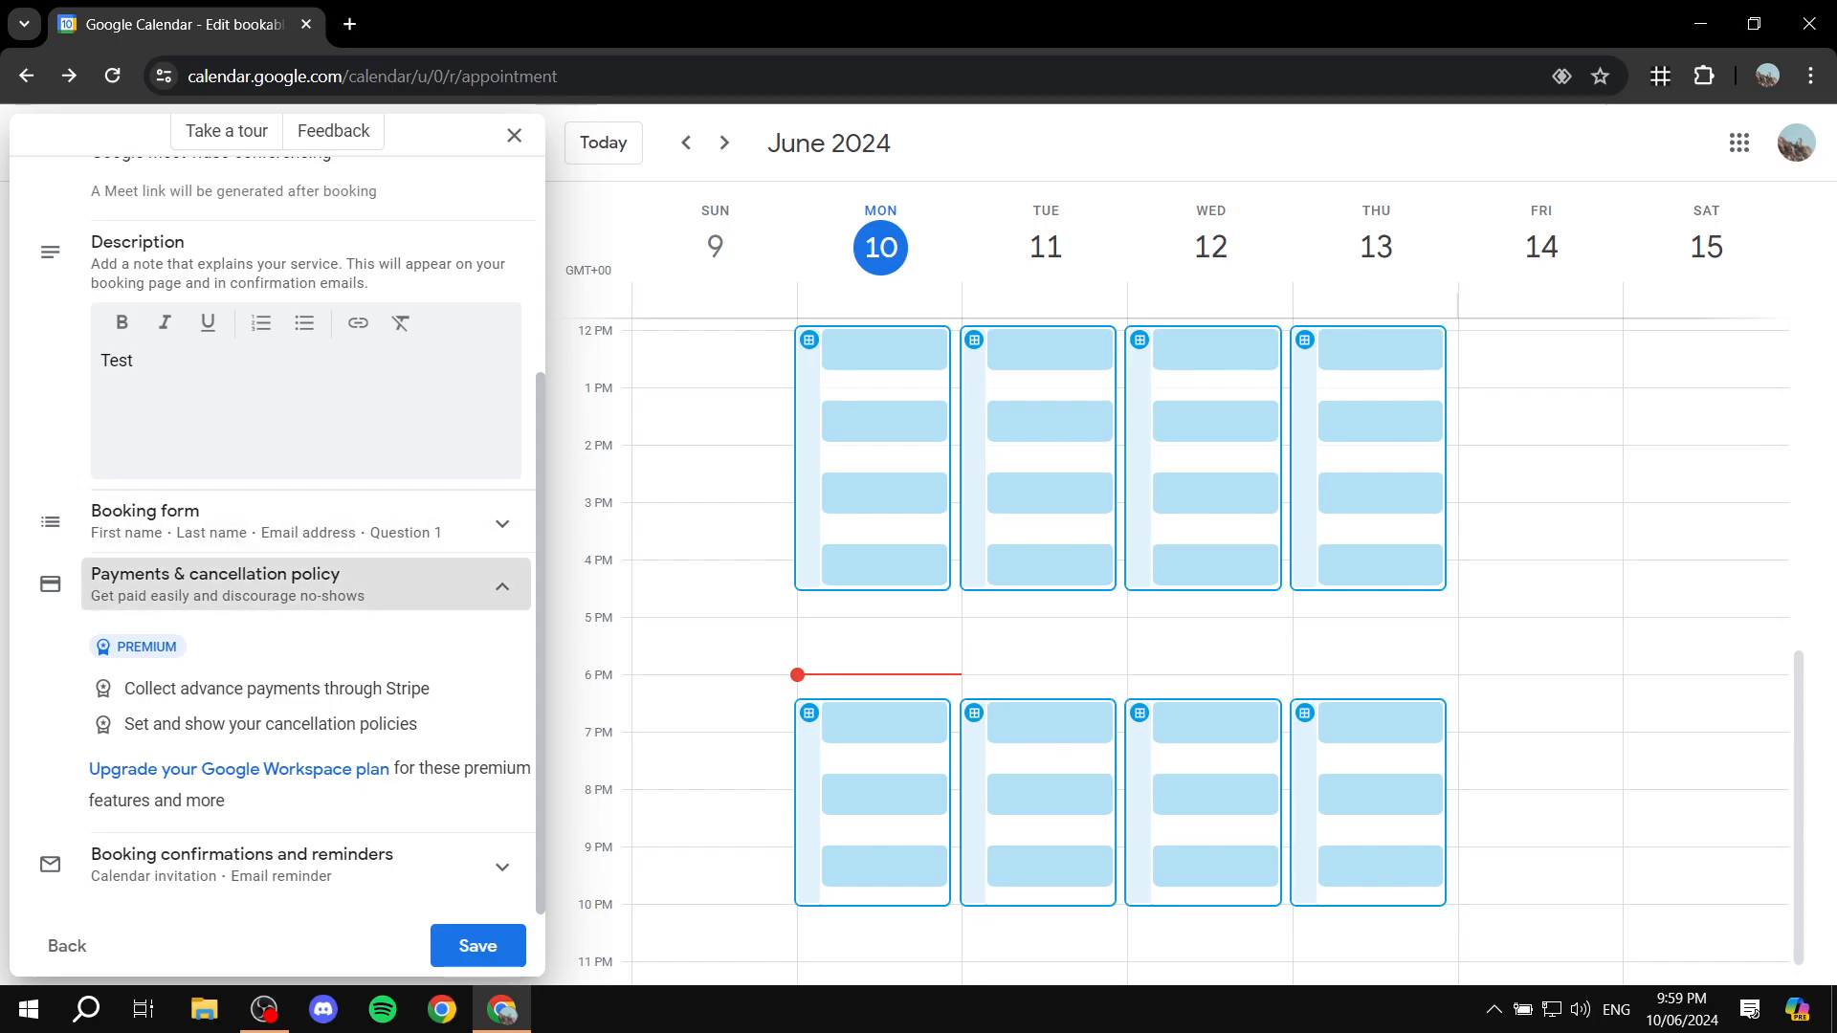
pyautogui.click(306, 585)
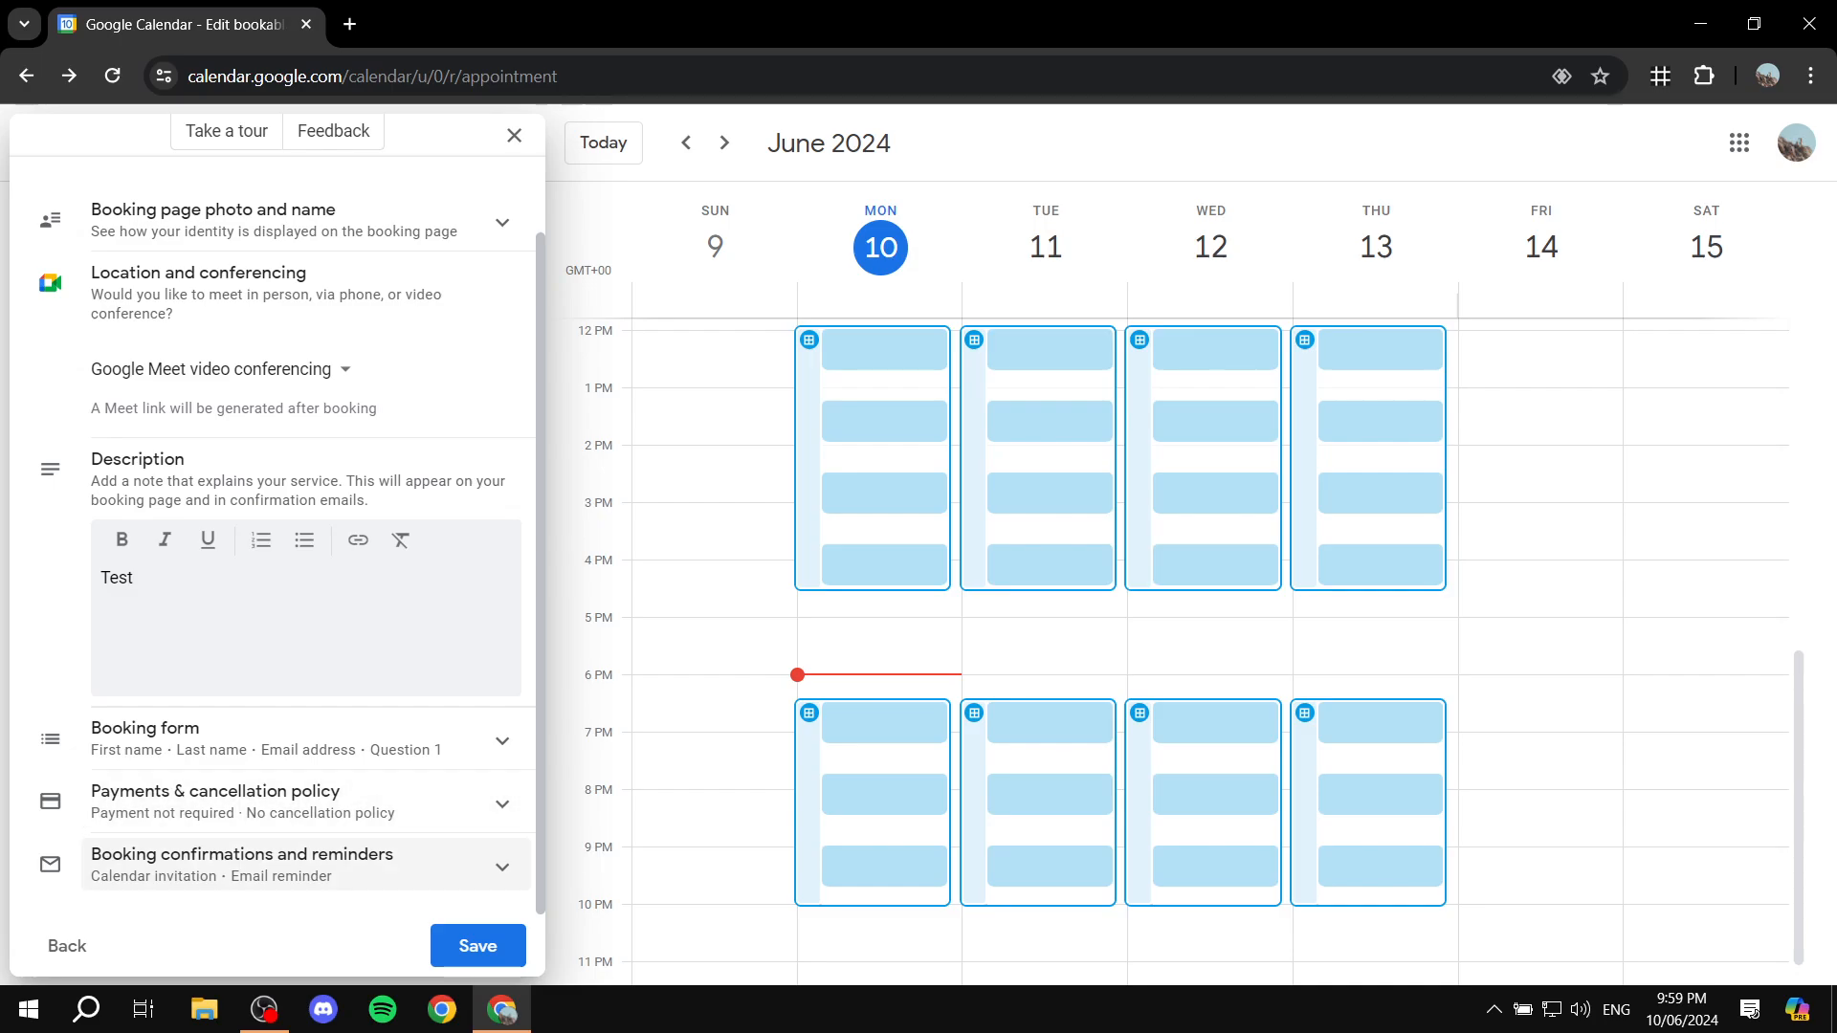
pyautogui.click(306, 865)
pyautogui.scroll(-3, 358, 541)
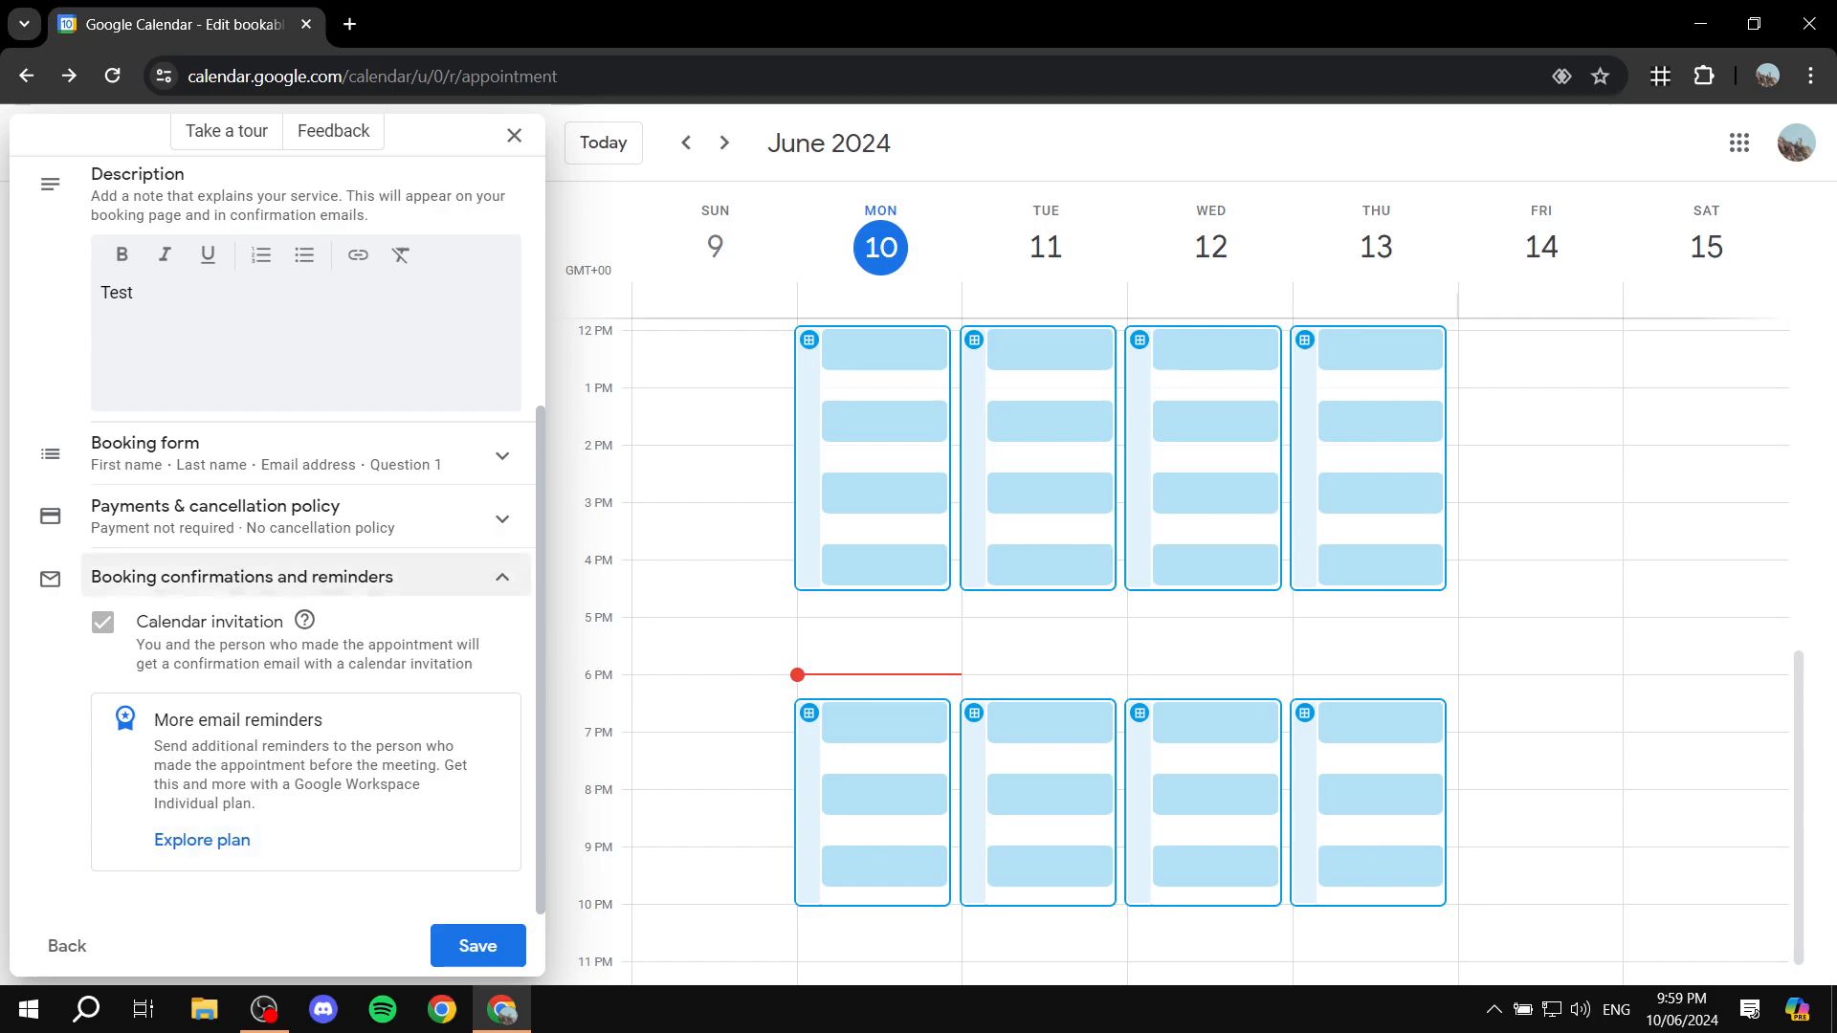
pyautogui.click(306, 577)
pyautogui.scroll(2, 306, 574)
pyautogui.scroll(-1, 306, 574)
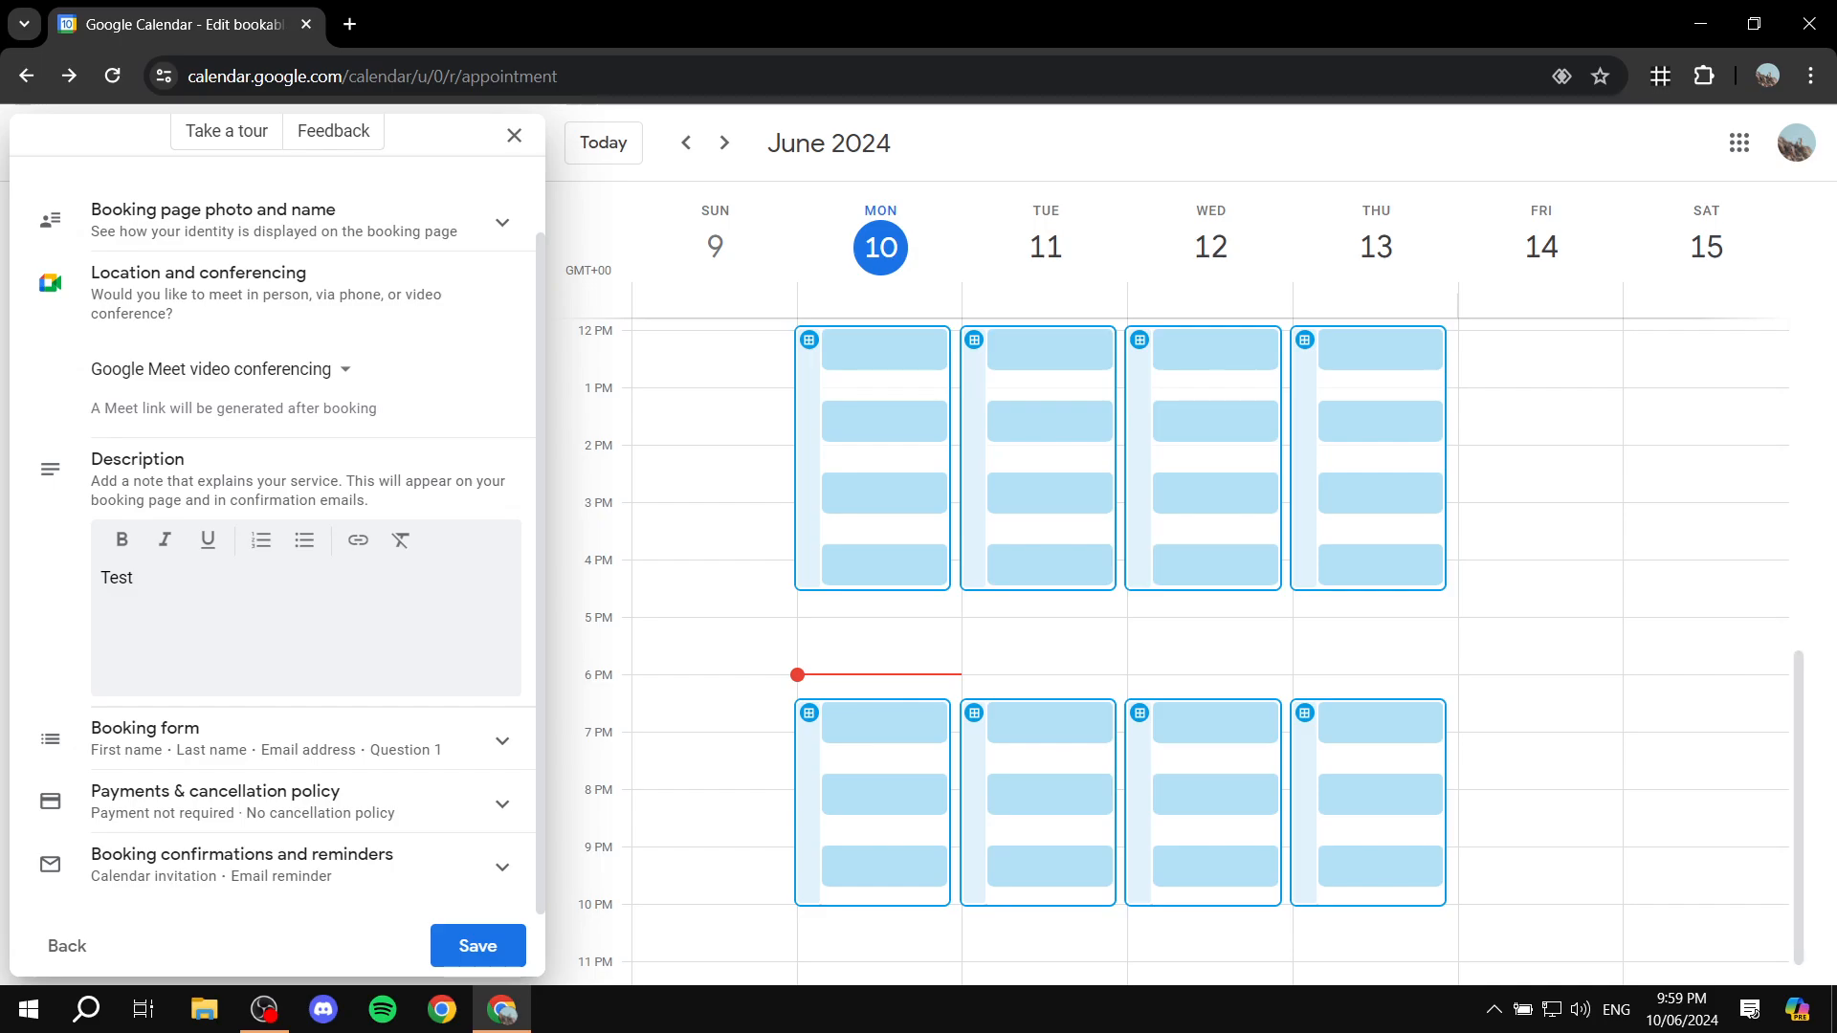
pyautogui.click(477, 945)
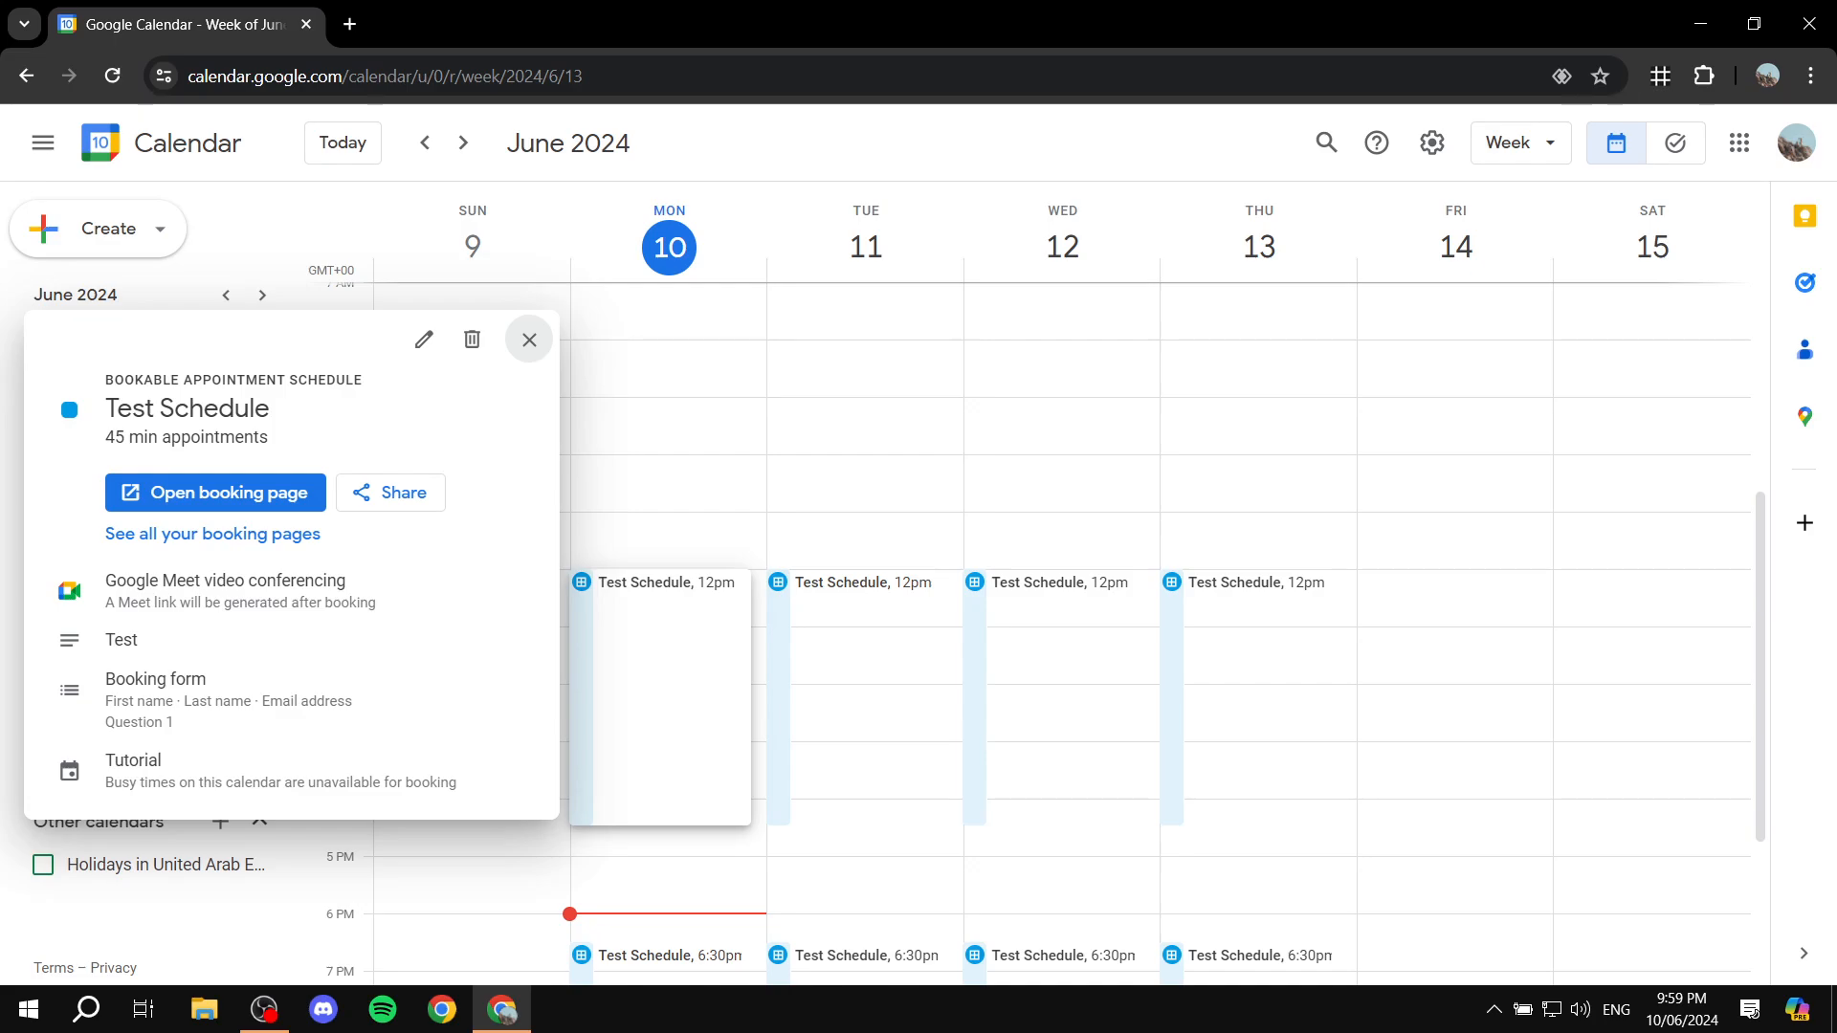
# Step: Review the link and website embed options for sharing the Test Schedule booking page, and close the sharing dialog
pyautogui.click(390, 492)
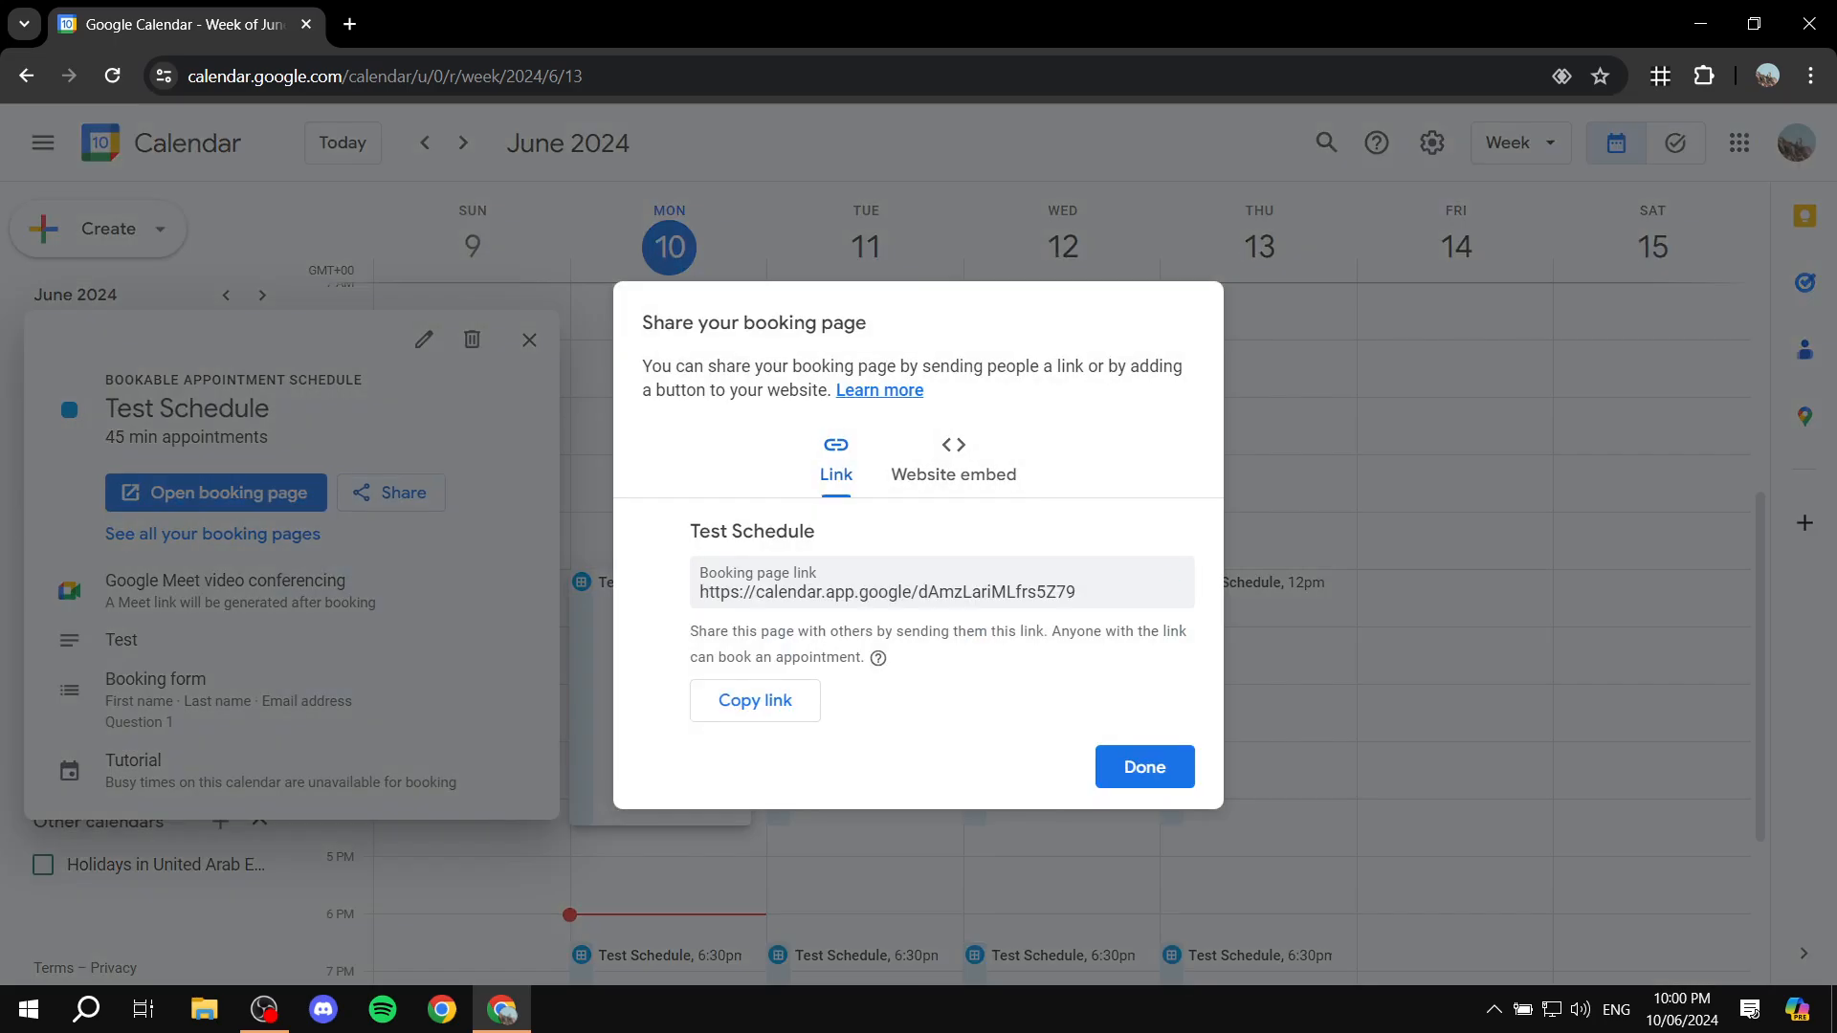
pyautogui.moveTo(1078, 593); pyautogui.dragTo(696, 572)
pyautogui.click(841, 538)
pyautogui.click(953, 459)
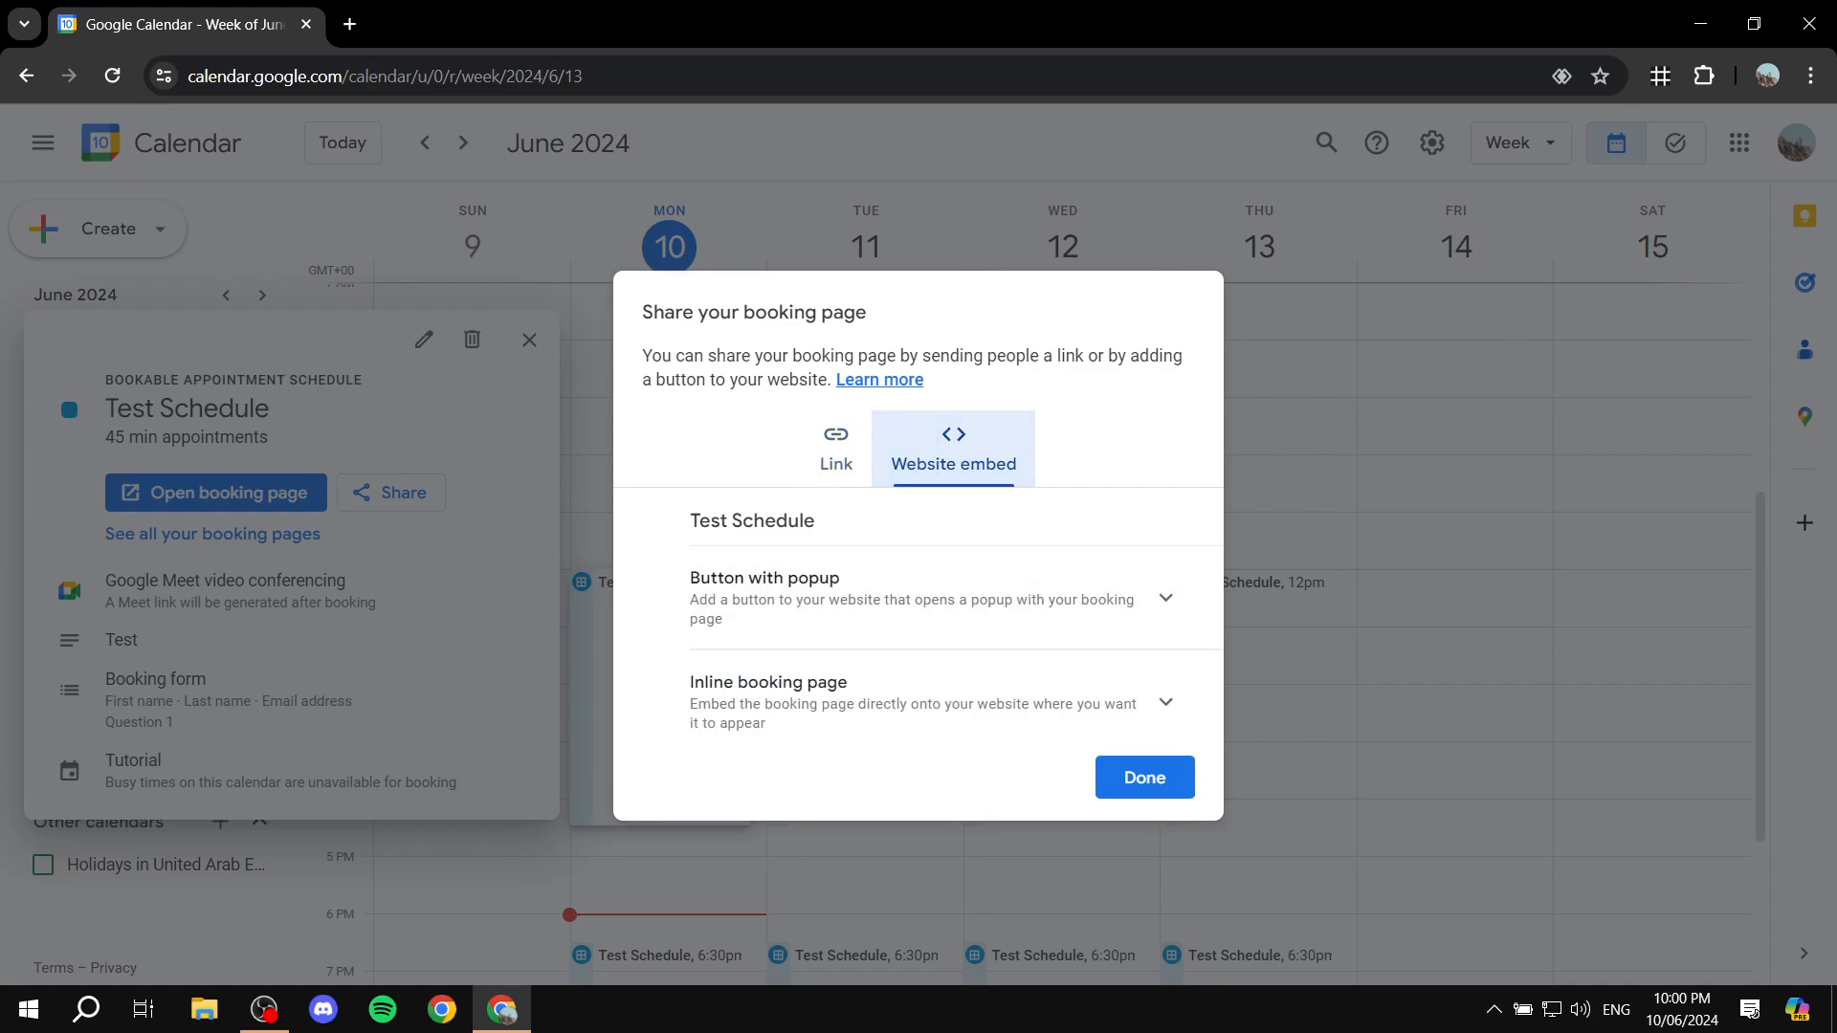
pyautogui.click(836, 450)
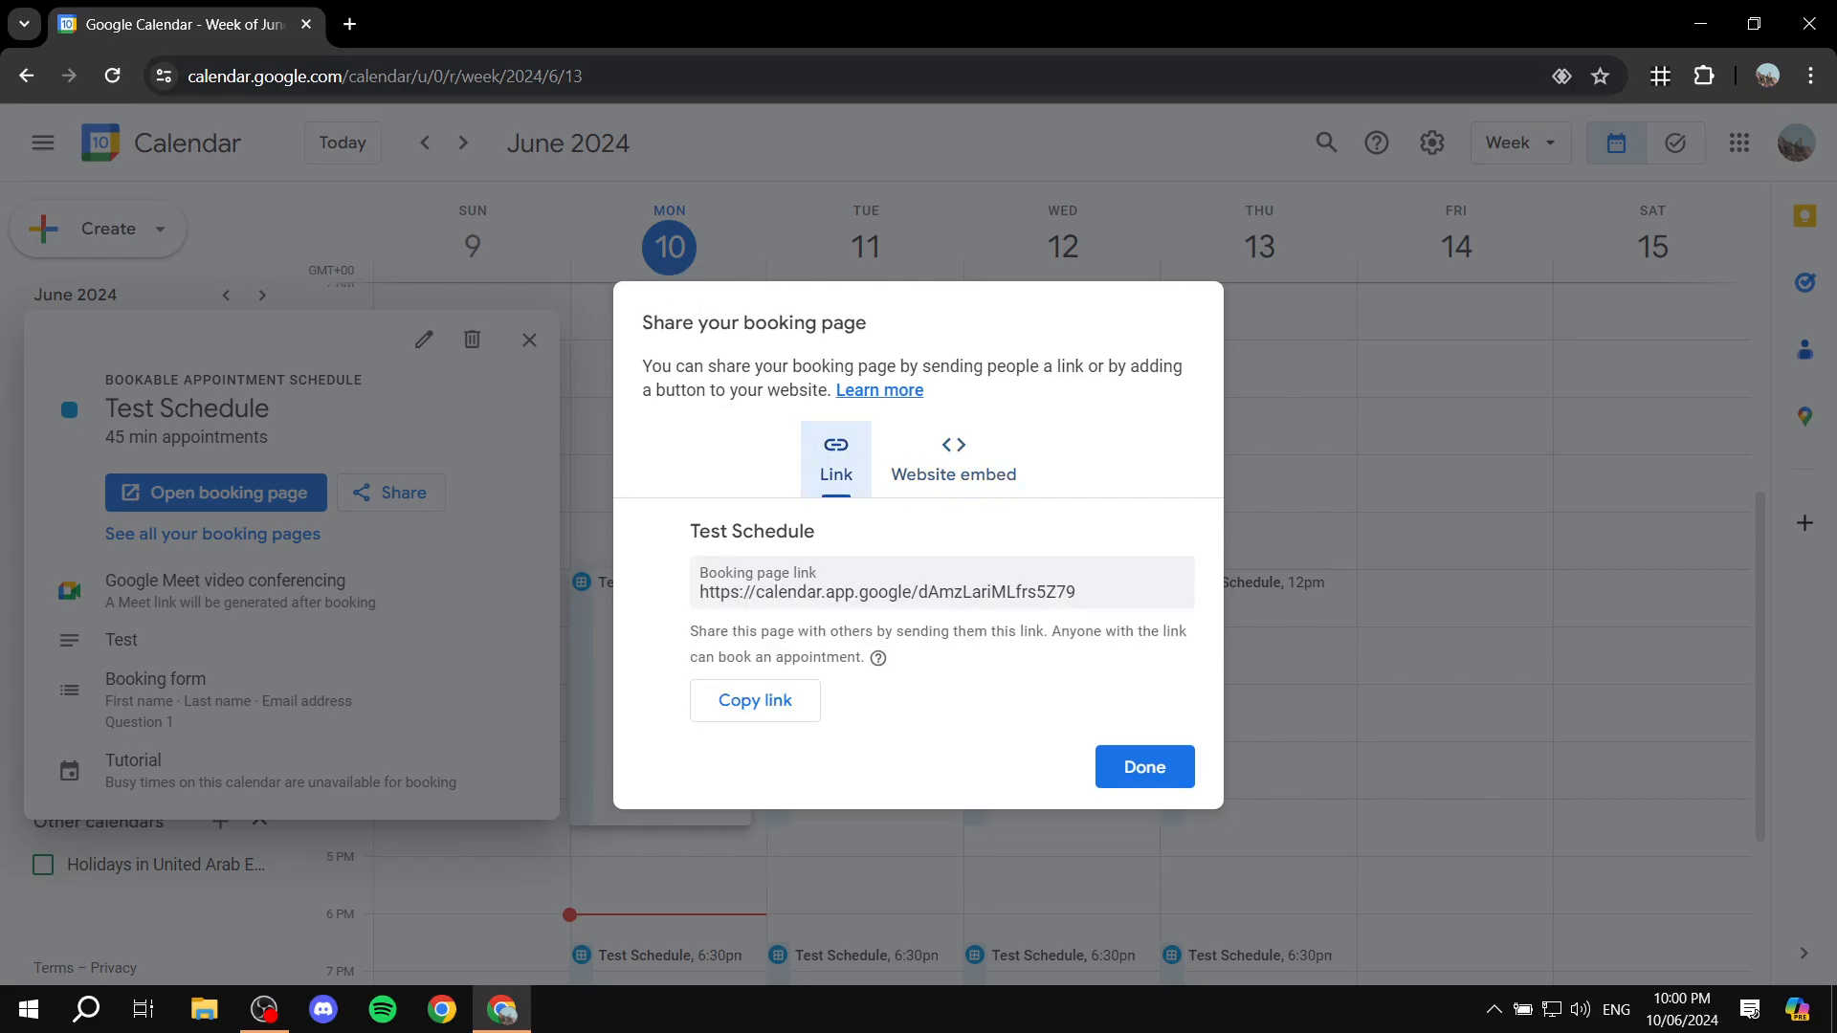
pyautogui.click(1145, 767)
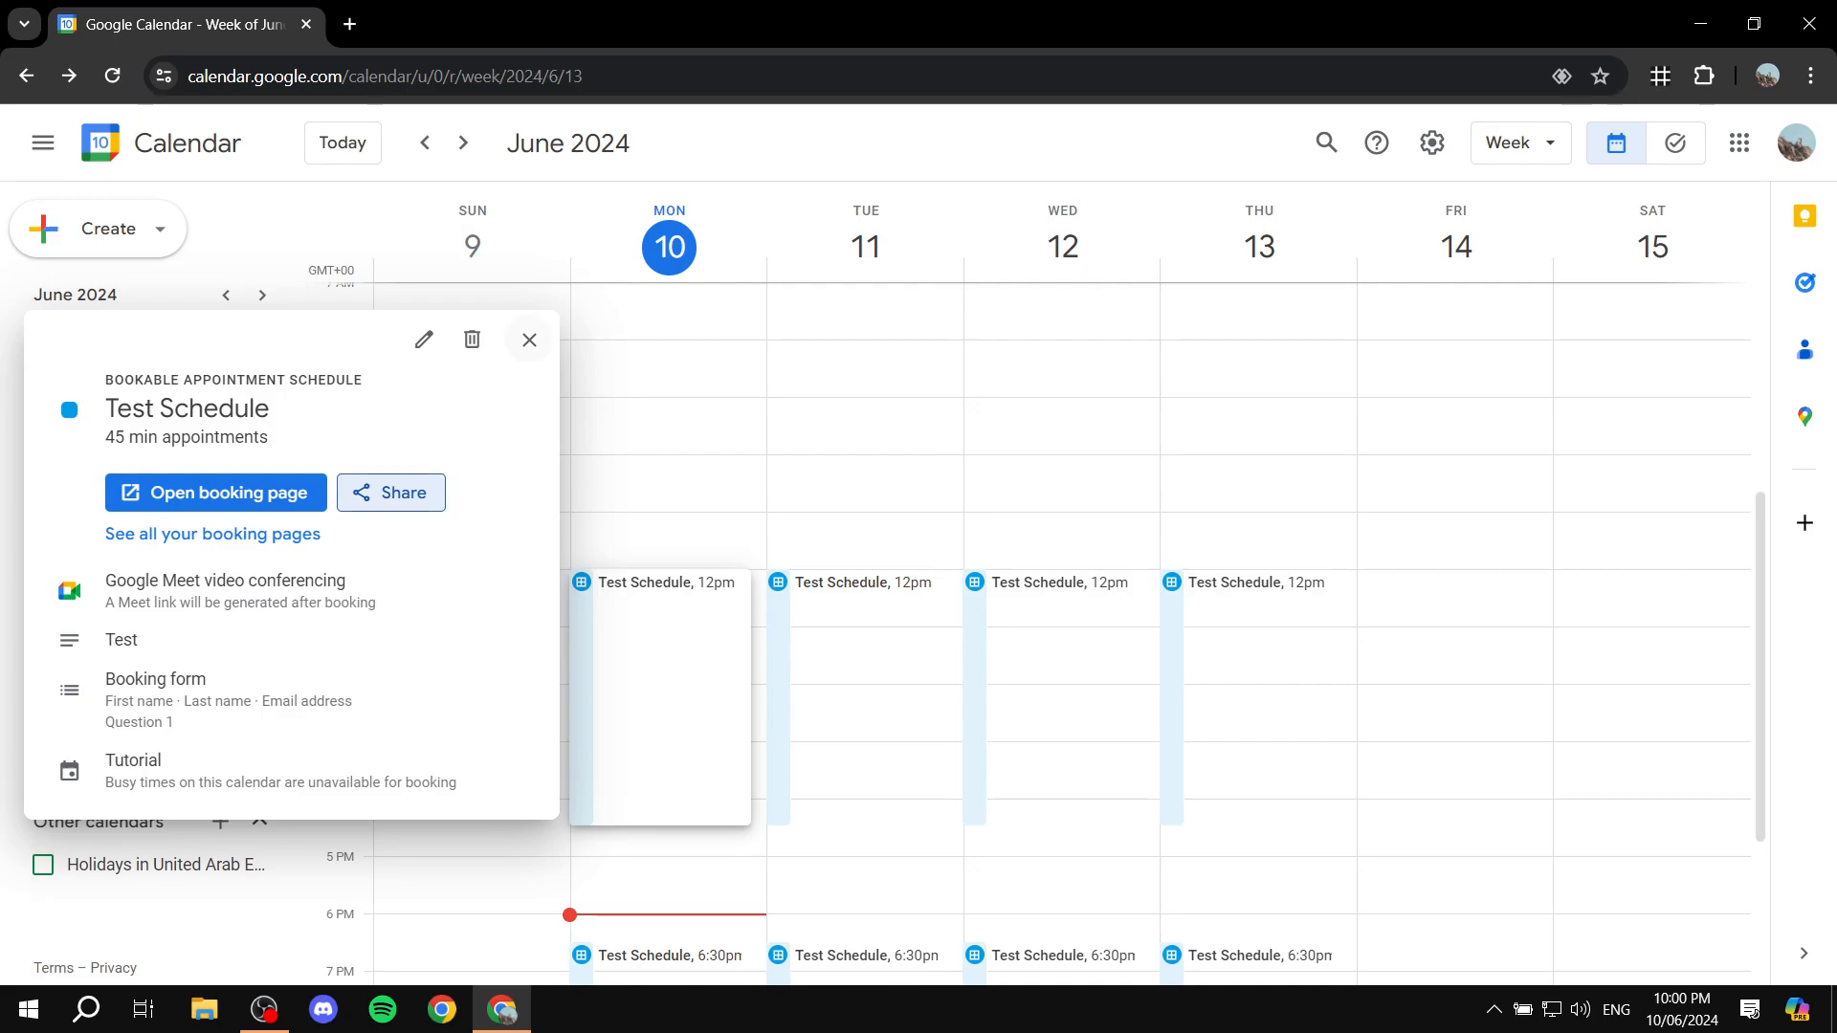
# Step: Close the Test Schedule details and look over its appointment blocks in the week view
pyautogui.click(529, 339)
pyautogui.scroll(-2, 529, 339)
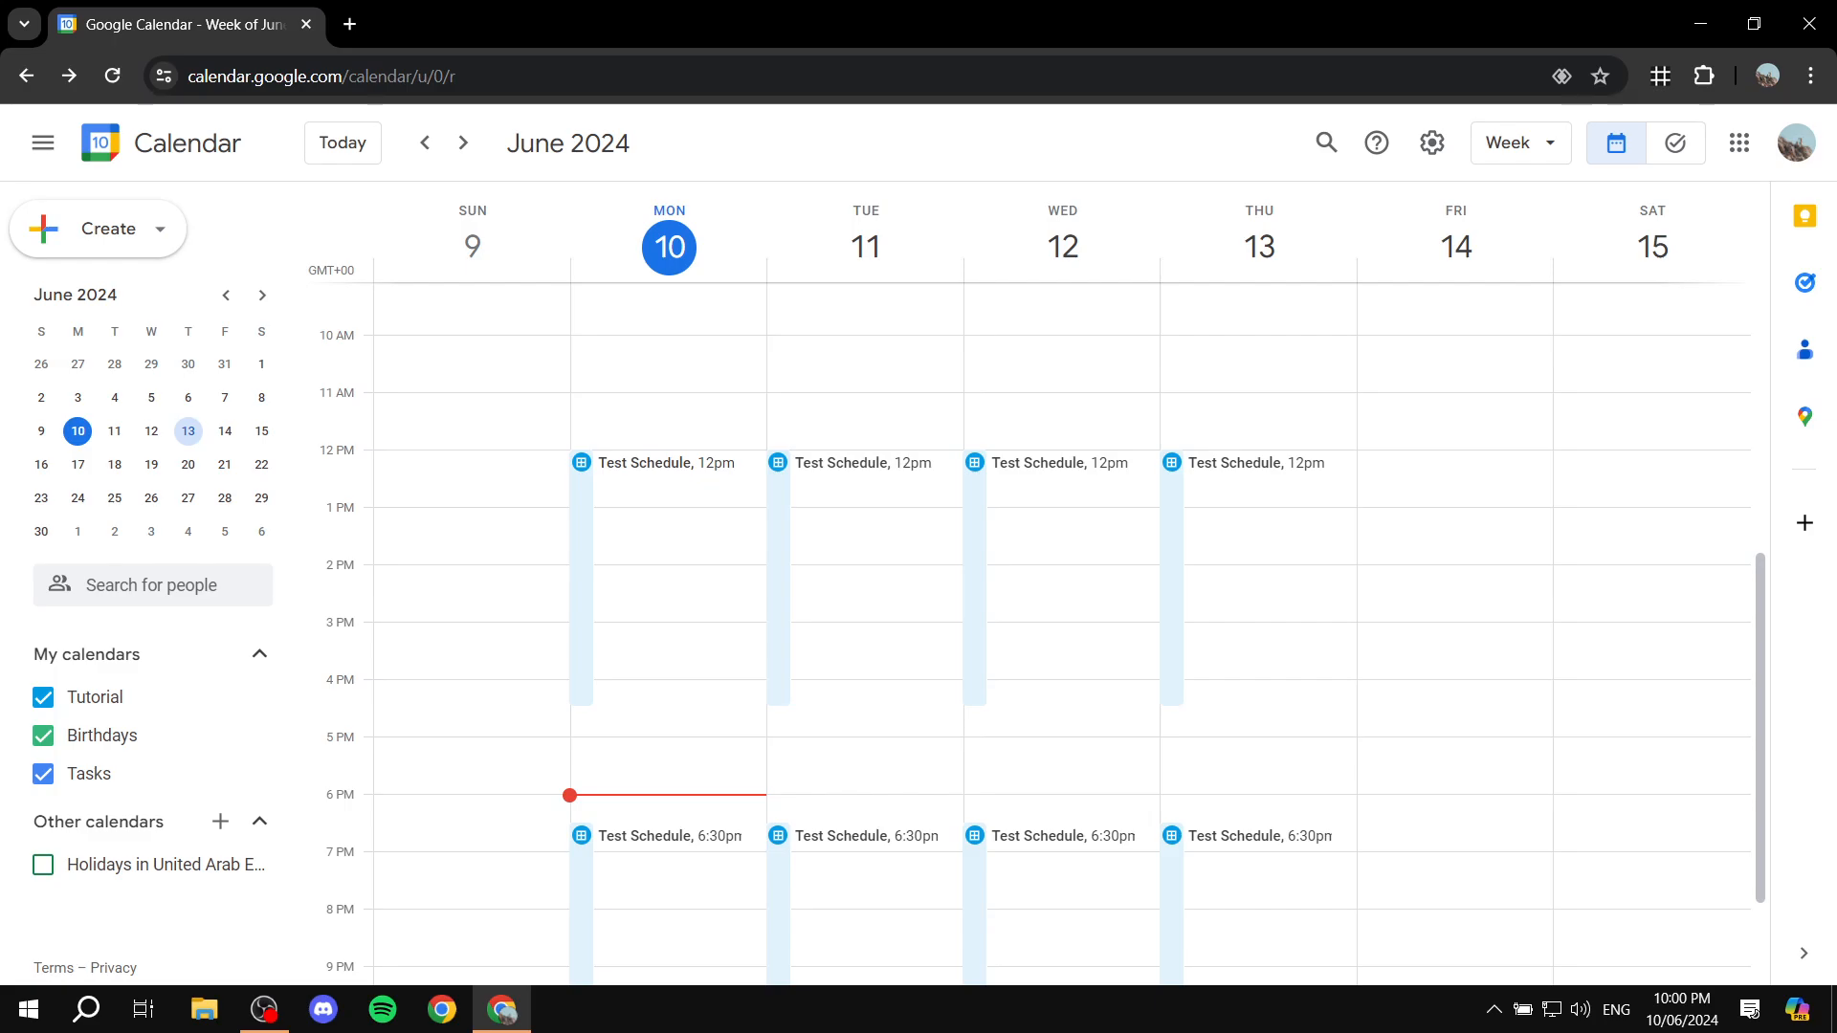
pyautogui.scroll(-2, 1061, 632)
pyautogui.scroll(5, 1062, 632)
pyautogui.scroll(-5, 1062, 631)
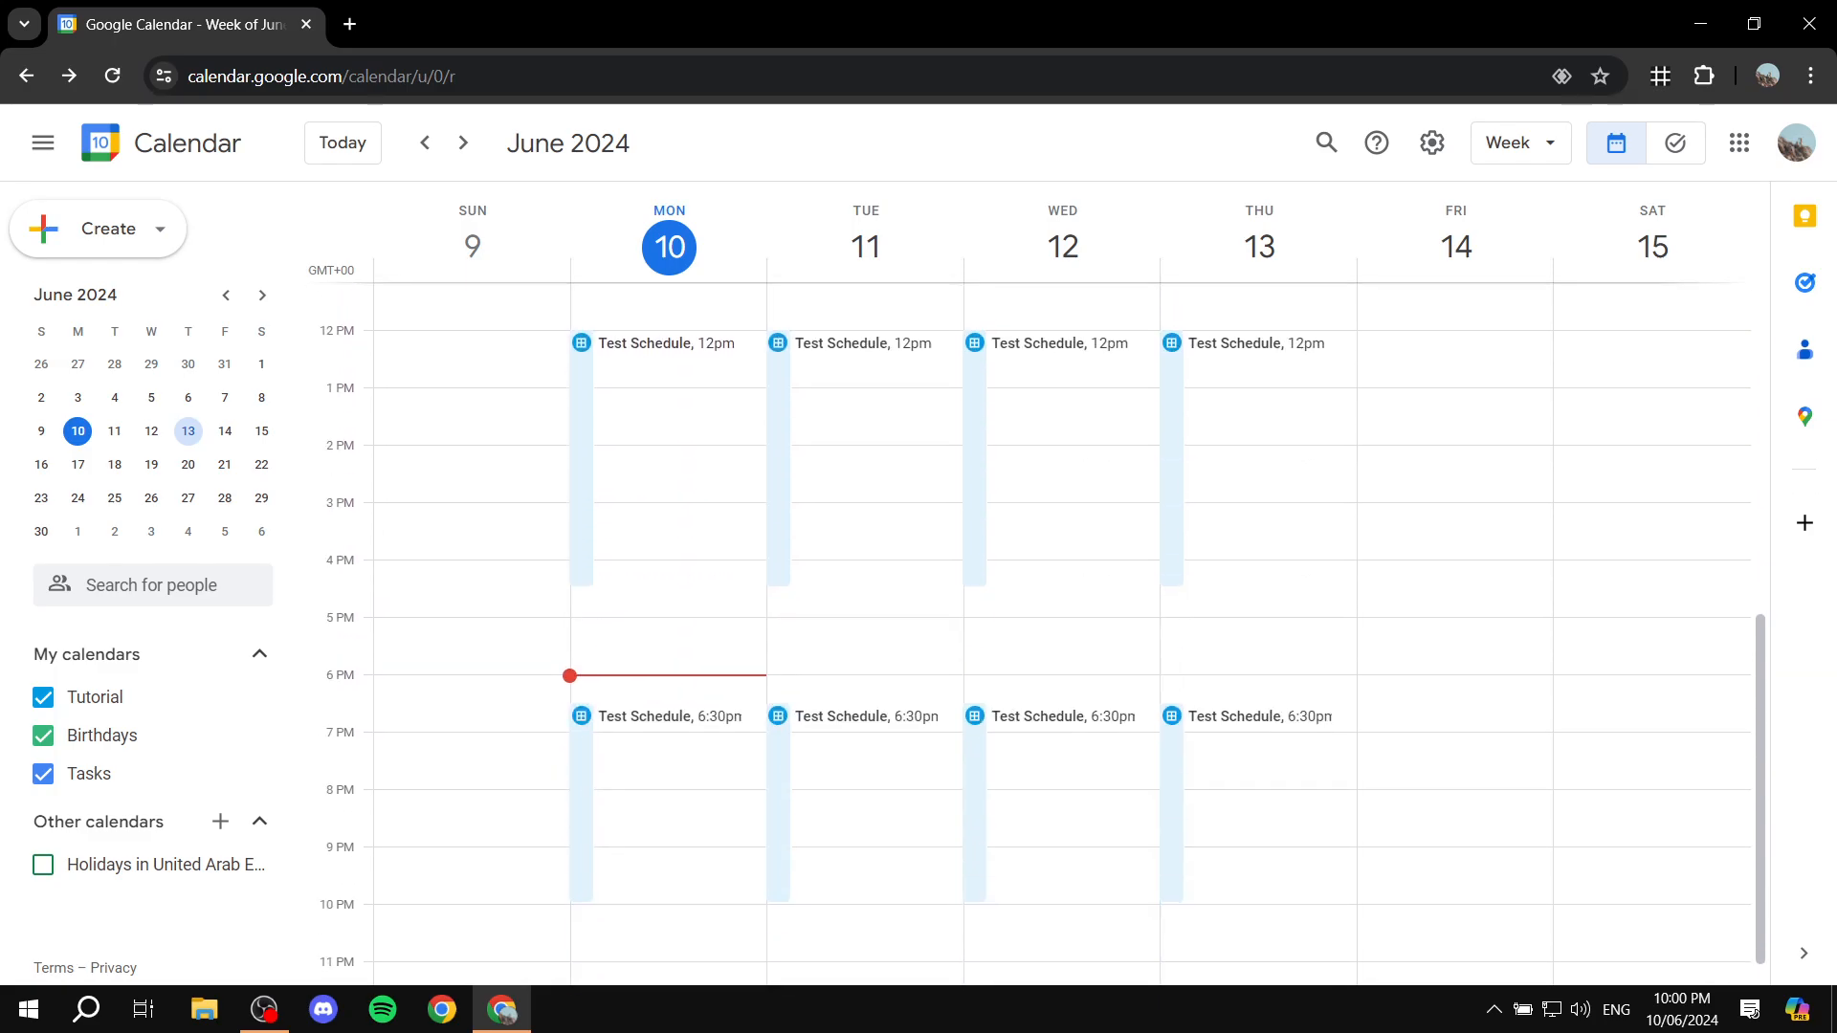